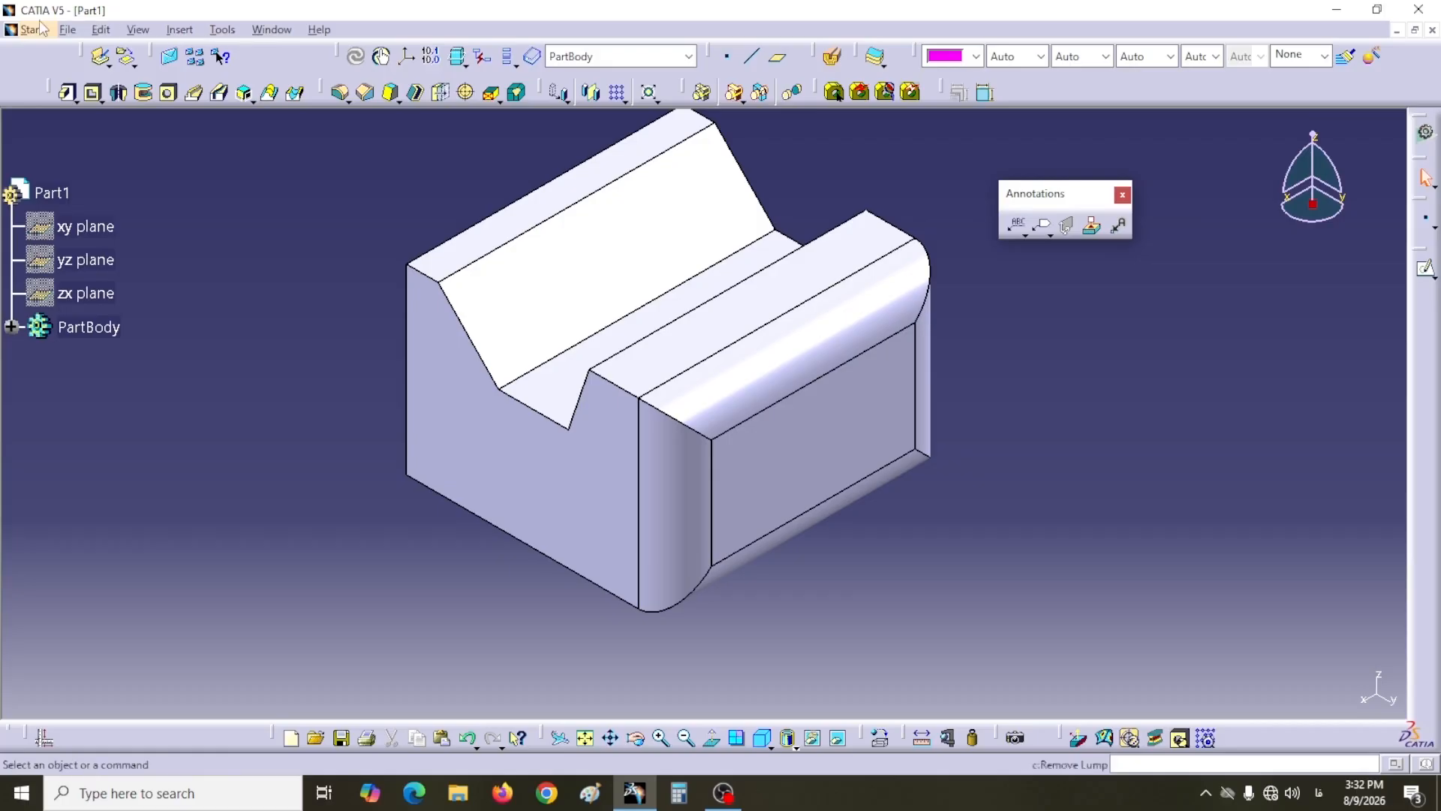
Step: Switch to the Functional Tolerancing & Annotation workbench
{"action": "left_click", "coordinate": [31, 29]}
{"action": "mouse_move", "coordinate": [93, 110]}
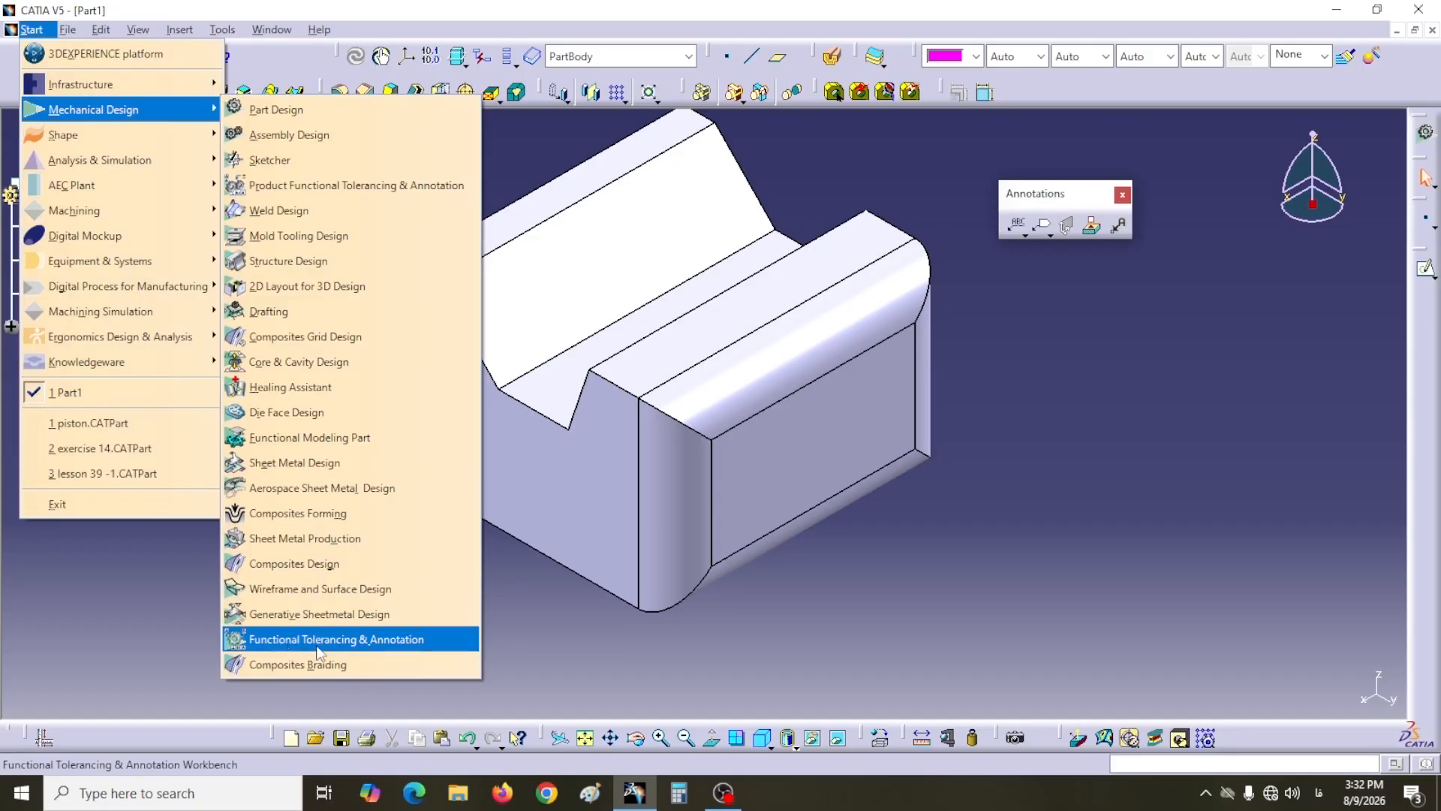
{"action": "left_click", "coordinate": [319, 650]}
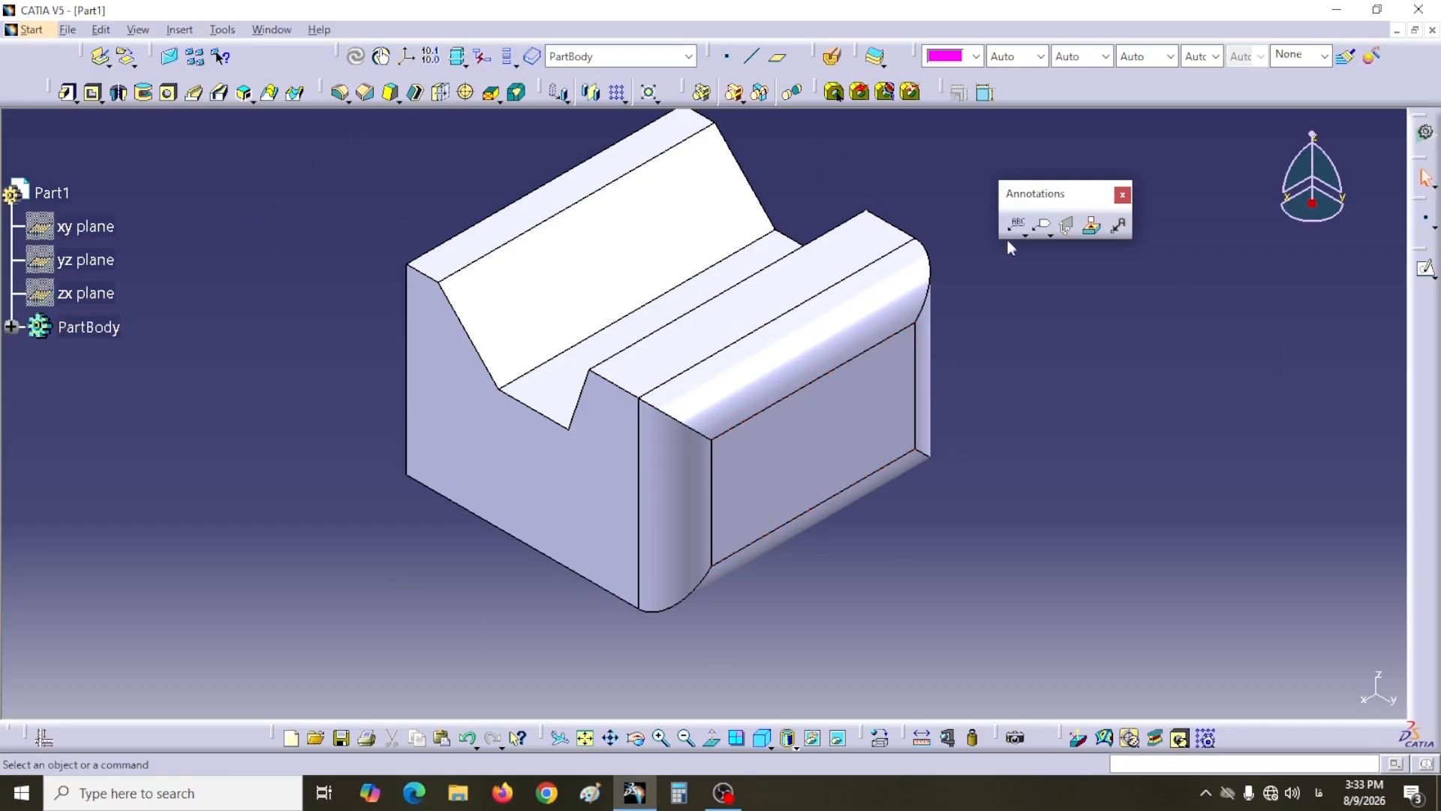
Step: Start a Text with Leader annotation anchored on the V-block's front face
{"action": "left_click", "coordinate": [1026, 236]}
{"action": "mouse_move", "coordinate": [1038, 241]}
{"action": "left_mouse_down"}
{"action": "mouse_move", "coordinate": [1066, 289]}
{"action": "mouse_move", "coordinate": [1121, 323]}
{"action": "mouse_move", "coordinate": [1153, 333]}
{"action": "mouse_move", "coordinate": [1157, 321]}
{"action": "left_mouse_up"}
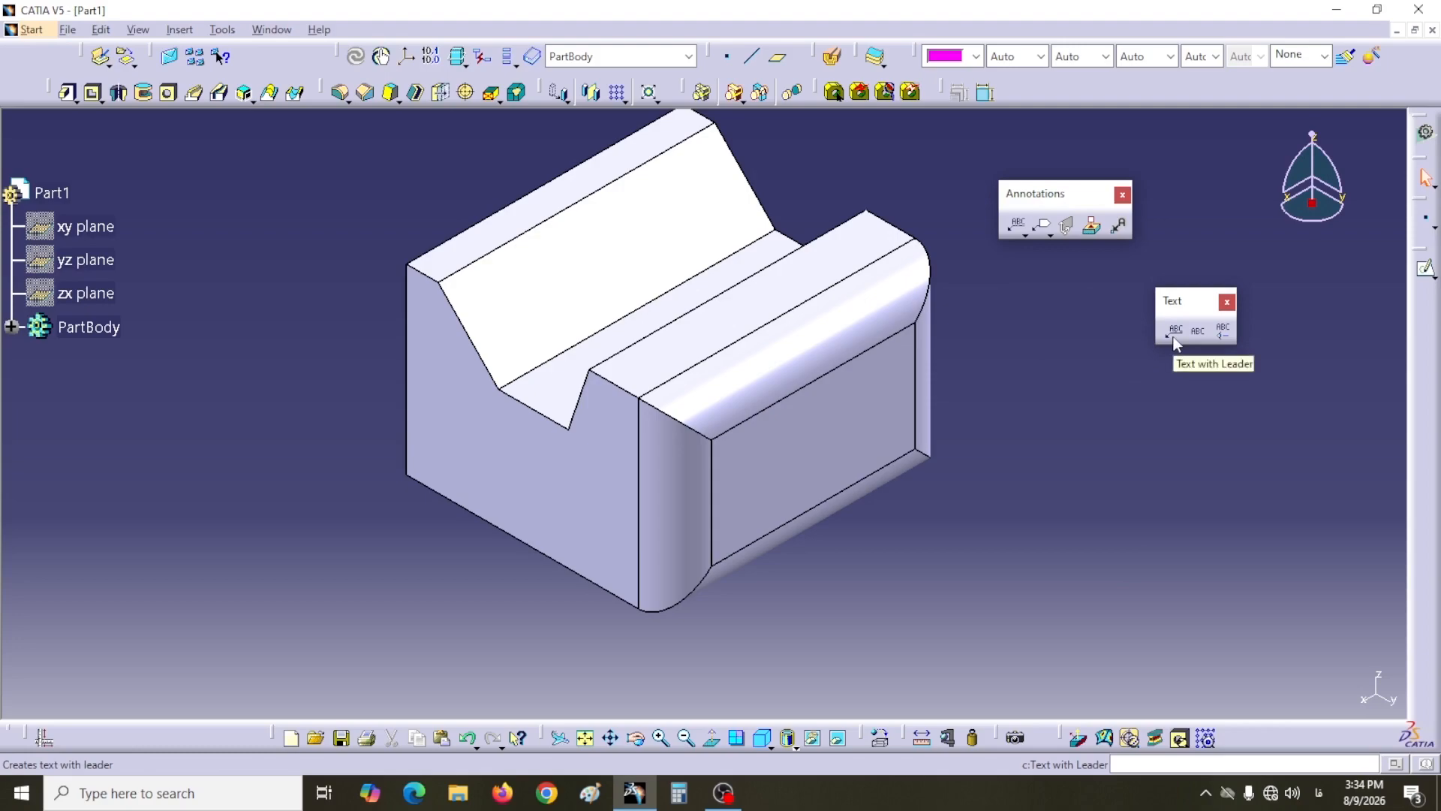
{"action": "left_click", "coordinate": [1174, 336]}
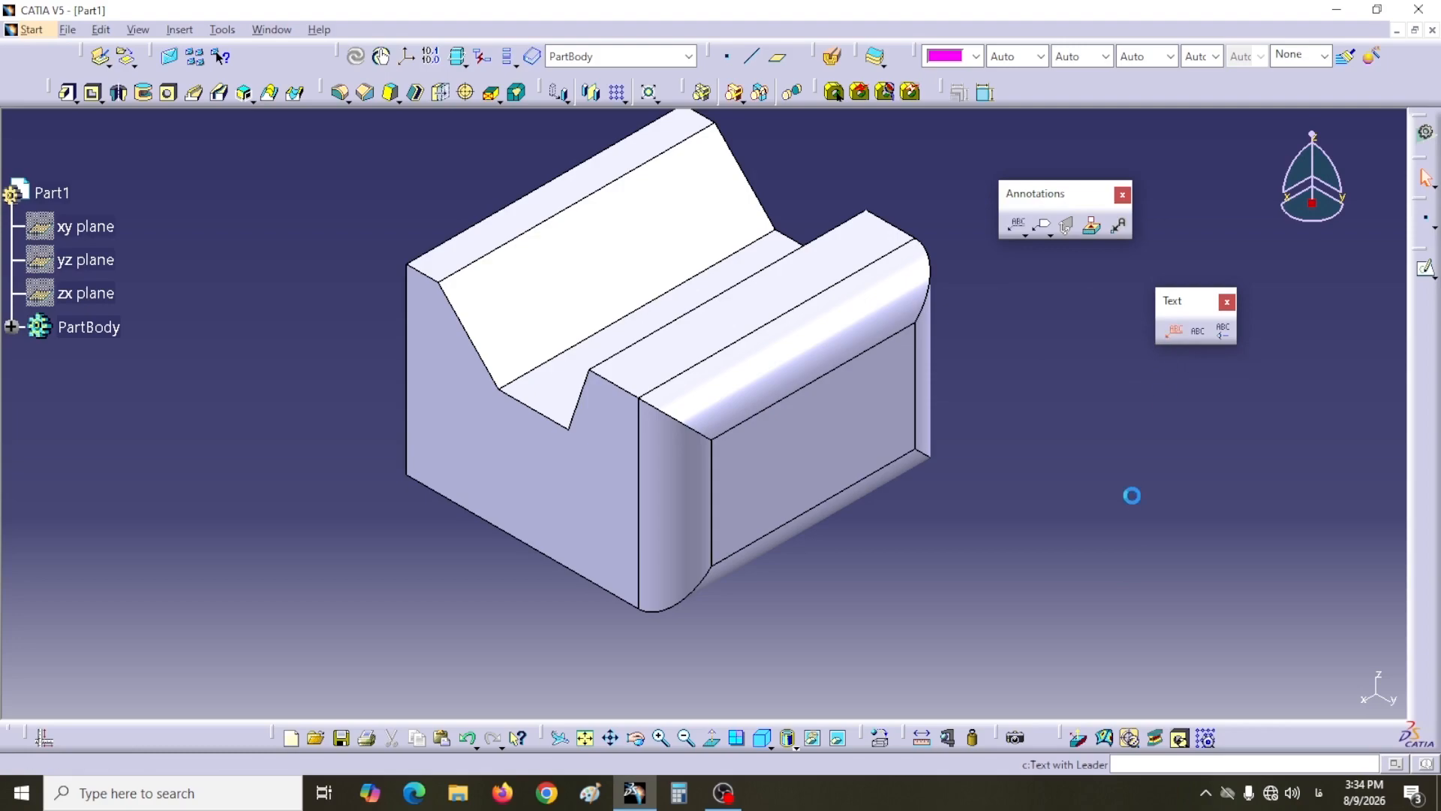
{"action": "left_click", "coordinate": [546, 491]}
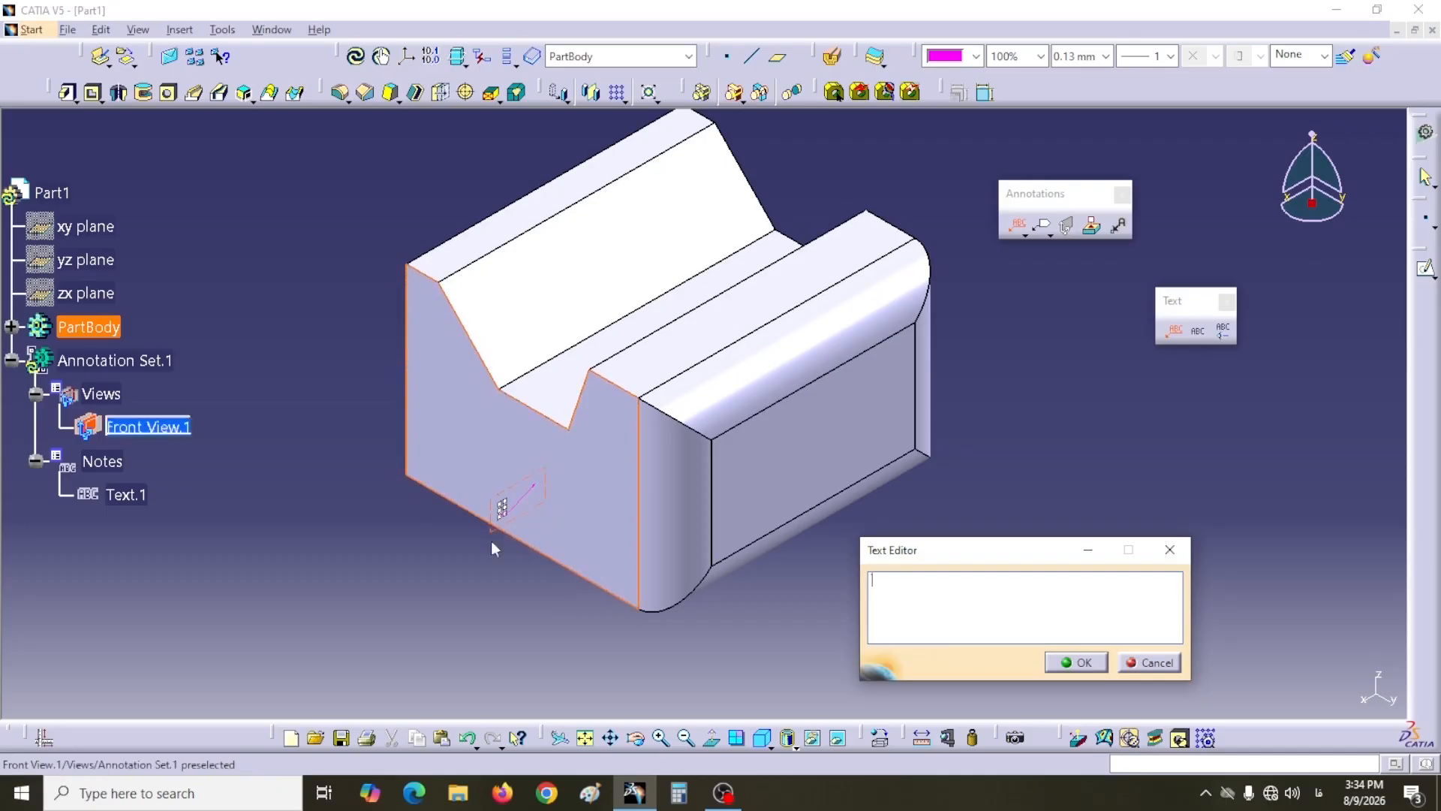
Step: Enter the note text Hello and confirm the leader annotation
{"action": "left_click", "coordinate": [509, 544]}
{"action": "middle_click_drag", "start_coordinate": [509, 547], "coordinate": [595, 328]}
{"action": "left_click", "coordinate": [509, 463]}
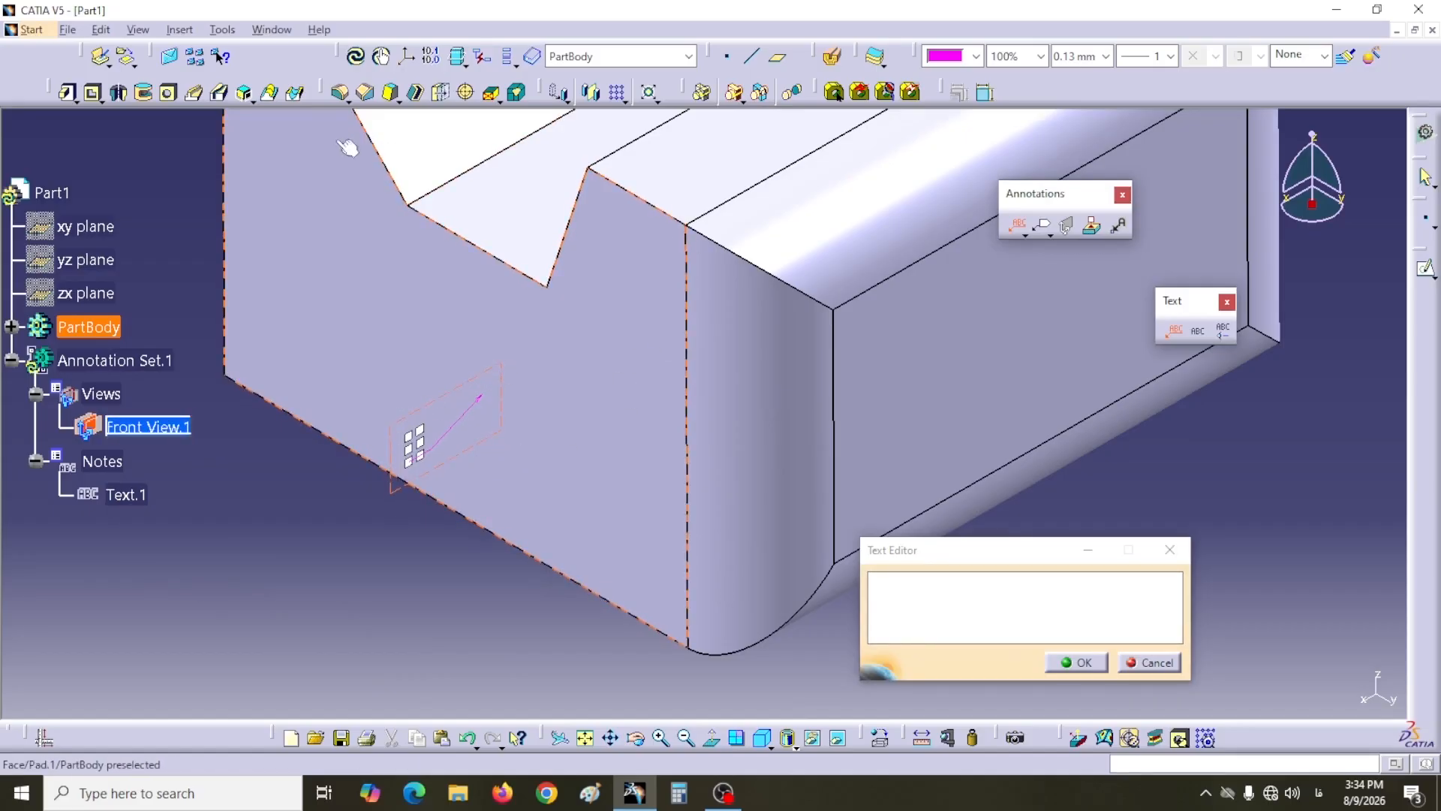
{"action": "middle_click_drag", "start_coordinate": [489, 322], "coordinate": [467, 293]}
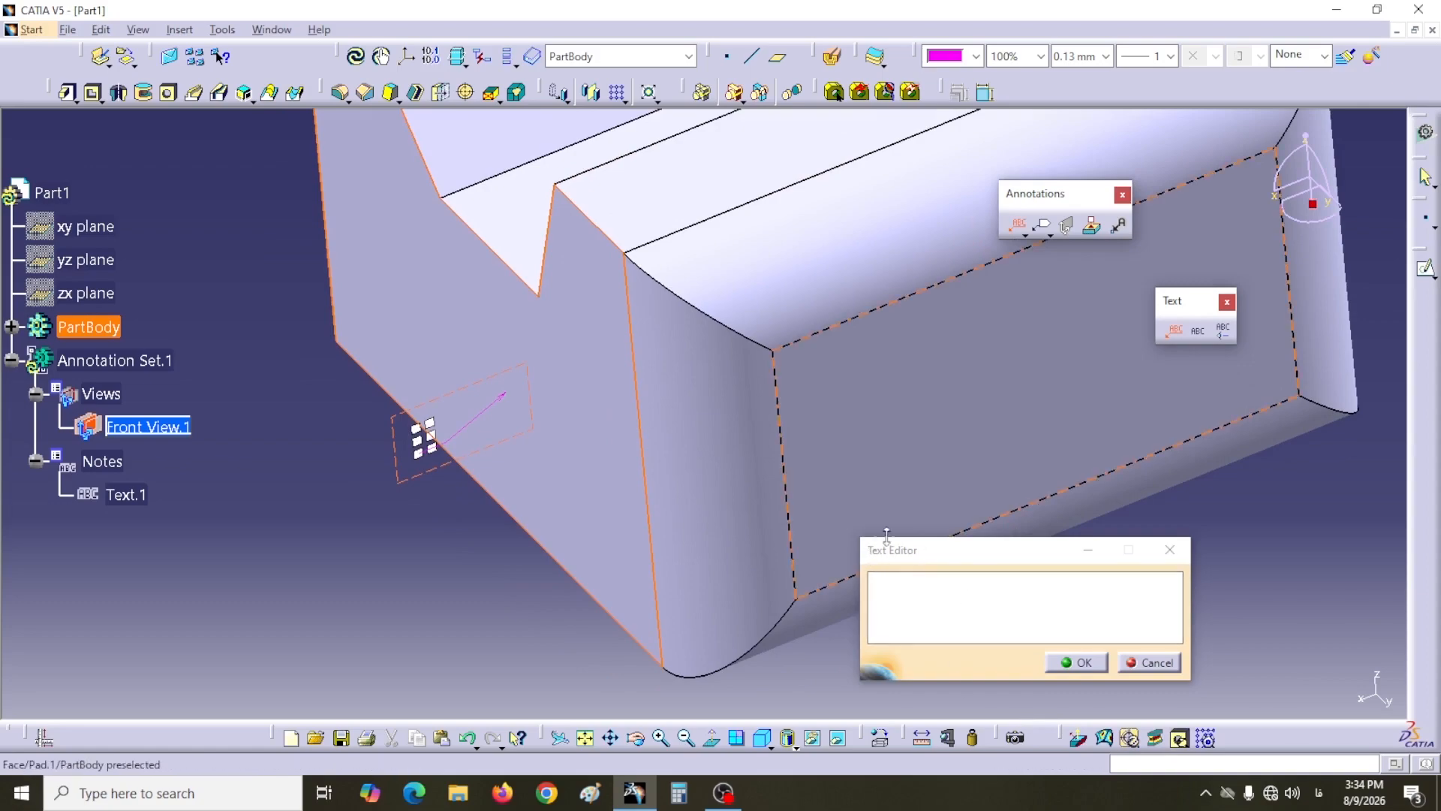
{"action": "left_click", "coordinate": [887, 595]}
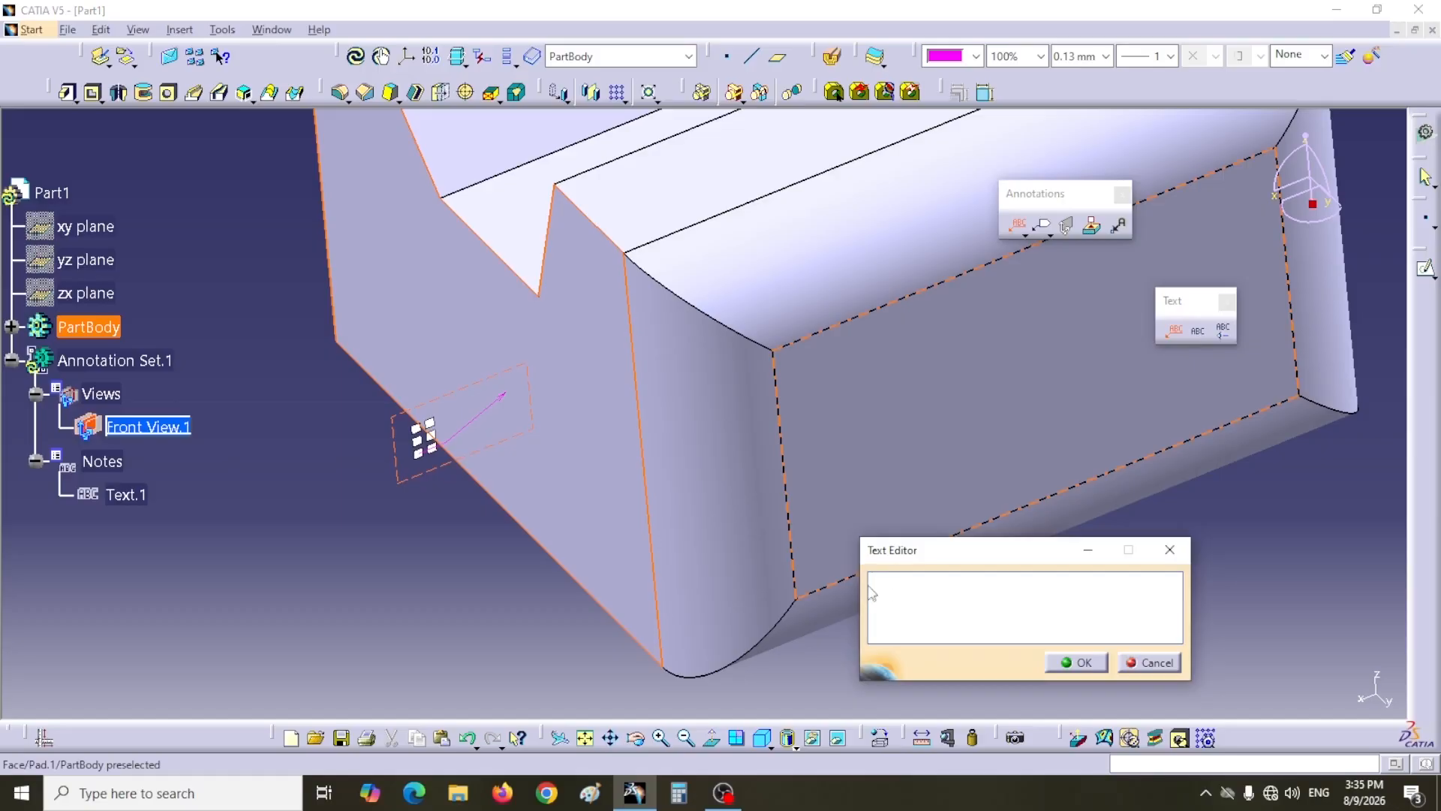
{"action": "type", "text": "Hello"}
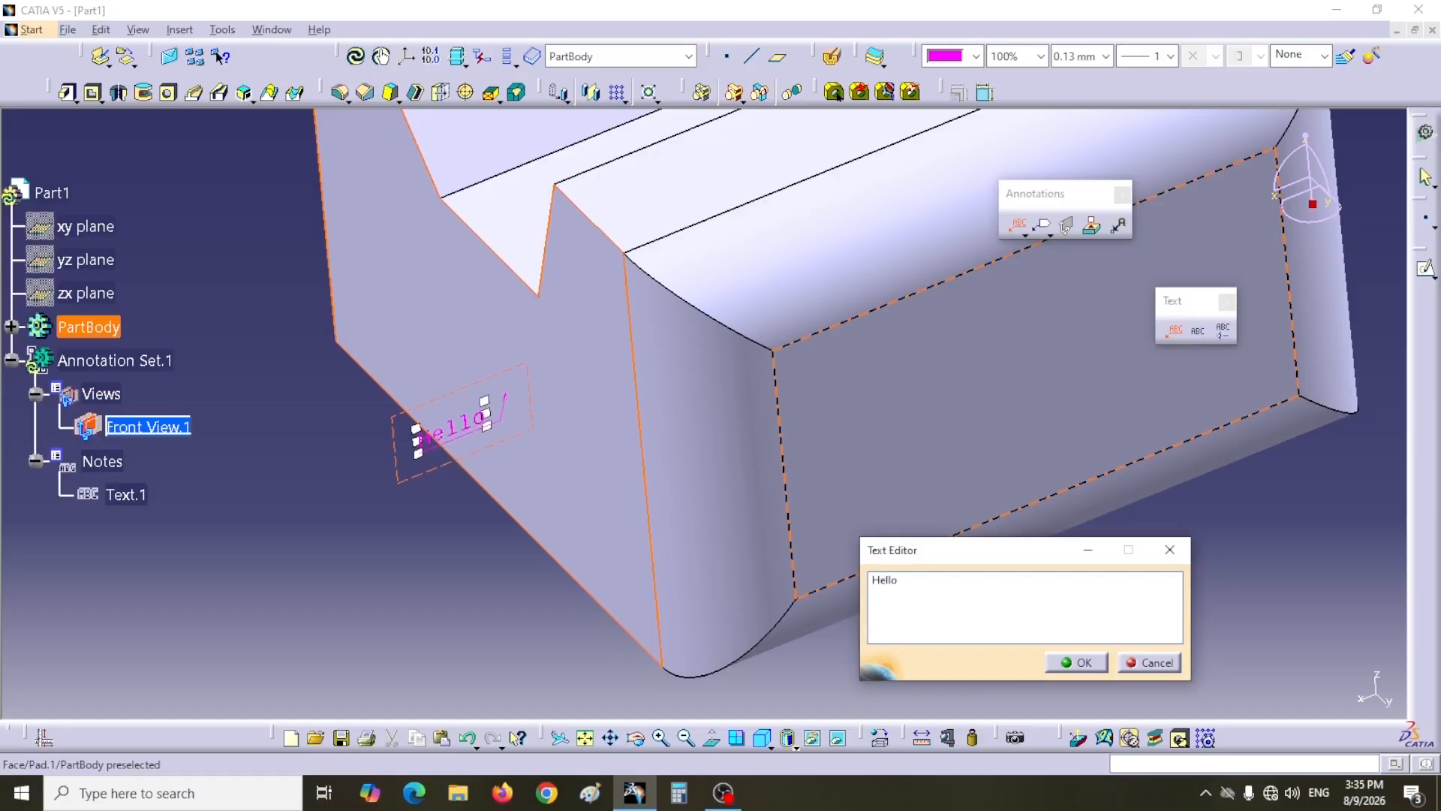
{"action": "left_click", "coordinate": [1071, 664]}
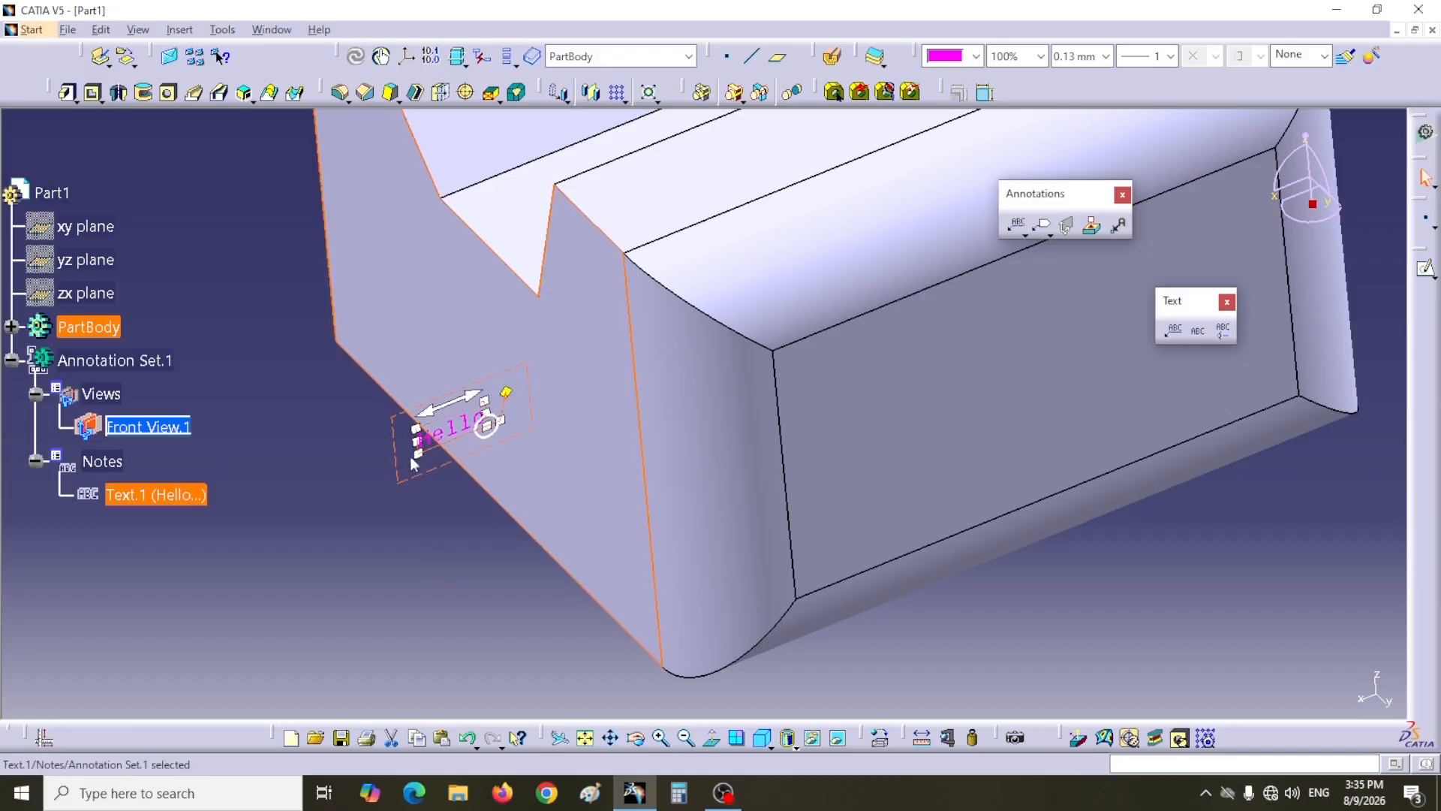
Step: Move the Hello note up and to the left, away from the face edge
{"action": "left_click", "coordinate": [424, 522]}
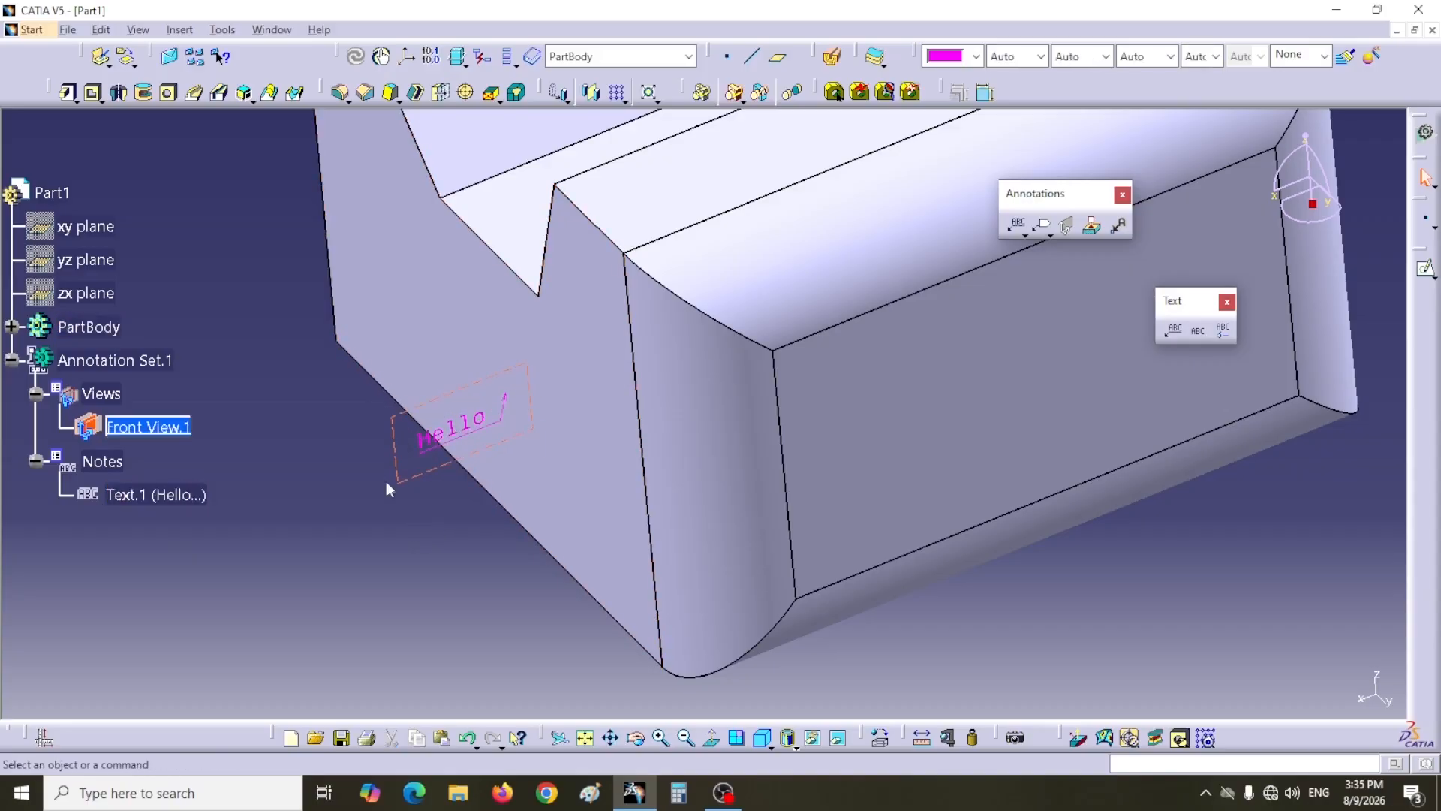
{"action": "left_click", "coordinate": [488, 435]}
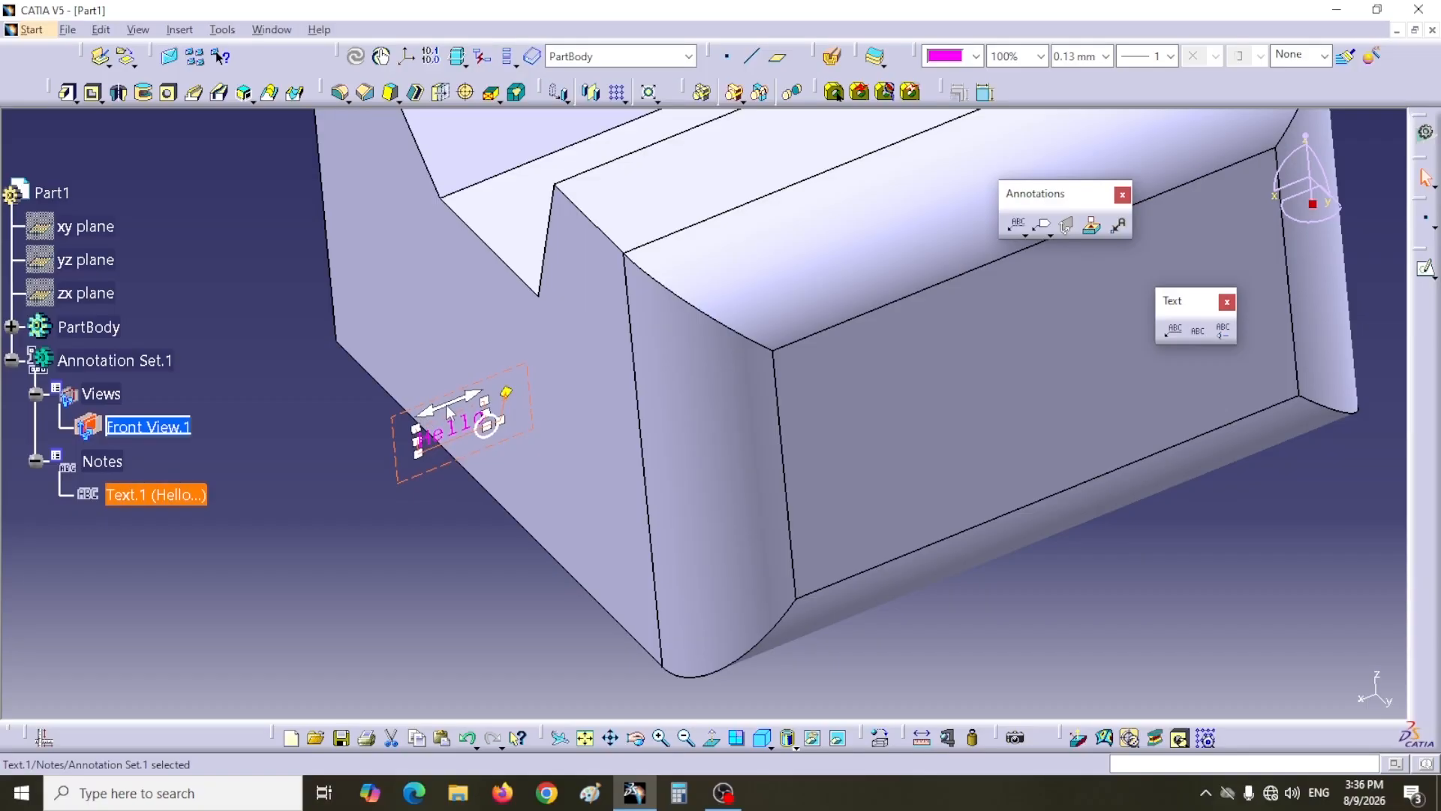
{"action": "mouse_move", "coordinate": [486, 424]}
{"action": "left_mouse_down"}
{"action": "mouse_move", "coordinate": [376, 466]}
{"action": "mouse_move", "coordinate": [454, 428]}
{"action": "mouse_move", "coordinate": [385, 460]}
{"action": "mouse_move", "coordinate": [398, 460]}
{"action": "left_mouse_up"}
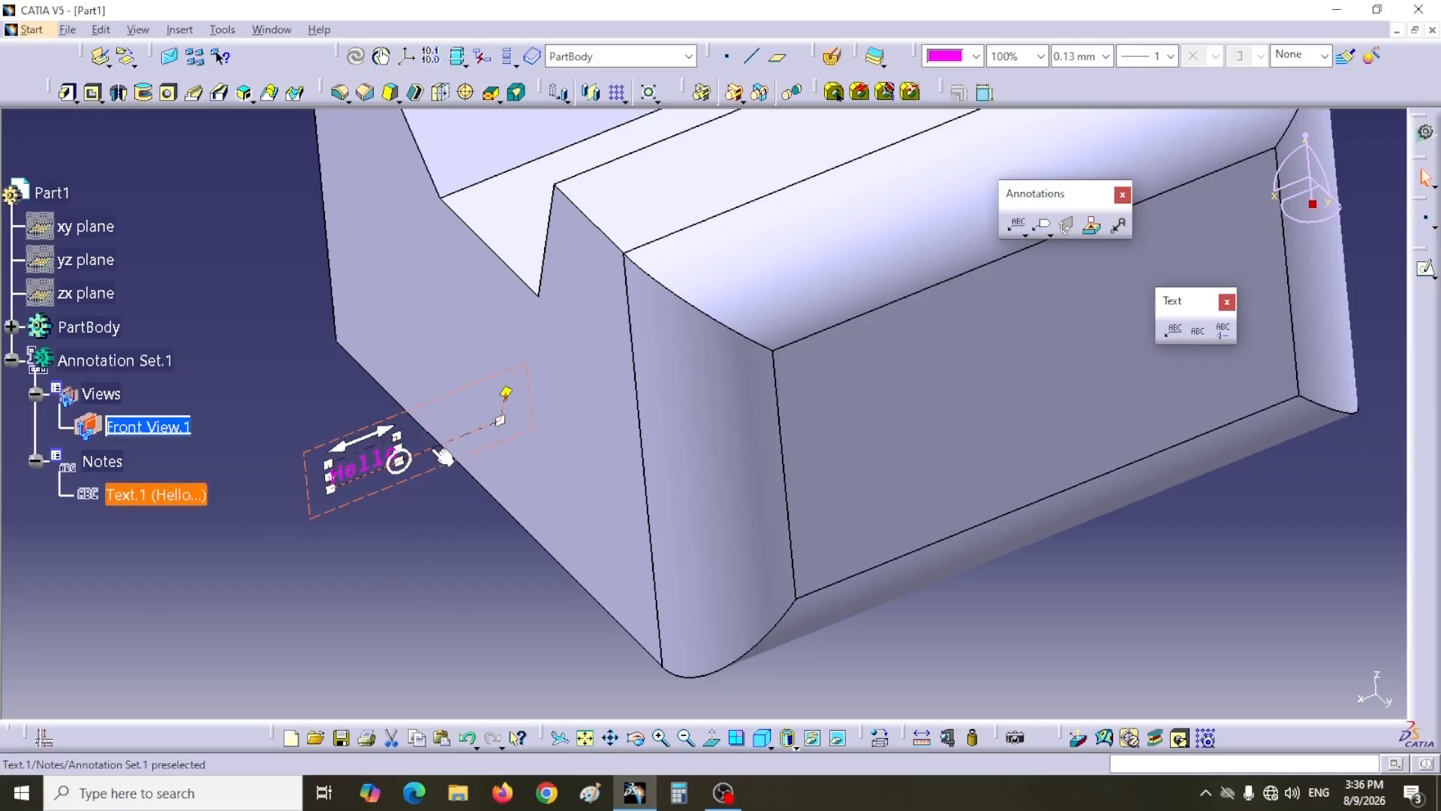
{"action": "left_click", "coordinate": [433, 451]}
{"action": "mouse_move", "coordinate": [430, 449]}
{"action": "left_mouse_down"}
{"action": "mouse_move", "coordinate": [315, 317]}
{"action": "mouse_move", "coordinate": [299, 406]}
{"action": "mouse_move", "coordinate": [492, 500]}
{"action": "mouse_move", "coordinate": [465, 562]}
{"action": "mouse_move", "coordinate": [370, 529]}
{"action": "mouse_move", "coordinate": [518, 469]}
{"action": "mouse_move", "coordinate": [526, 491]}
{"action": "mouse_move", "coordinate": [400, 446]}
{"action": "mouse_move", "coordinate": [397, 338]}
{"action": "mouse_move", "coordinate": [373, 336]}
{"action": "mouse_move", "coordinate": [379, 361]}
{"action": "left_mouse_up"}
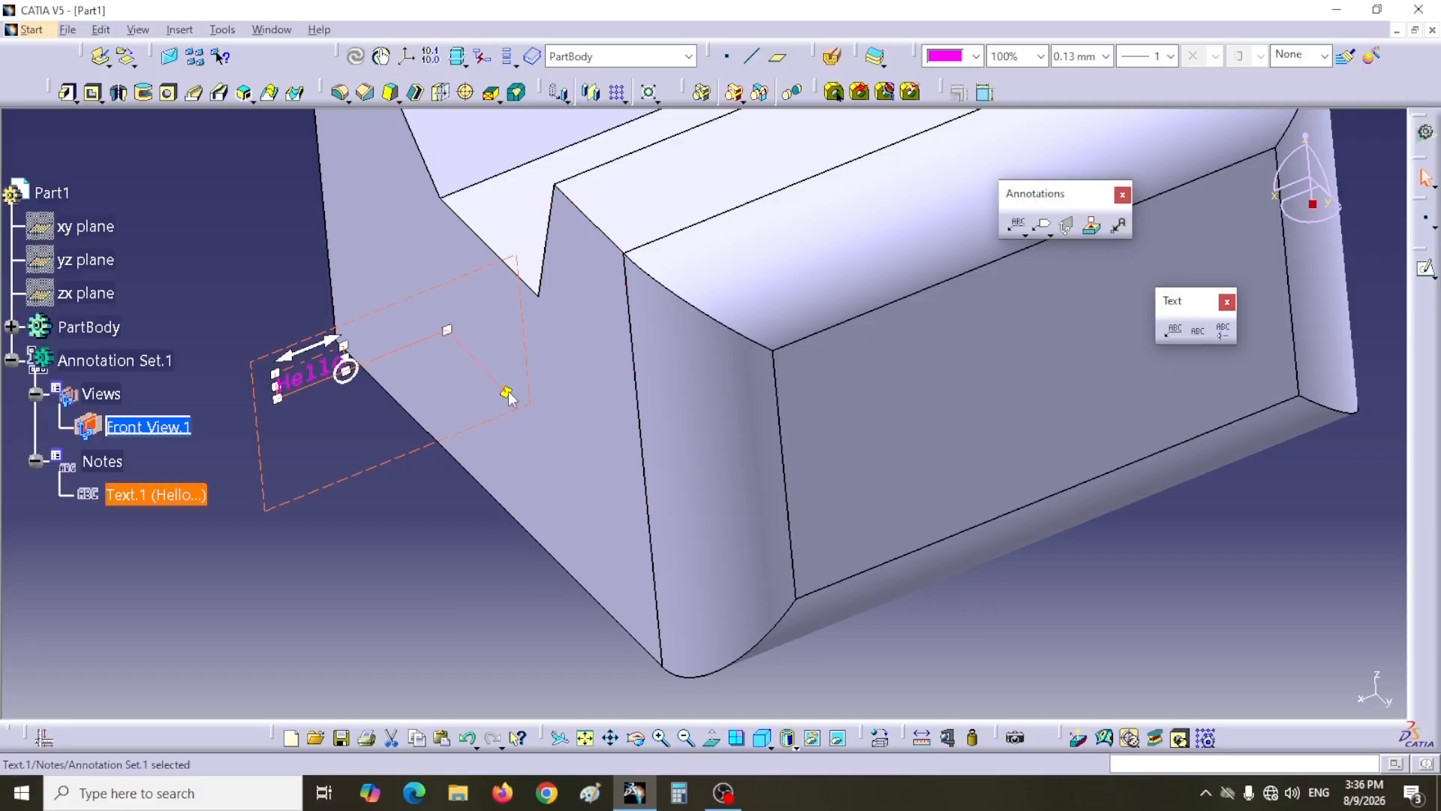
Step: Reshape the Hello note's leader by moving its arrow point and breakpoint
{"action": "left_click_drag", "start_coordinate": [507, 396], "coordinate": [507, 394]}
{"action": "left_click_drag", "start_coordinate": [509, 395], "coordinate": [509, 429]}
{"action": "mouse_move", "coordinate": [449, 329]}
{"action": "left_mouse_down"}
{"action": "mouse_move", "coordinate": [421, 342]}
{"action": "mouse_move", "coordinate": [472, 319]}
{"action": "left_mouse_up"}
{"action": "left_click_drag", "start_coordinate": [472, 256], "coordinate": [424, 370]}
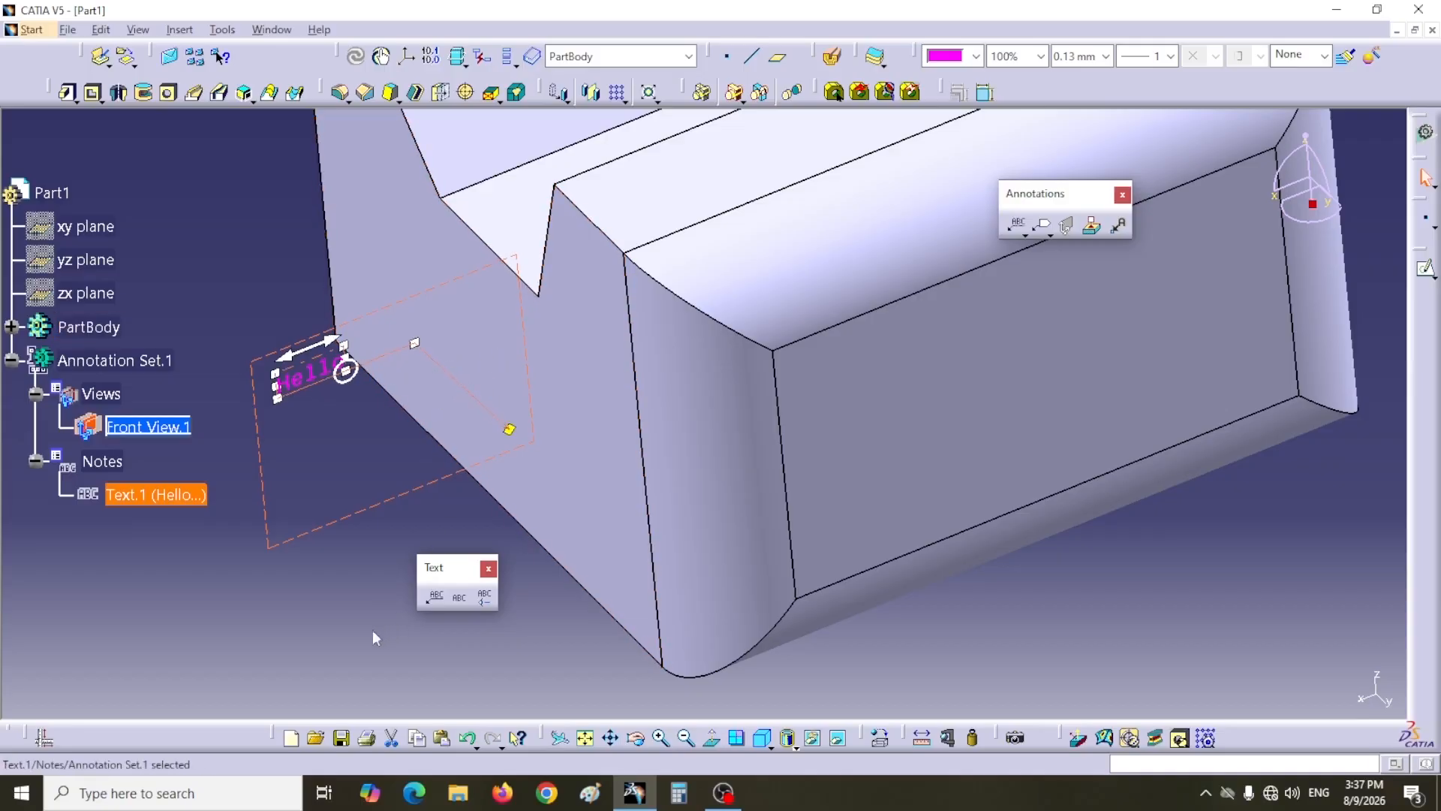
Step: Place a plain text Hello on the front face edge and delete it again
{"action": "left_click", "coordinate": [461, 600]}
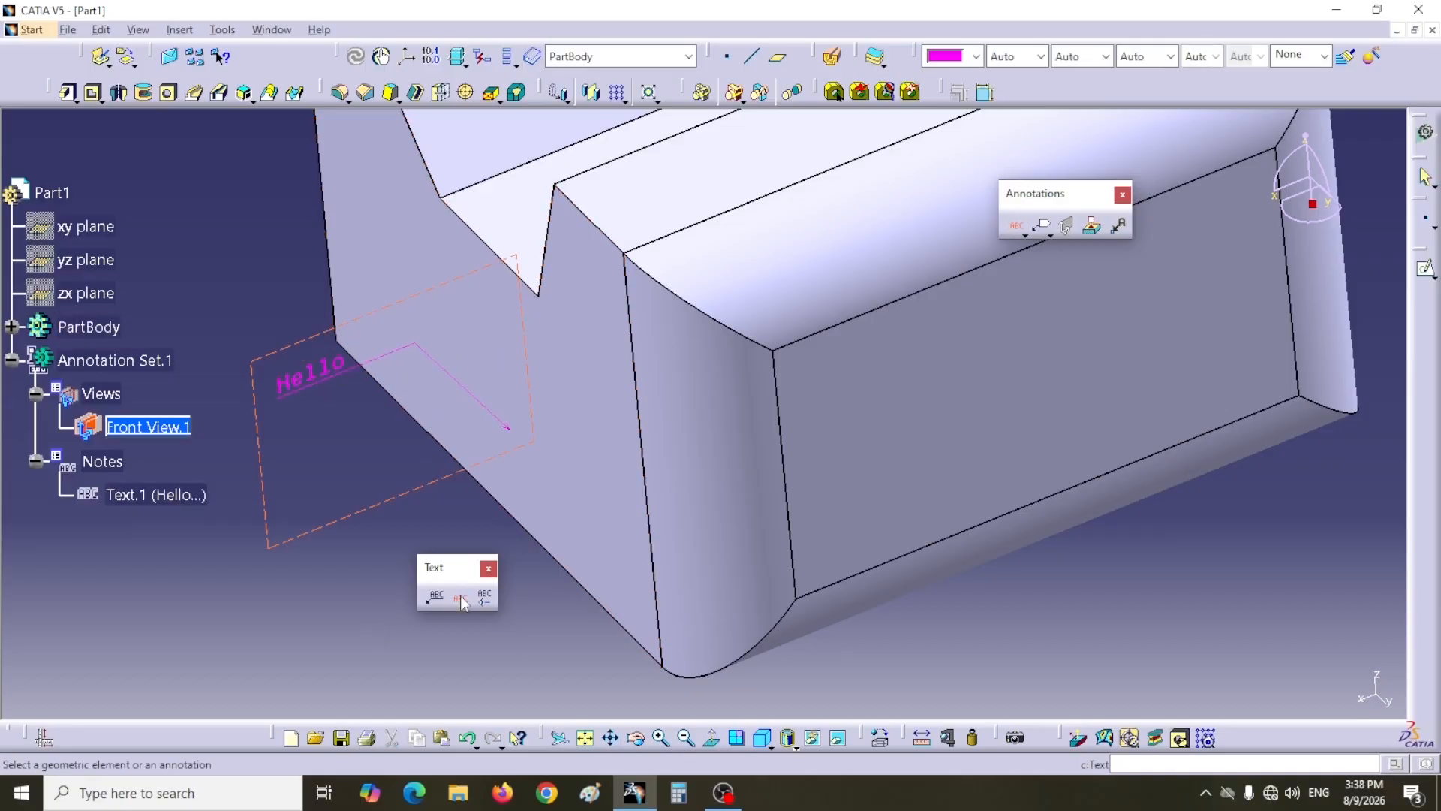
{"action": "left_click", "coordinate": [593, 518]}
{"action": "type", "text": "Hello"}
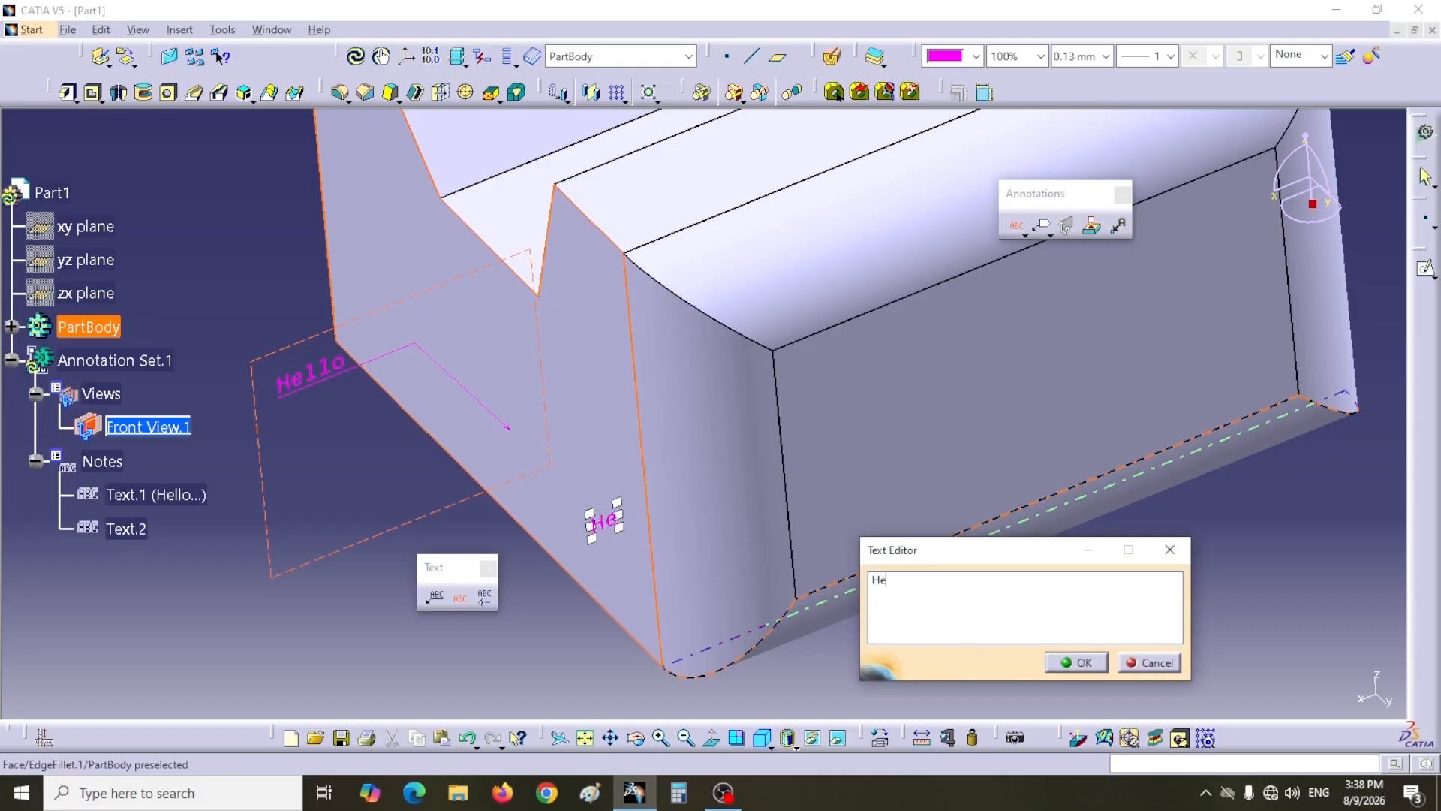
{"action": "left_click", "coordinate": [1084, 664]}
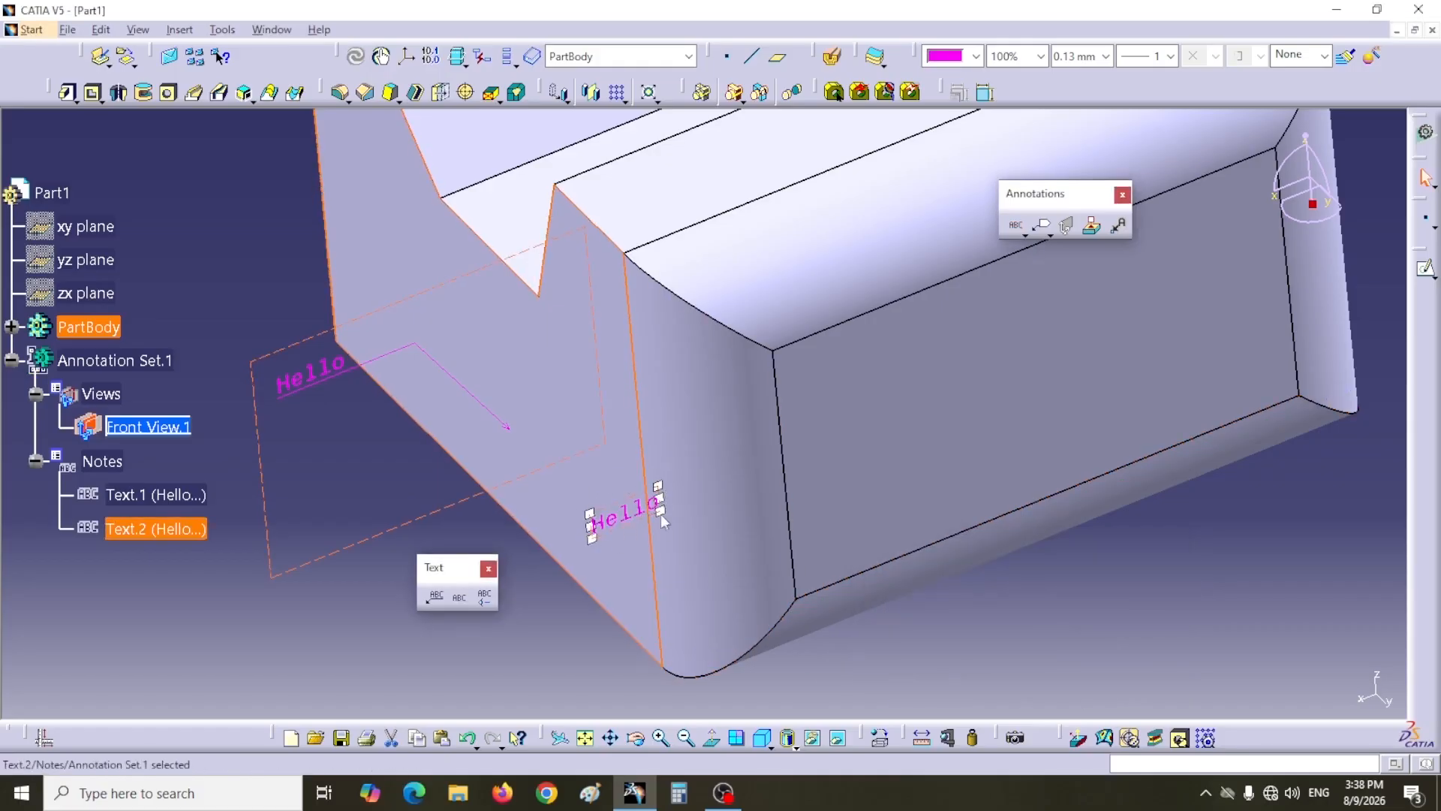
{"action": "key", "text": "Delete"}
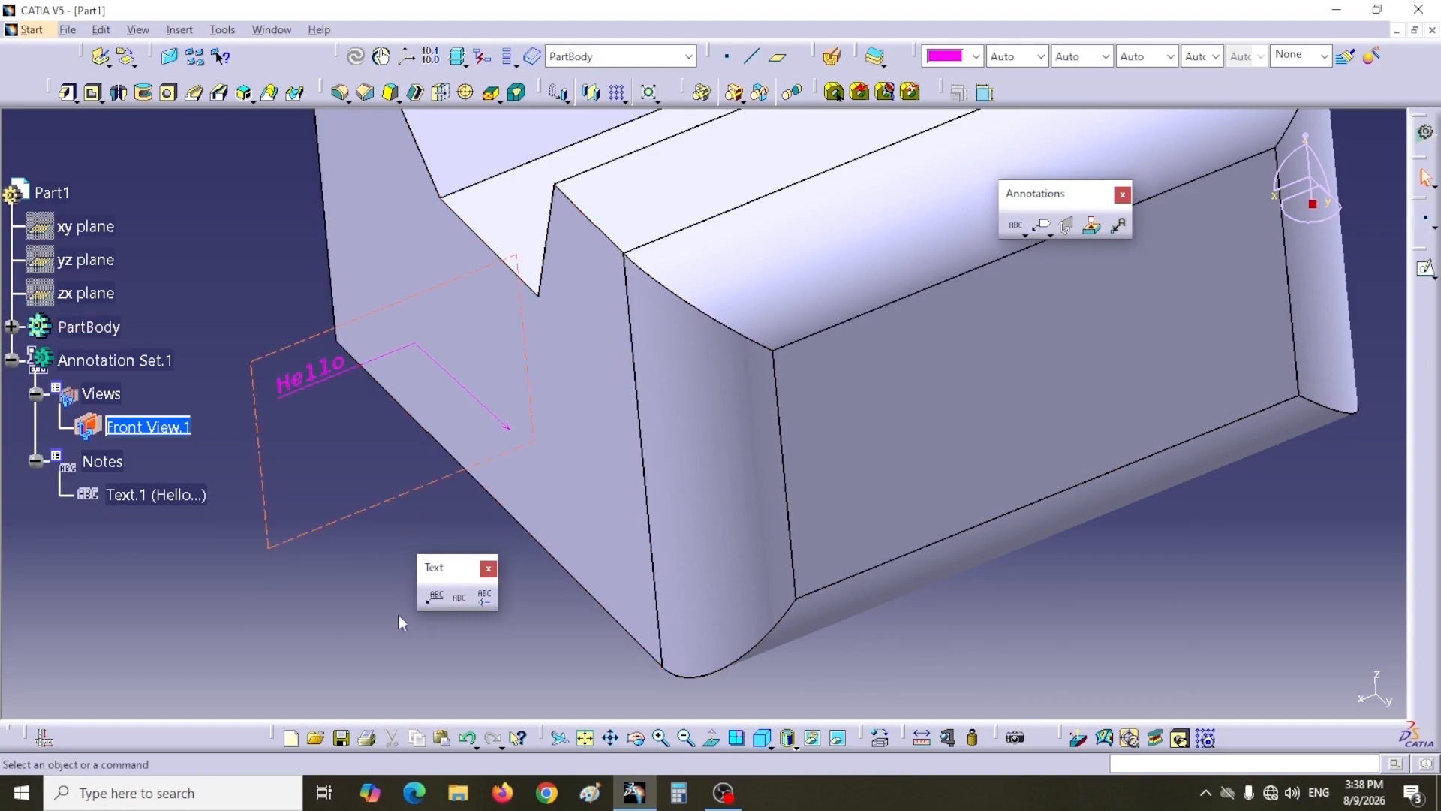
Step: Add a screen-parallel text Hello on the recessed front face
{"action": "left_click", "coordinate": [484, 599]}
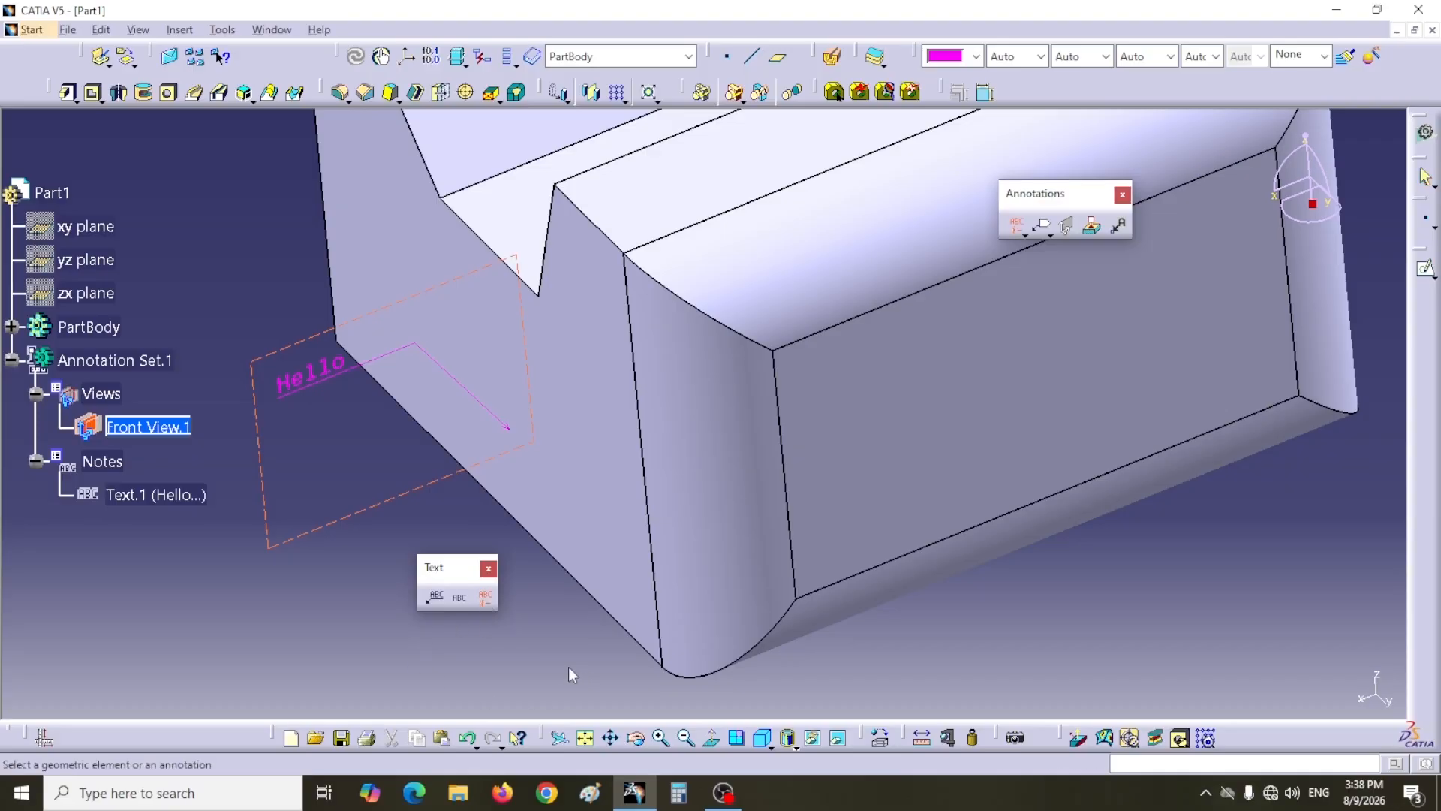
{"action": "left_click", "coordinate": [992, 440]}
{"action": "type", "text": "Hello"}
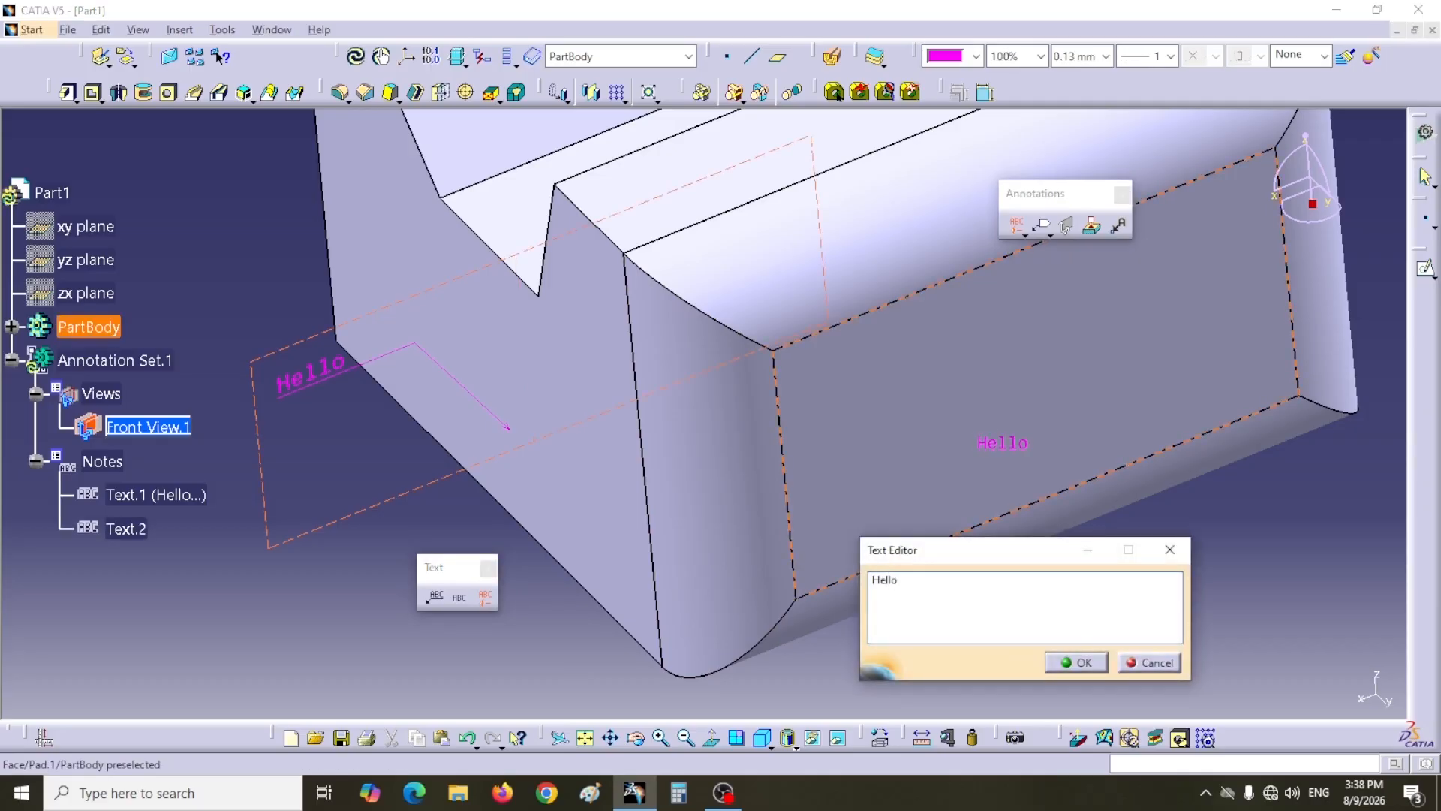
{"action": "left_click", "coordinate": [1075, 662]}
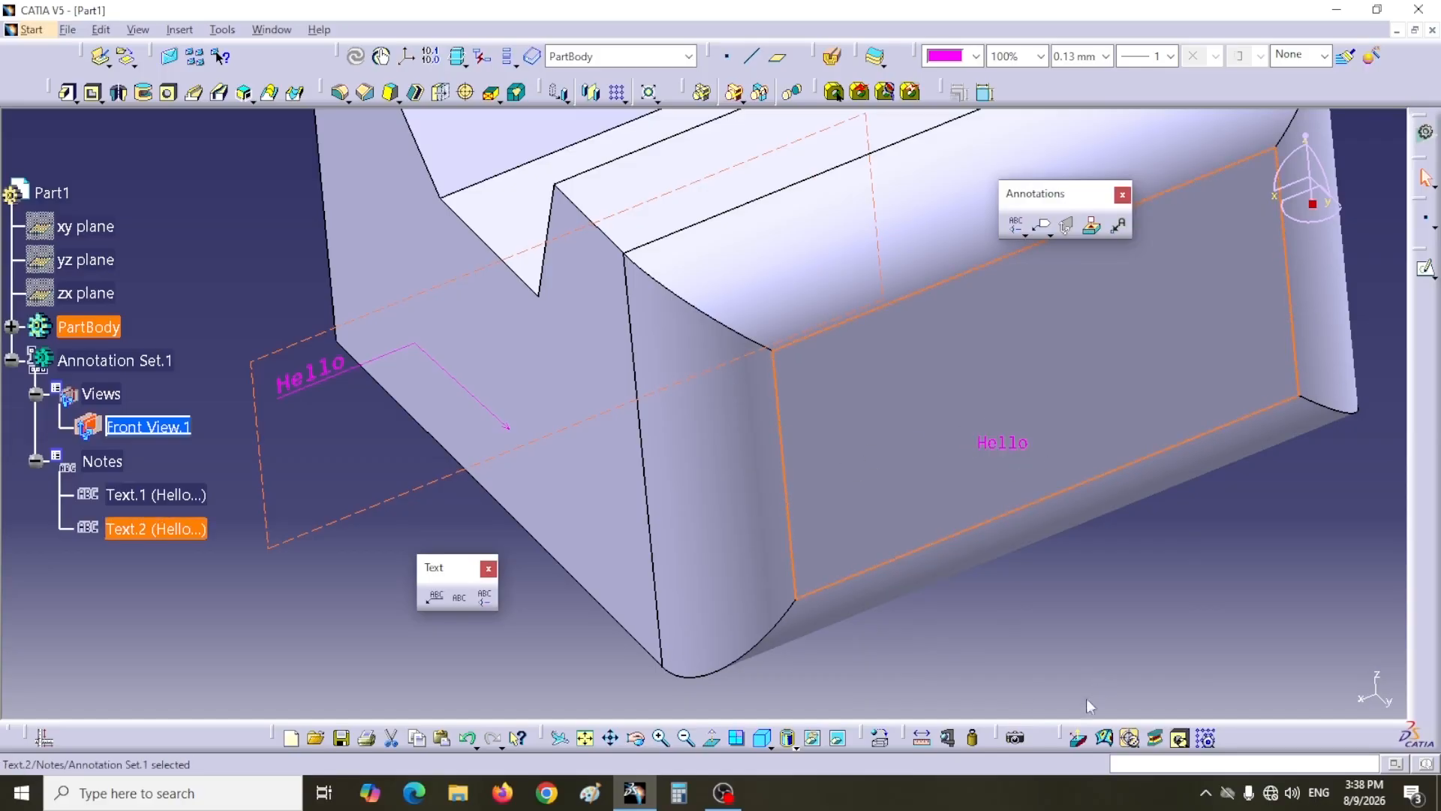
Step: Undo all the annotations back to the bare part
{"action": "middle_click_drag", "start_coordinate": [1050, 544], "coordinate": [839, 435]}
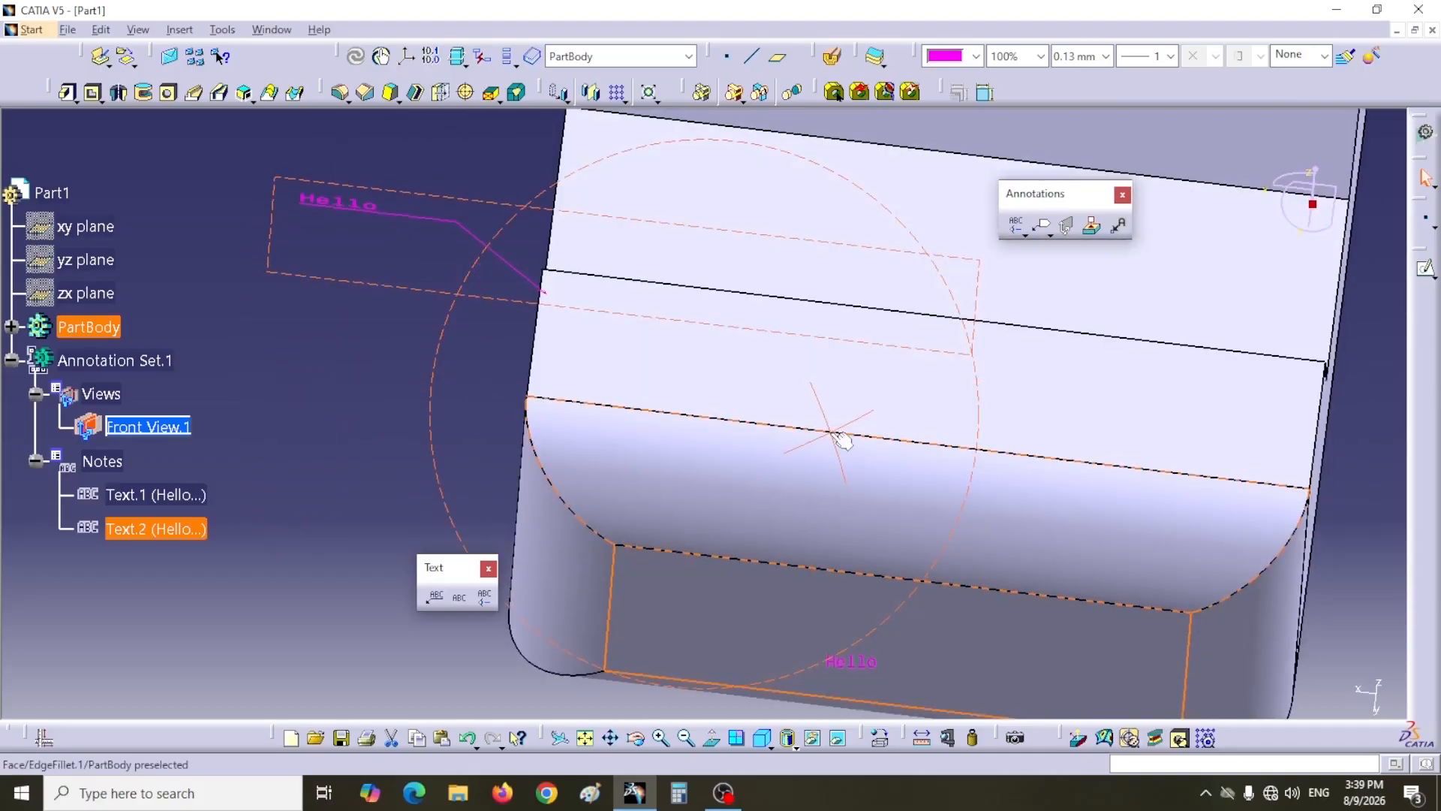
{"action": "middle_click_drag", "start_coordinate": [897, 345], "coordinate": [762, 214]}
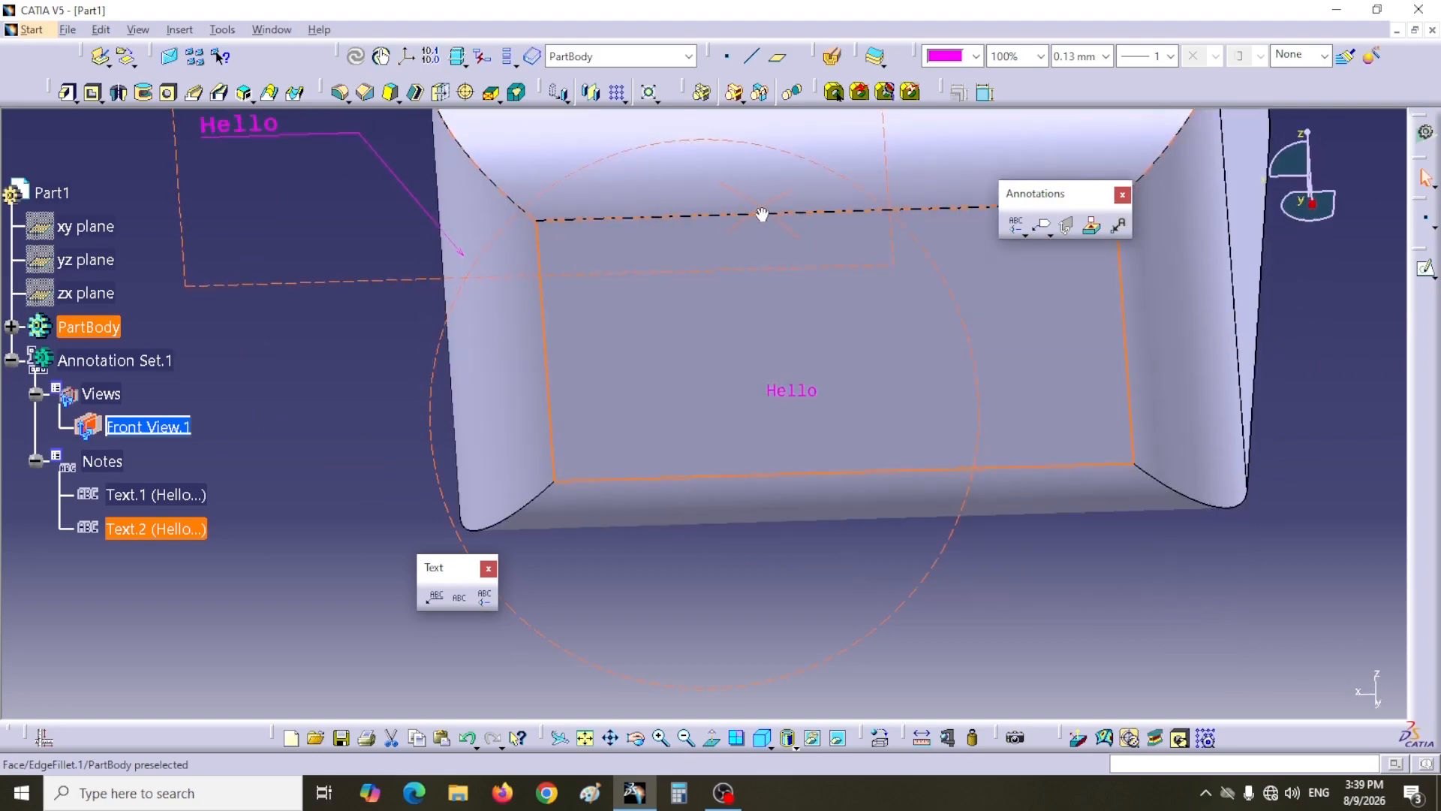
{"action": "left_click", "coordinate": [347, 389]}
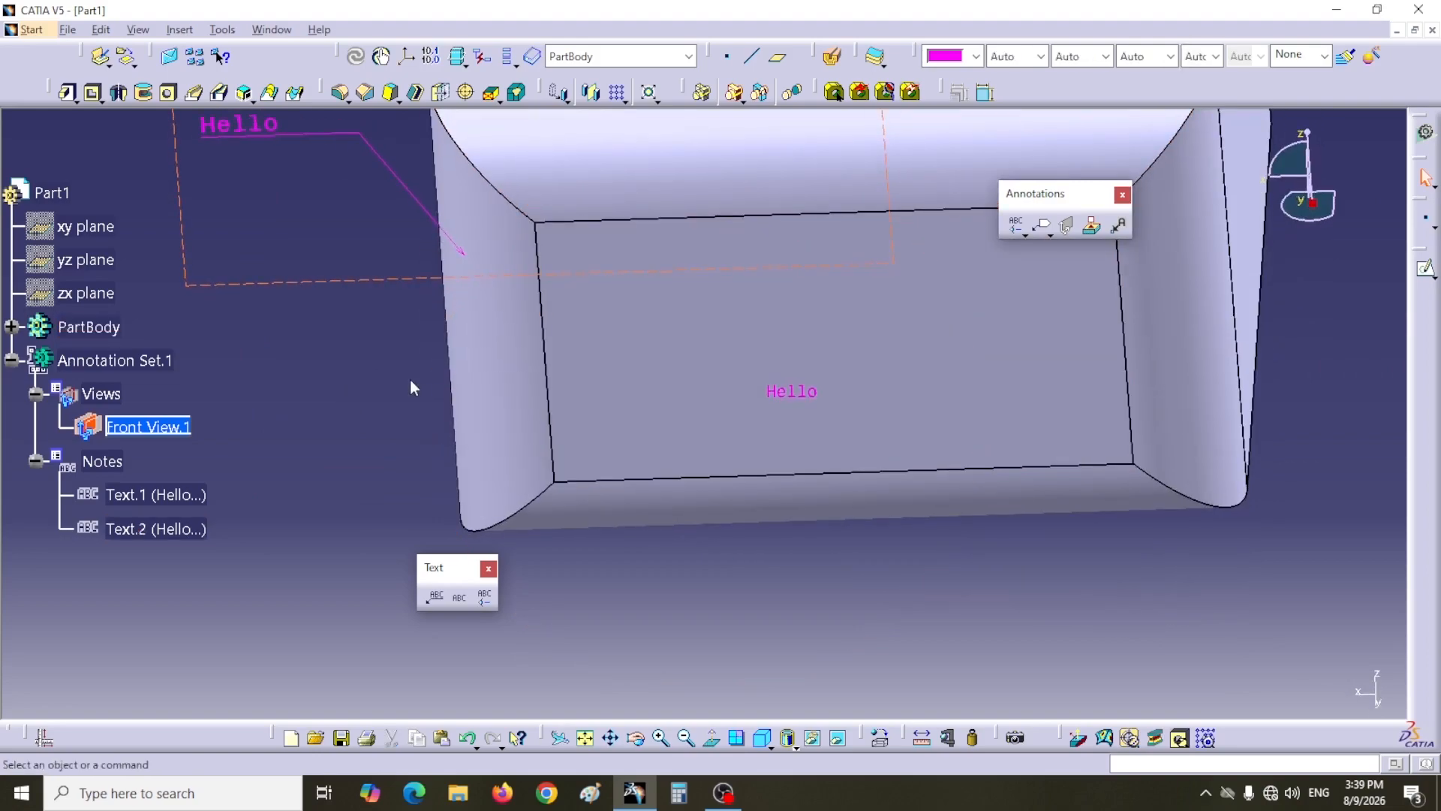
{"action": "middle_click_drag", "start_coordinate": [414, 393], "coordinate": [482, 421]}
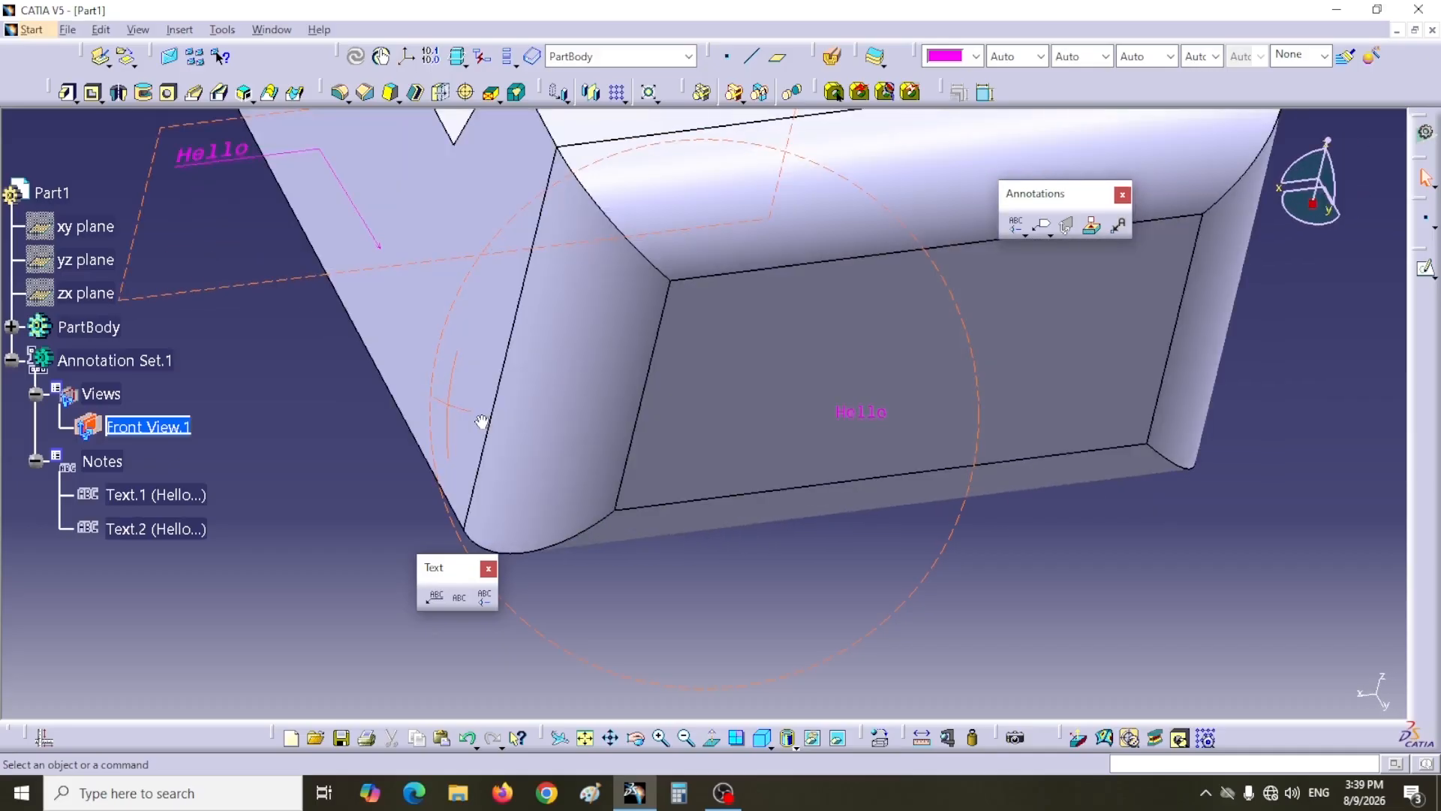
{"action": "middle_click_drag", "start_coordinate": [824, 570], "coordinate": [920, 559]}
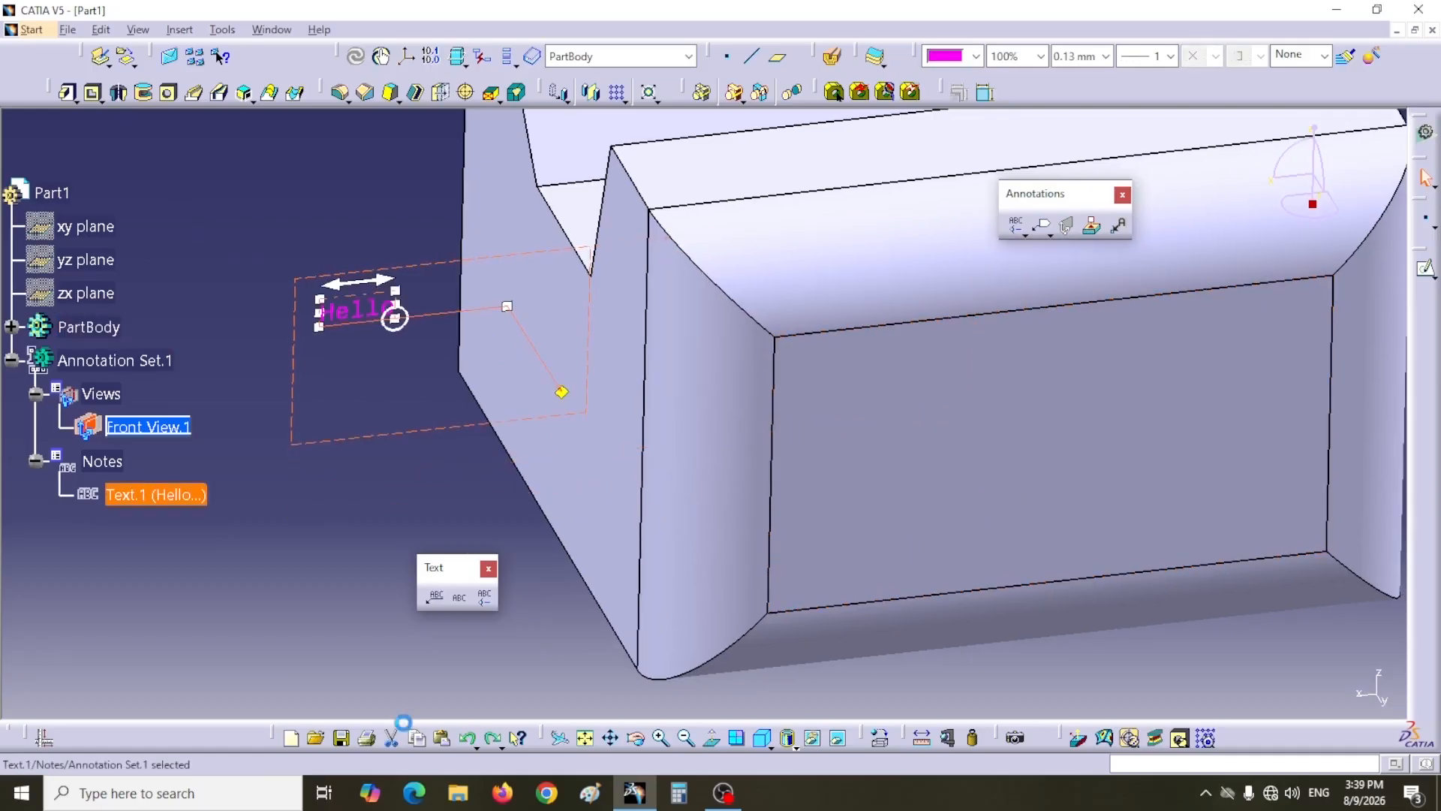
{"action": "key", "text": "ctrl+z"}
{"action": "key", "text": "ctrl+z"}
{"action": "key", "text": "ctrl+z"}
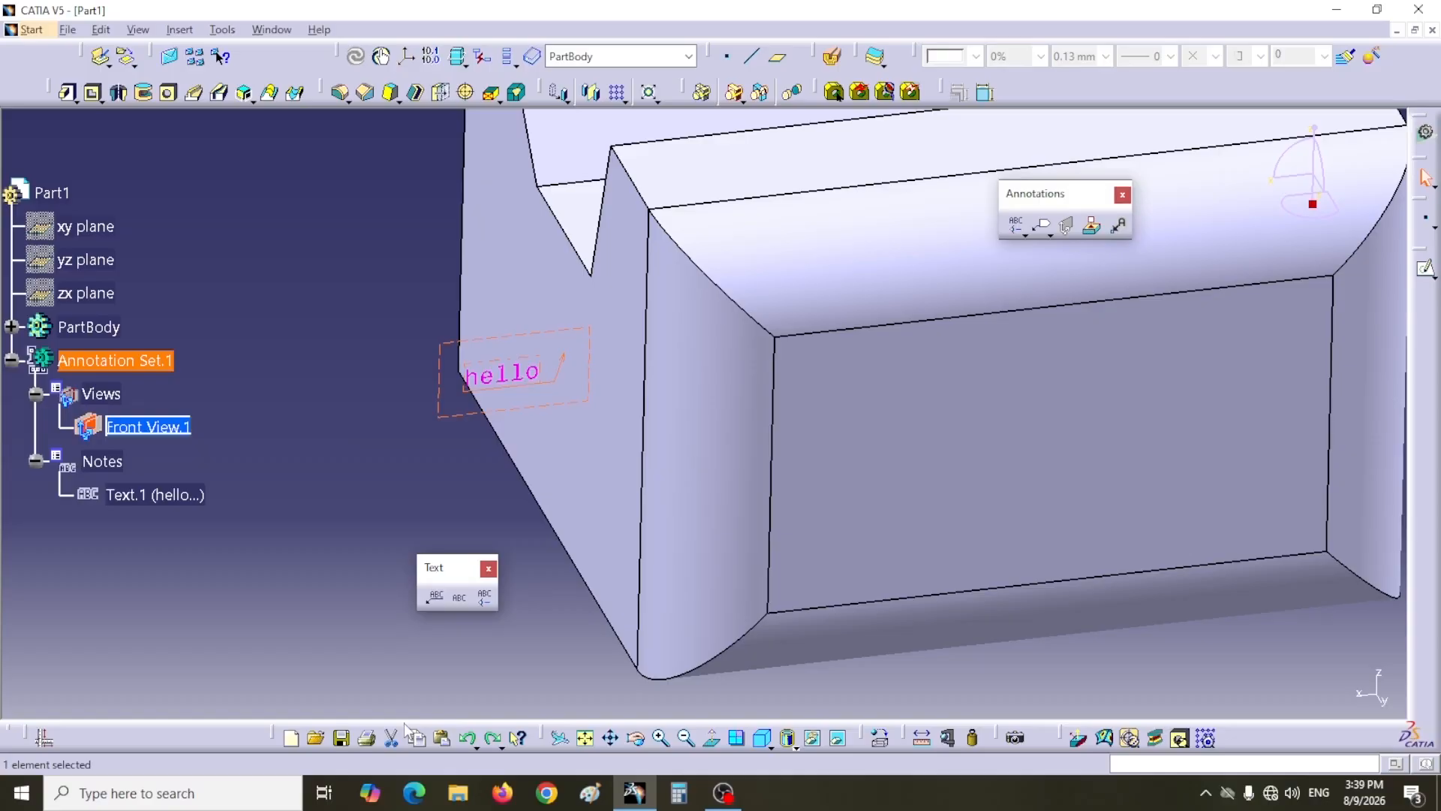
{"action": "left_click", "coordinate": [391, 738]}
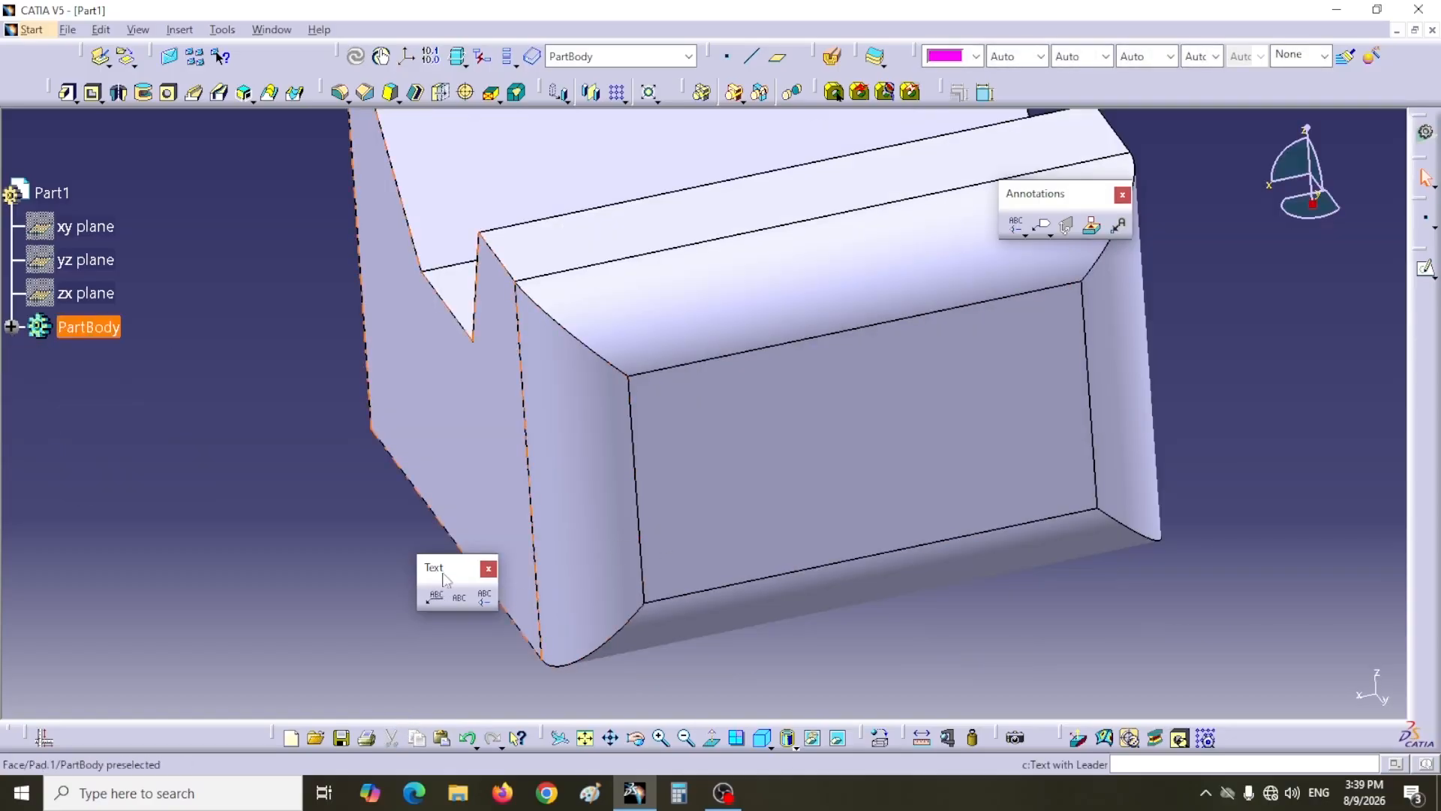
Step: Create a Text with Leader note reading Hello anchored on the part's left side face
{"action": "left_click_drag", "start_coordinate": [367, 610], "coordinate": [367, 610]}
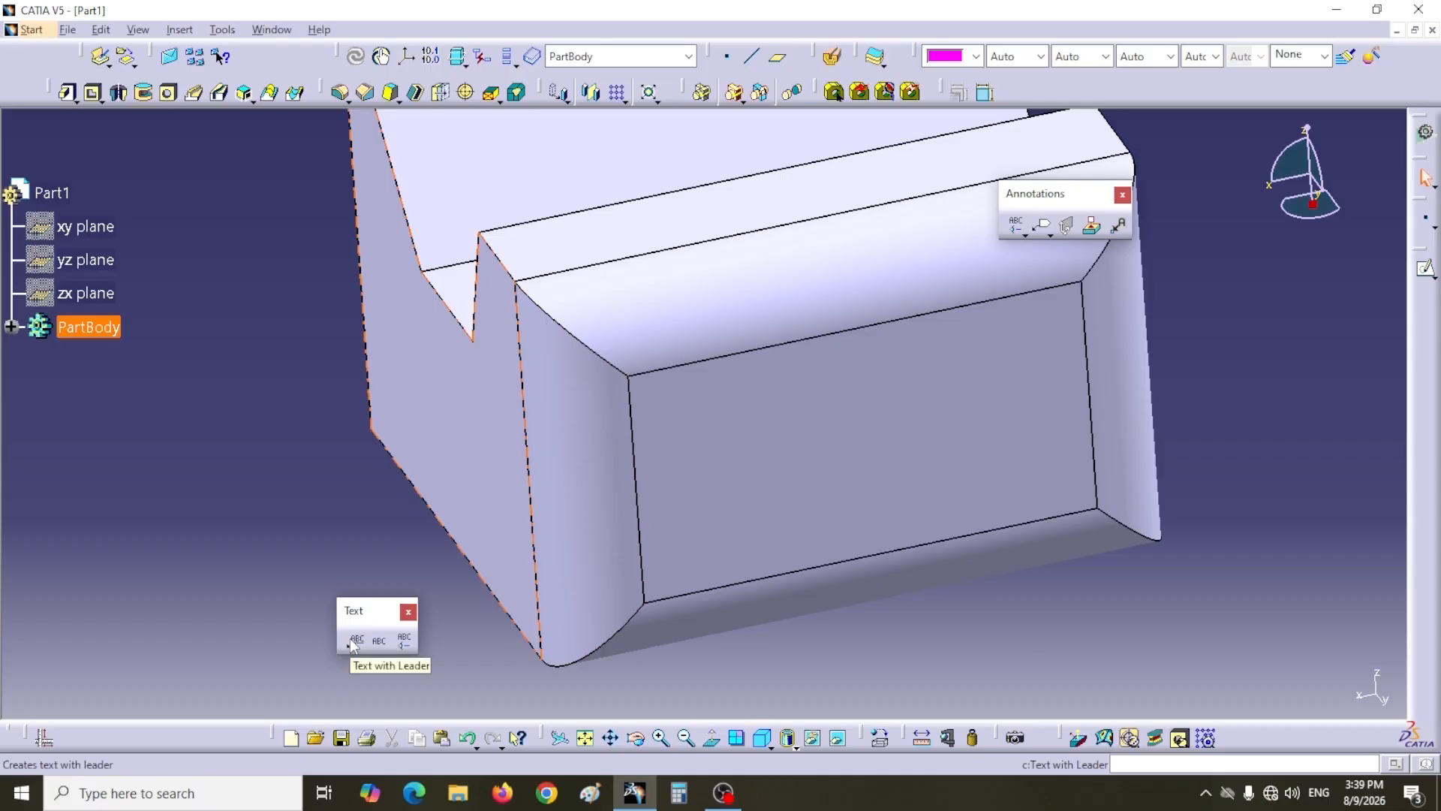
{"action": "left_click", "coordinate": [353, 640]}
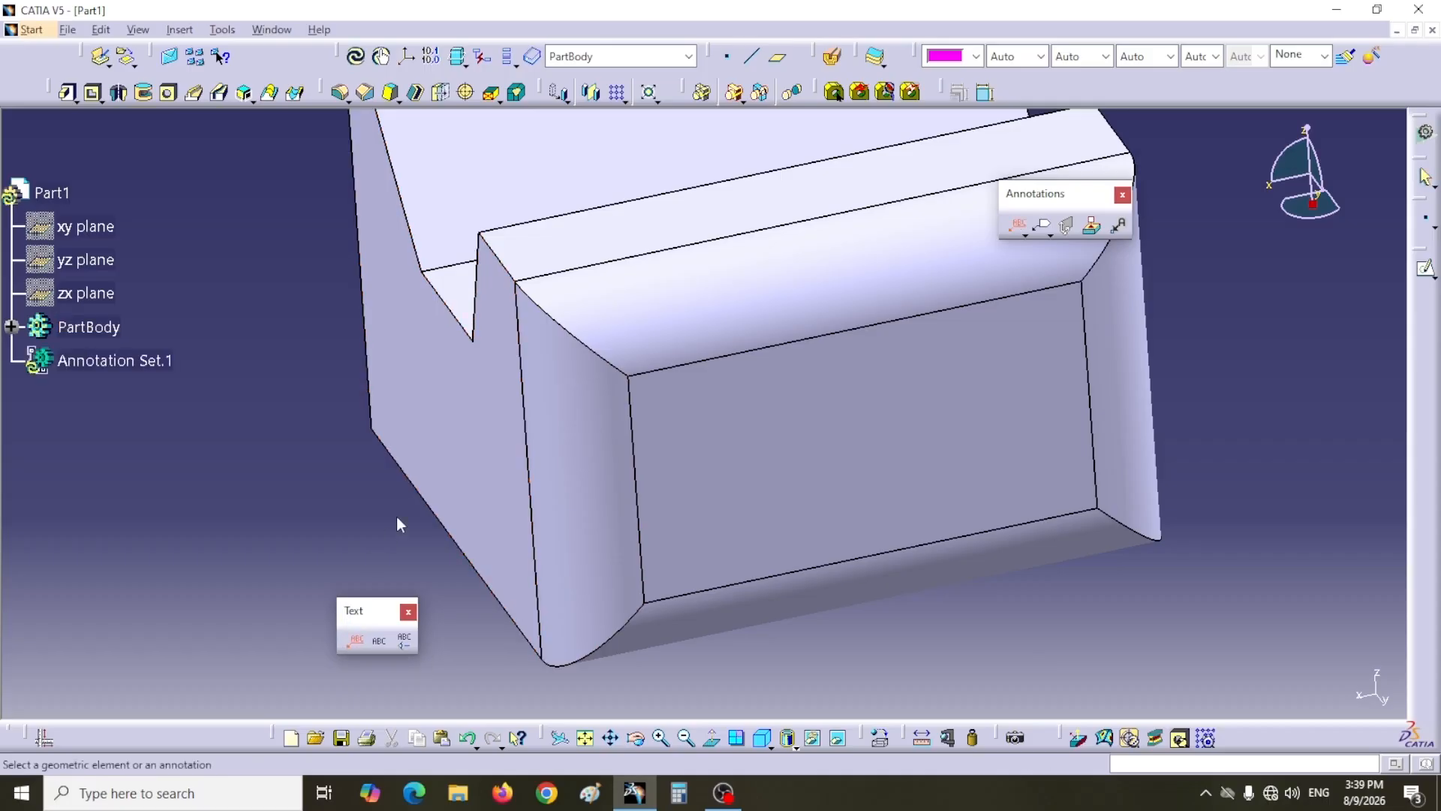
{"action": "left_click", "coordinate": [447, 423]}
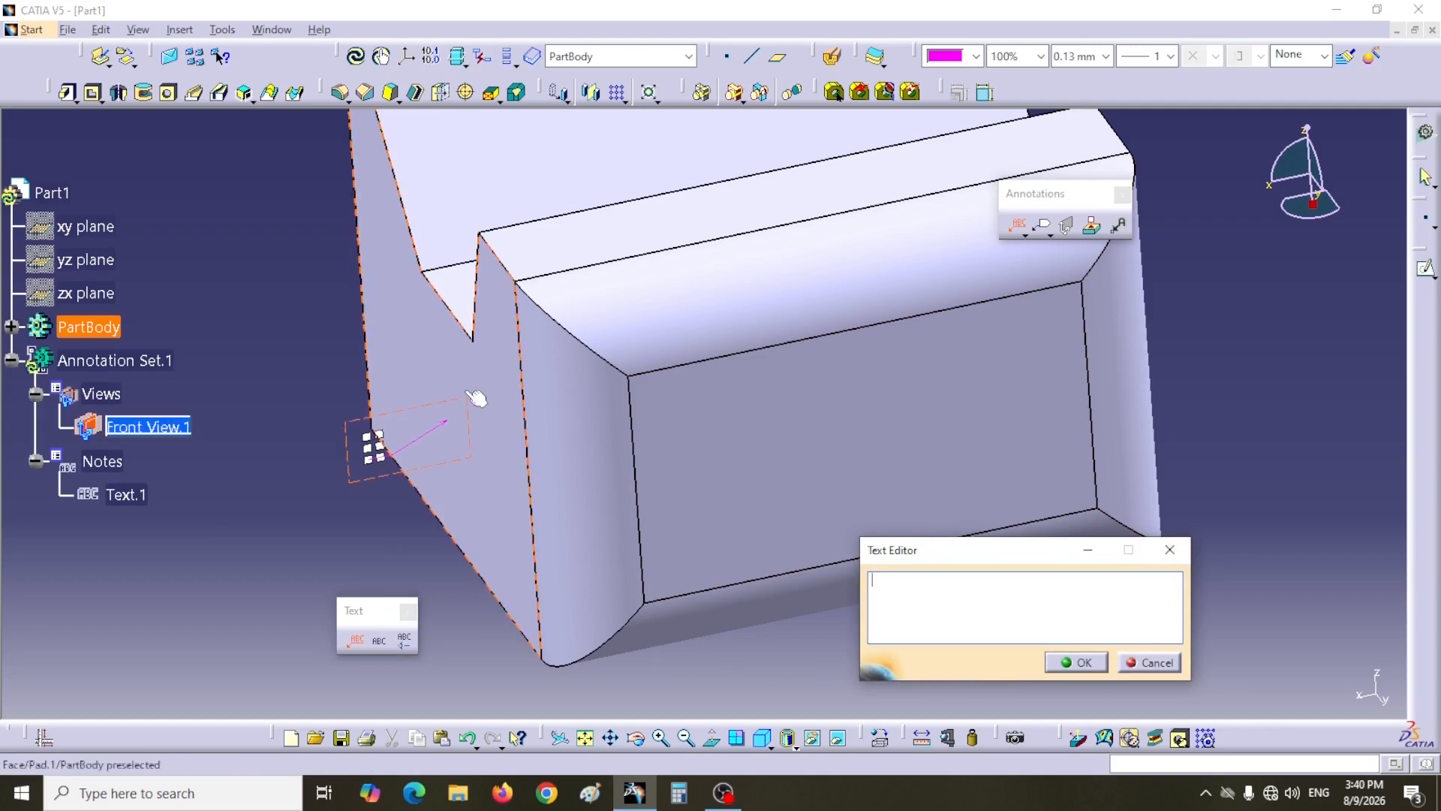
{"action": "left_click", "coordinate": [355, 447]}
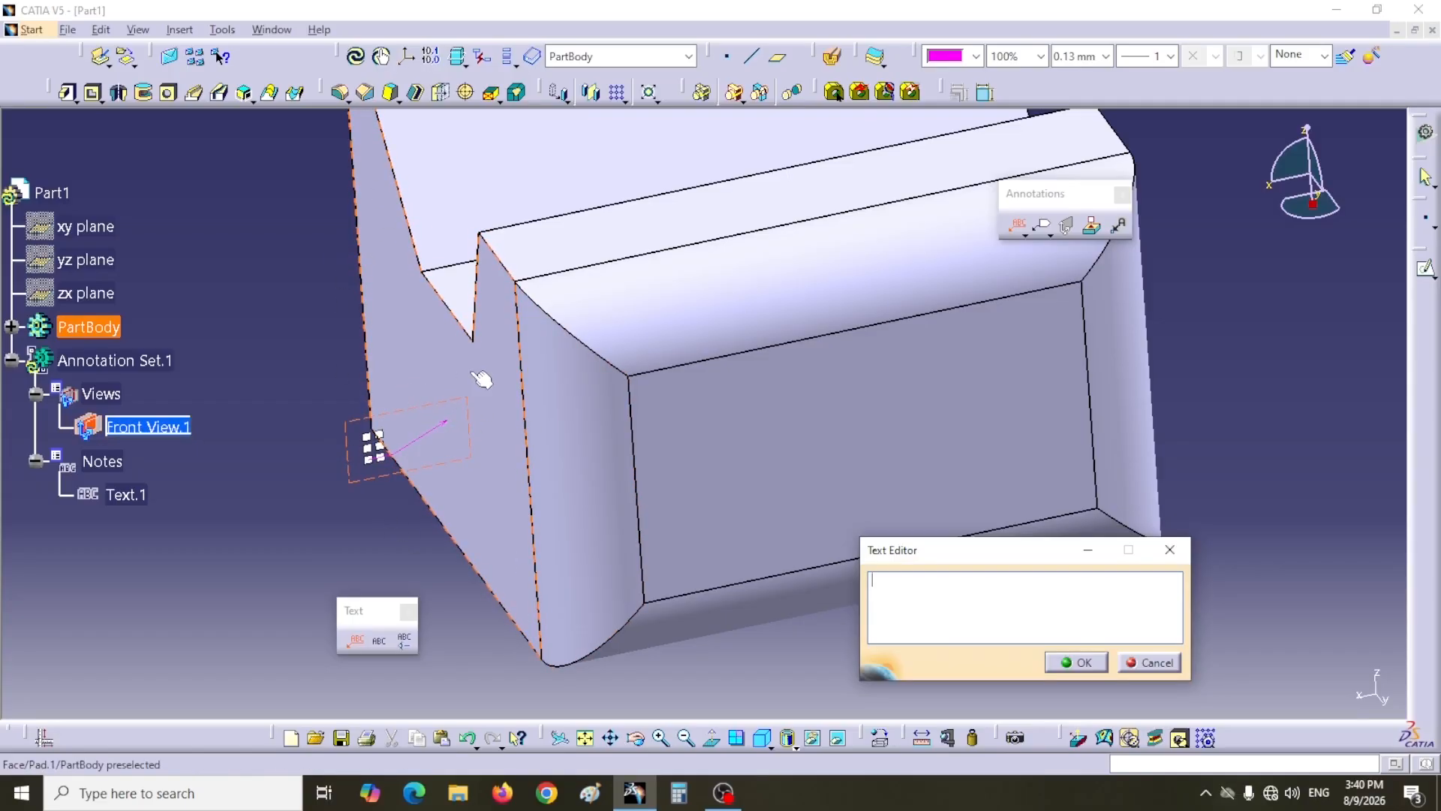
{"action": "type", "text": "Hello"}
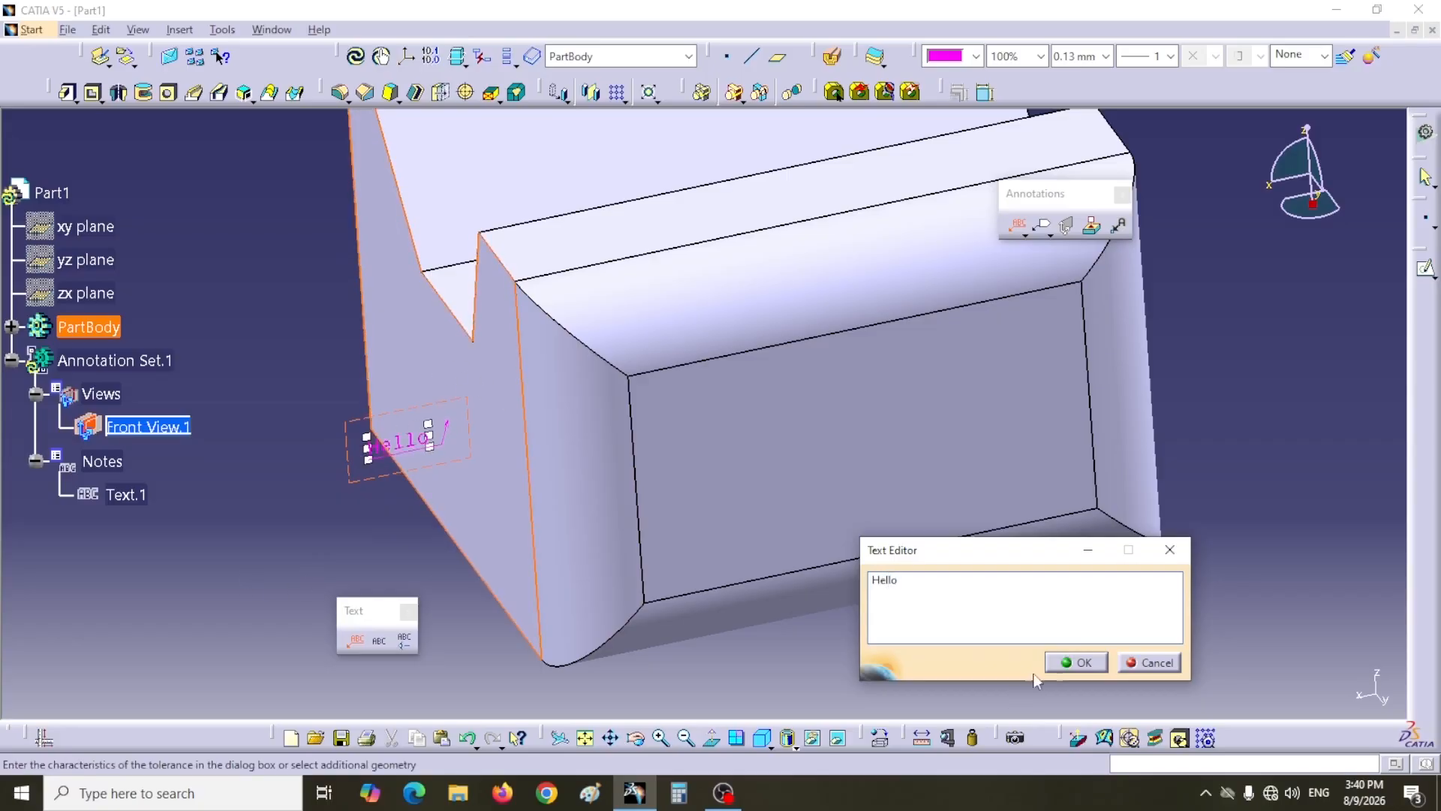
{"action": "left_click", "coordinate": [1077, 662]}
{"action": "middle_click_drag", "start_coordinate": [363, 538], "coordinate": [410, 553]}
{"action": "left_click", "coordinate": [480, 635]}
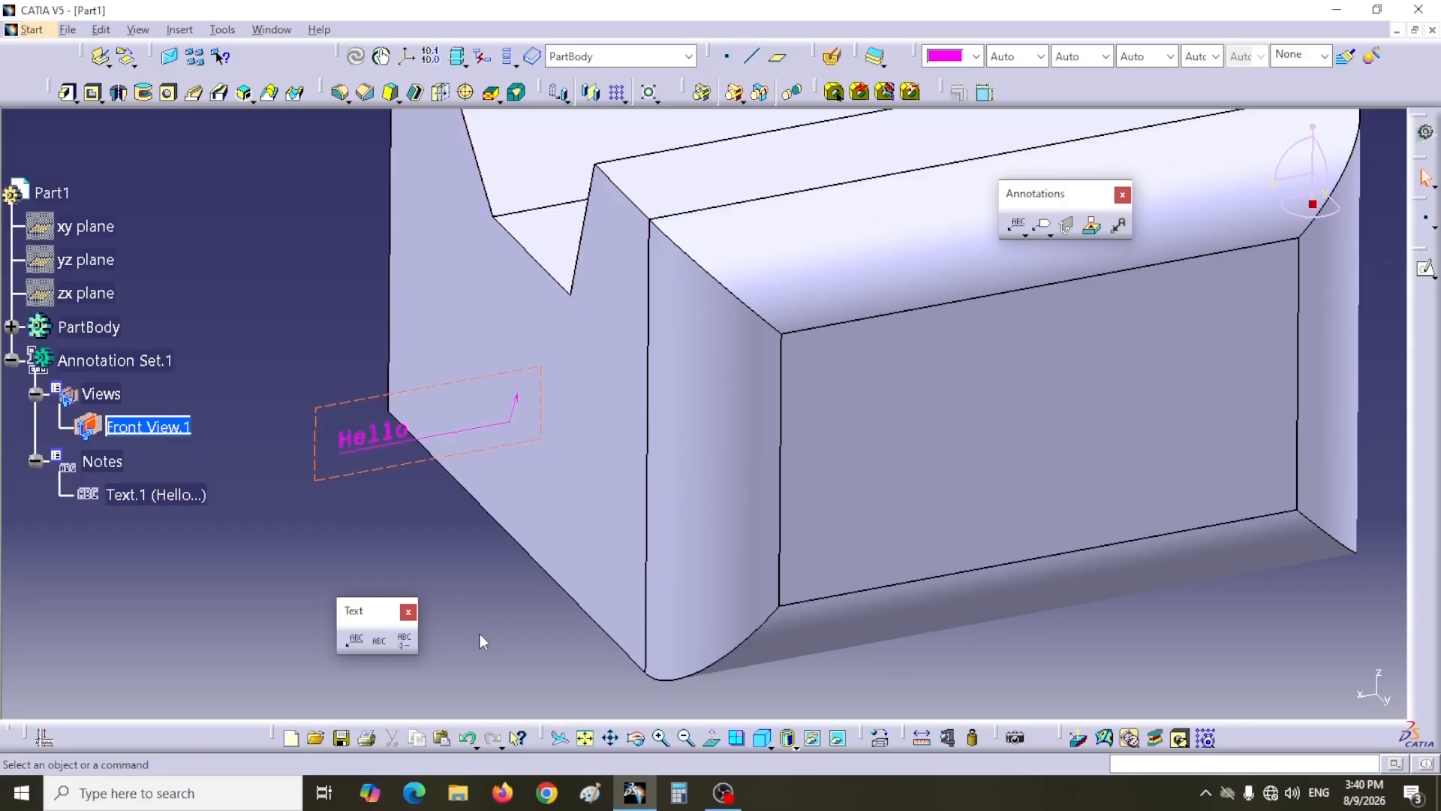
{"action": "left_click", "coordinate": [585, 486]}
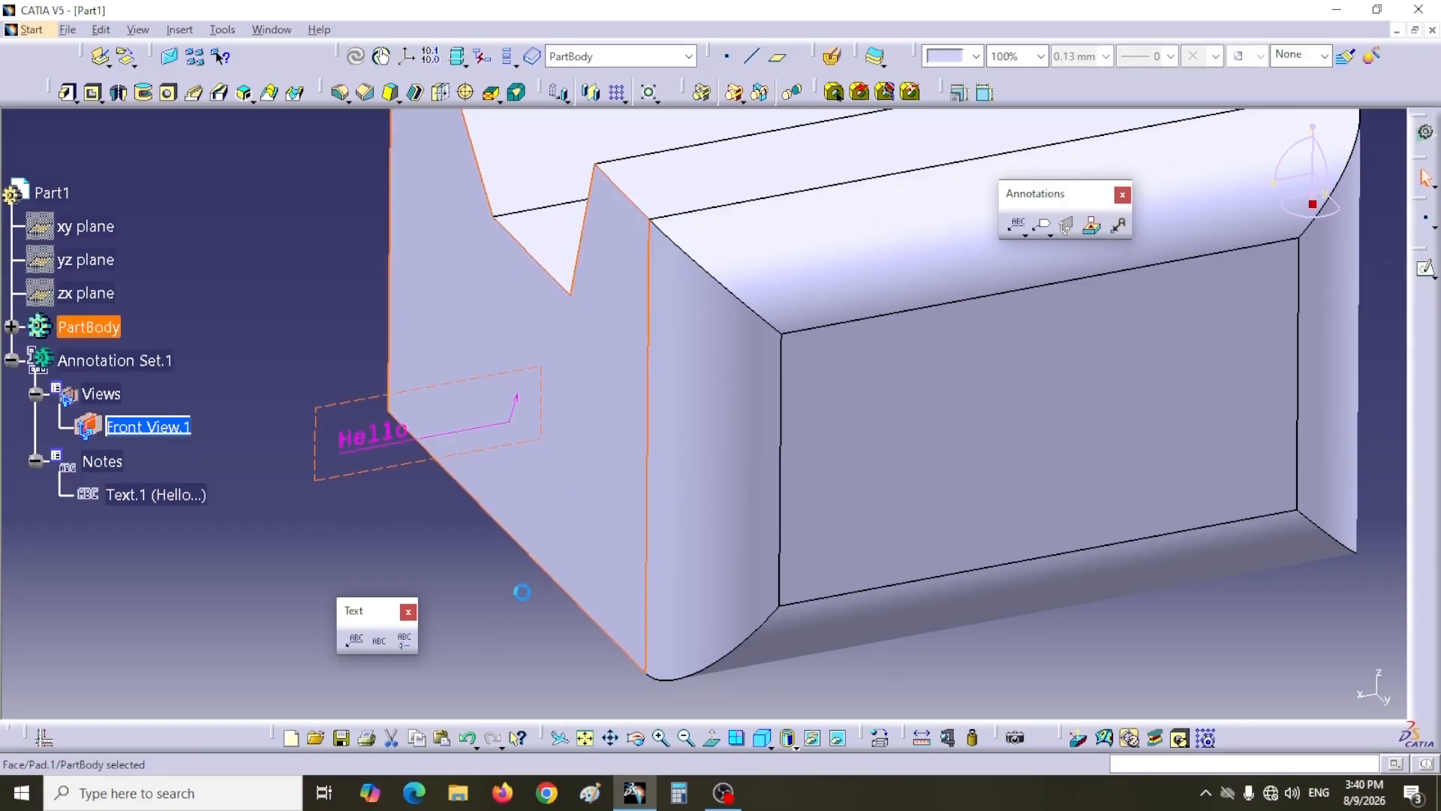
{"action": "left_click", "coordinate": [356, 642]}
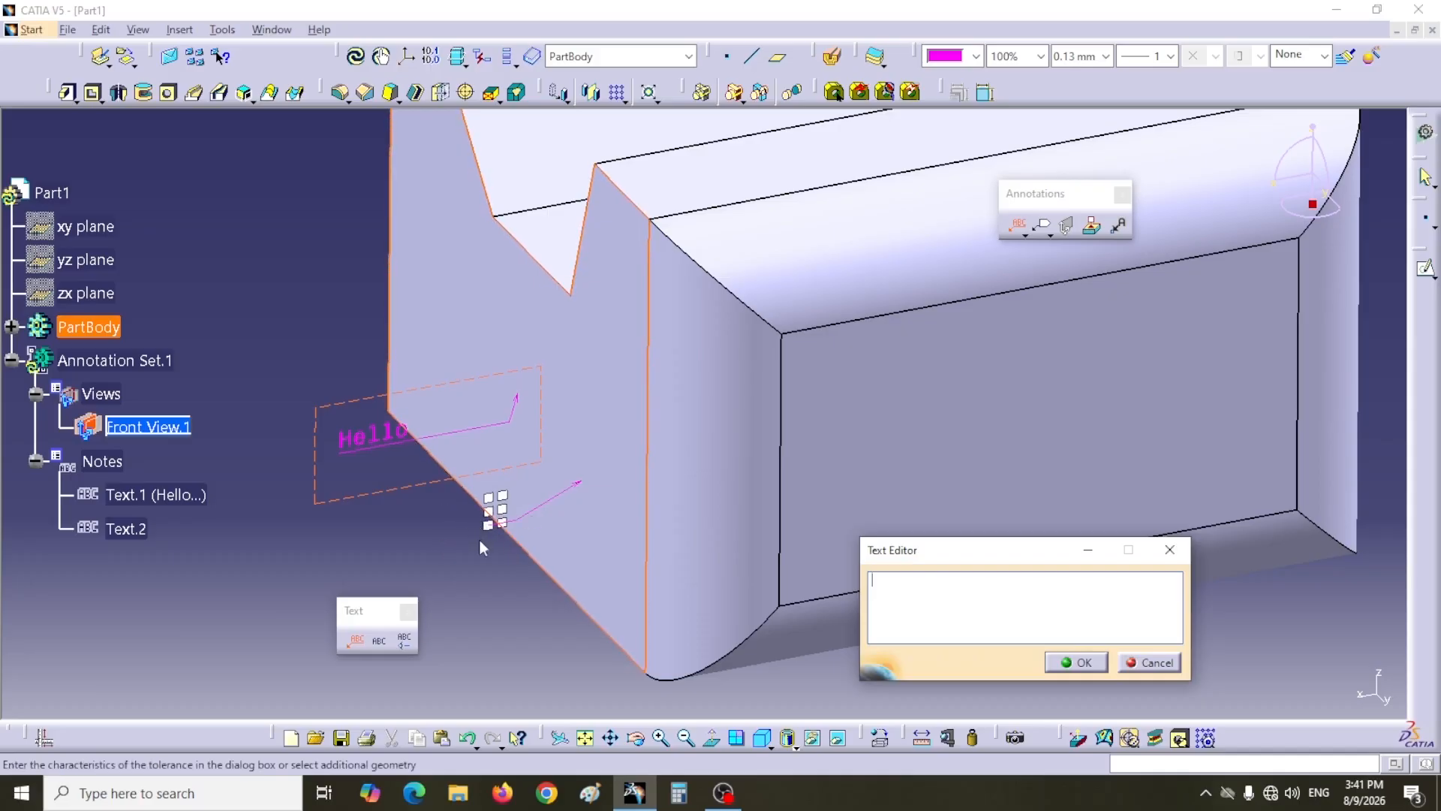
{"action": "left_click", "coordinate": [1155, 664]}
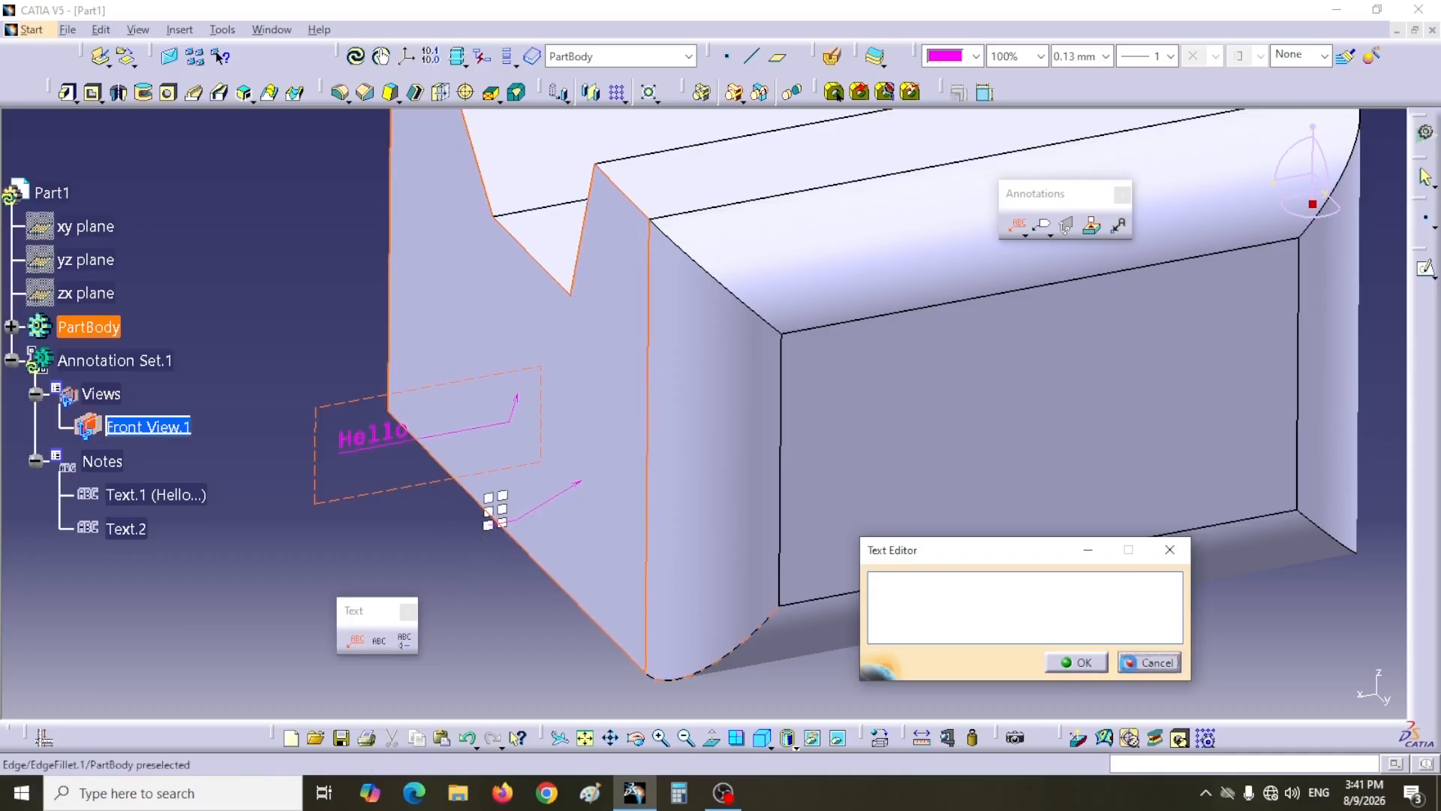
Step: Create a Text with Leader note reading Hello anchored on the recessed front face
{"action": "left_click", "coordinate": [535, 621]}
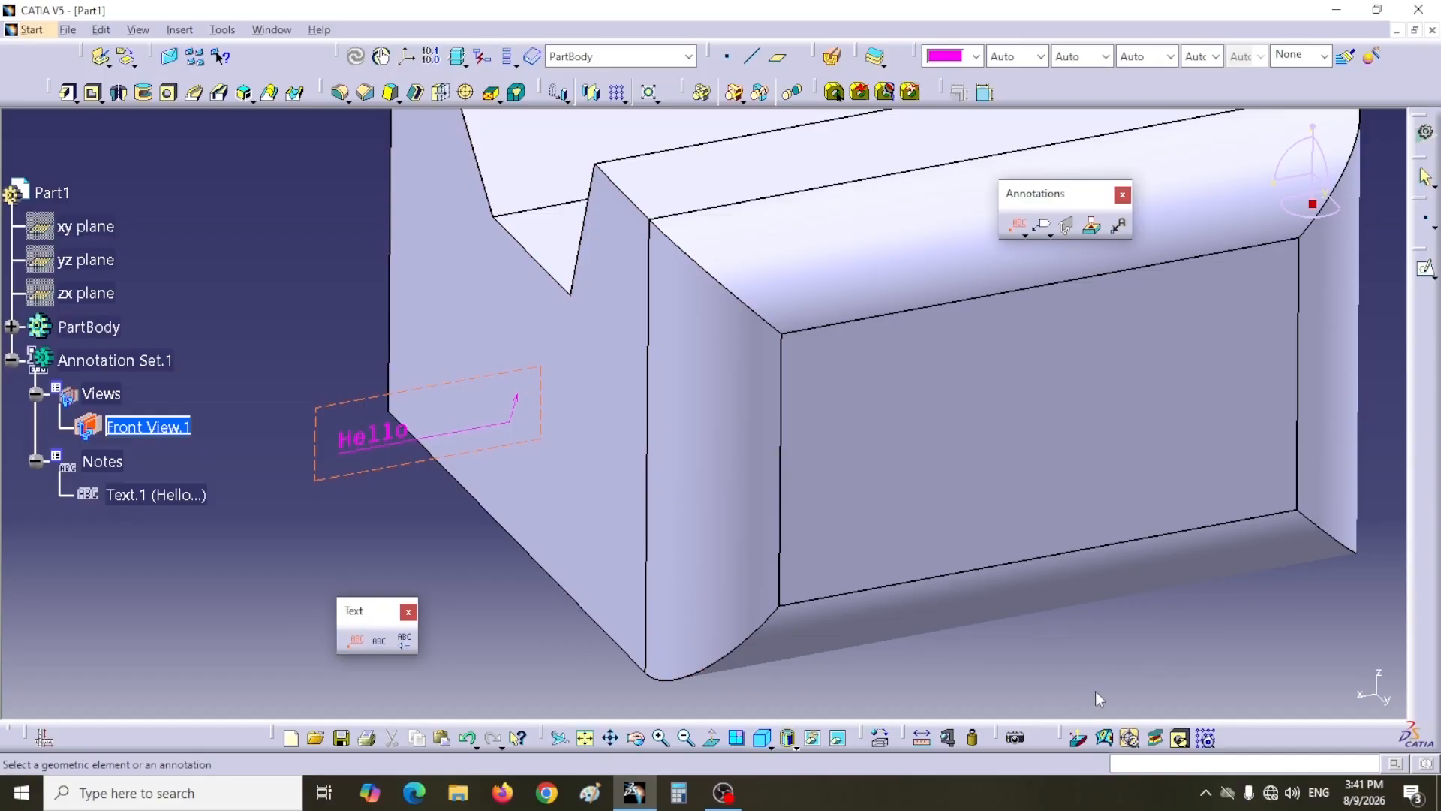
{"action": "left_click", "coordinate": [1143, 600]}
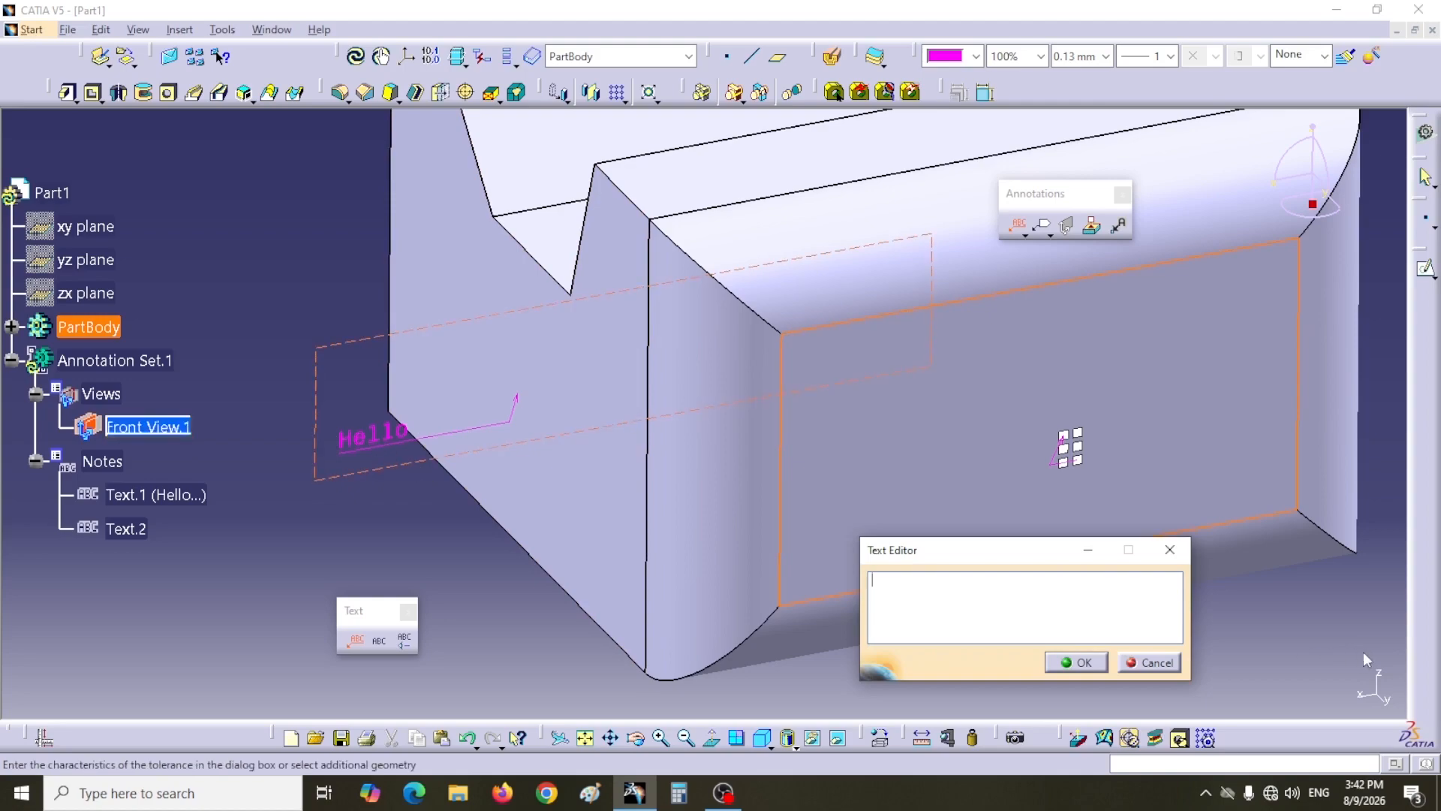
{"action": "left_click", "coordinate": [771, 747]}
{"action": "left_click", "coordinate": [778, 658]}
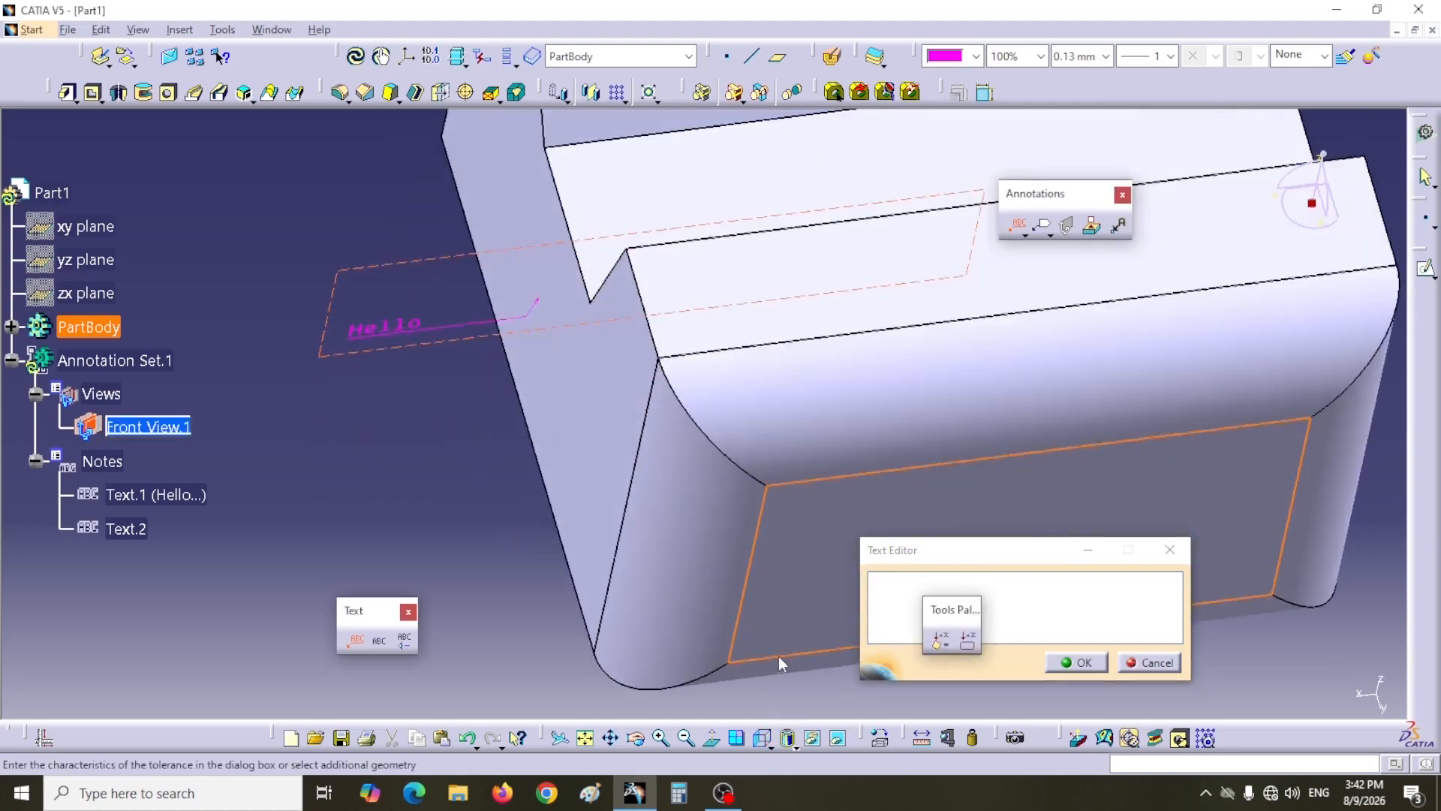
{"action": "middle_click_drag", "start_coordinate": [775, 575], "coordinate": [547, 553]}
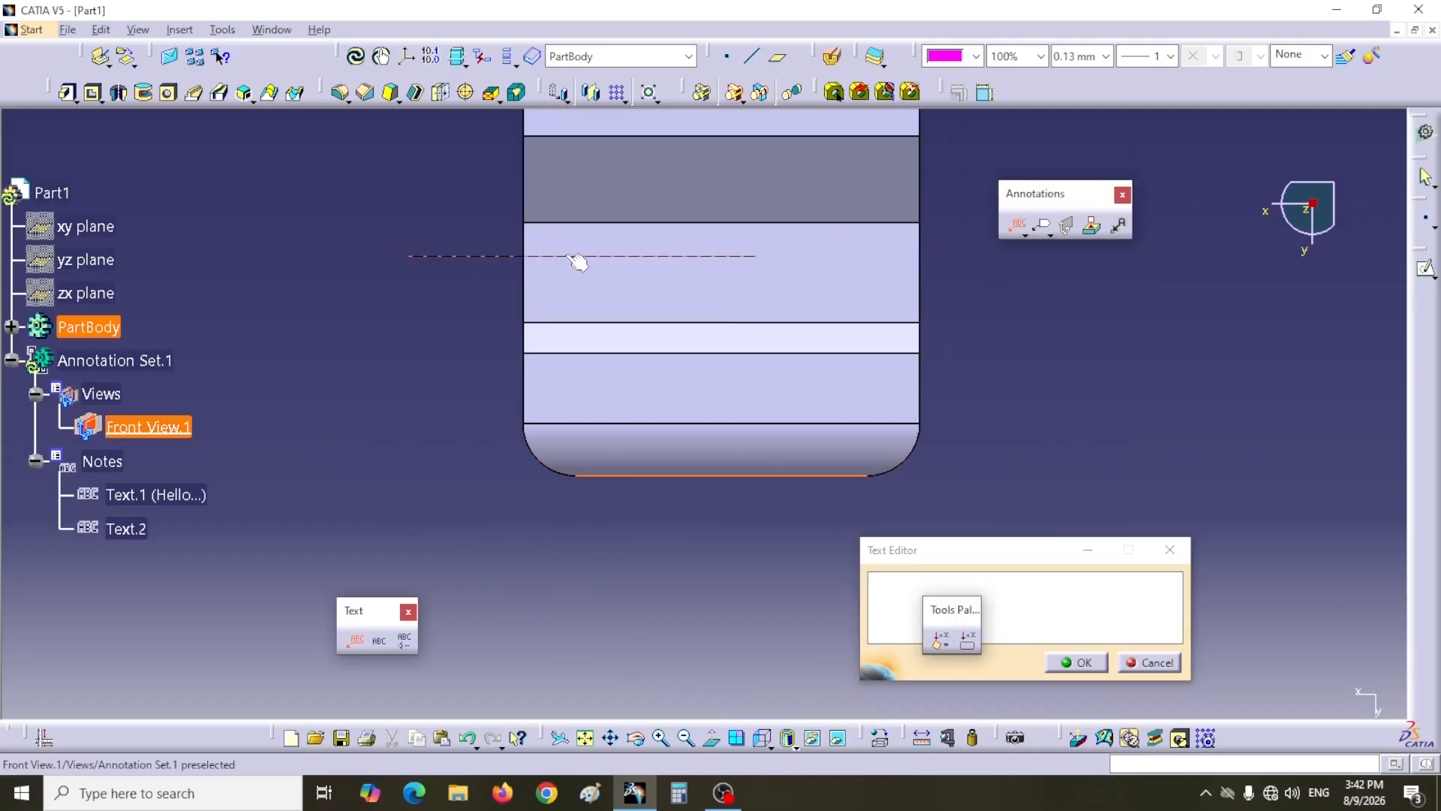
{"action": "left_click", "coordinate": [696, 261]}
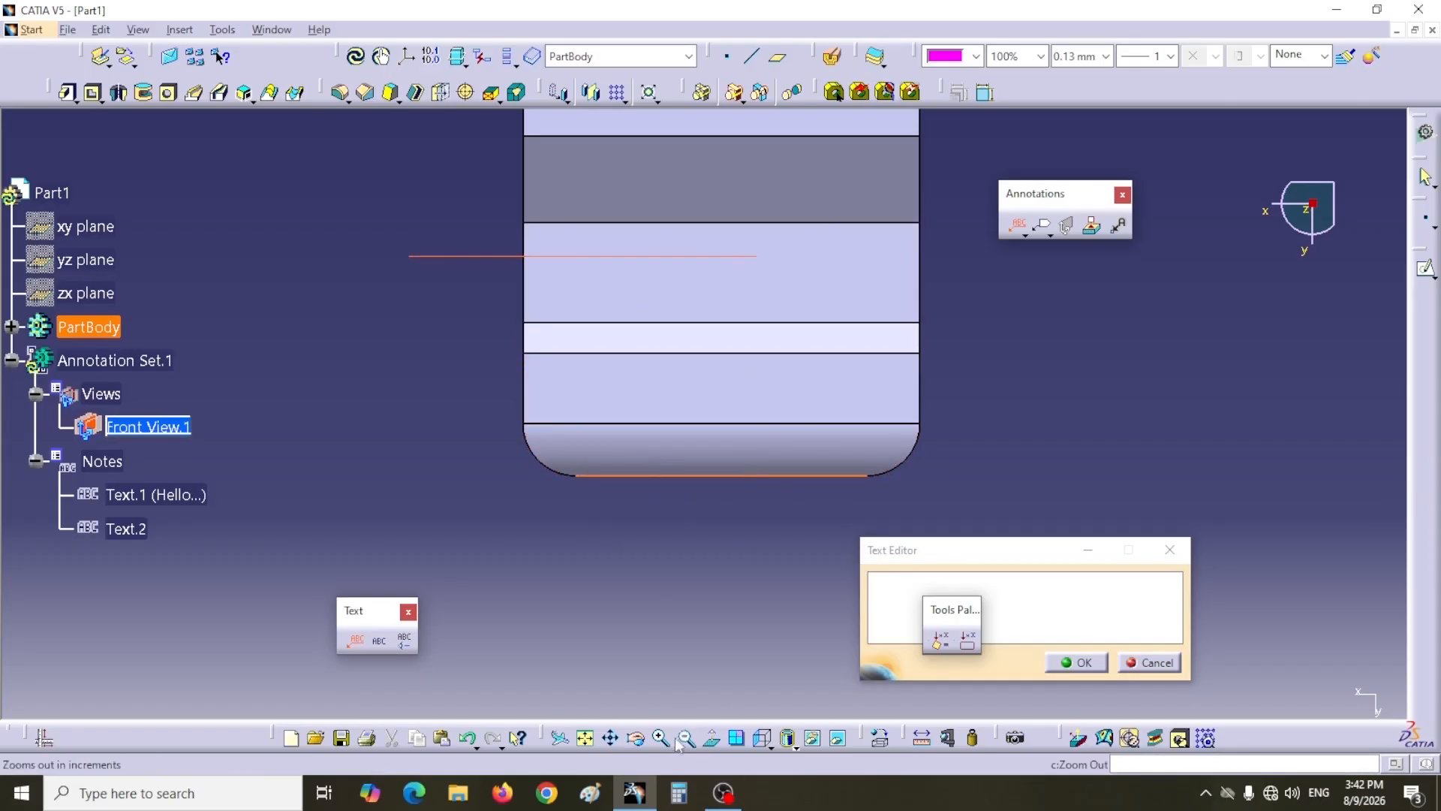
{"action": "left_click", "coordinate": [770, 748]}
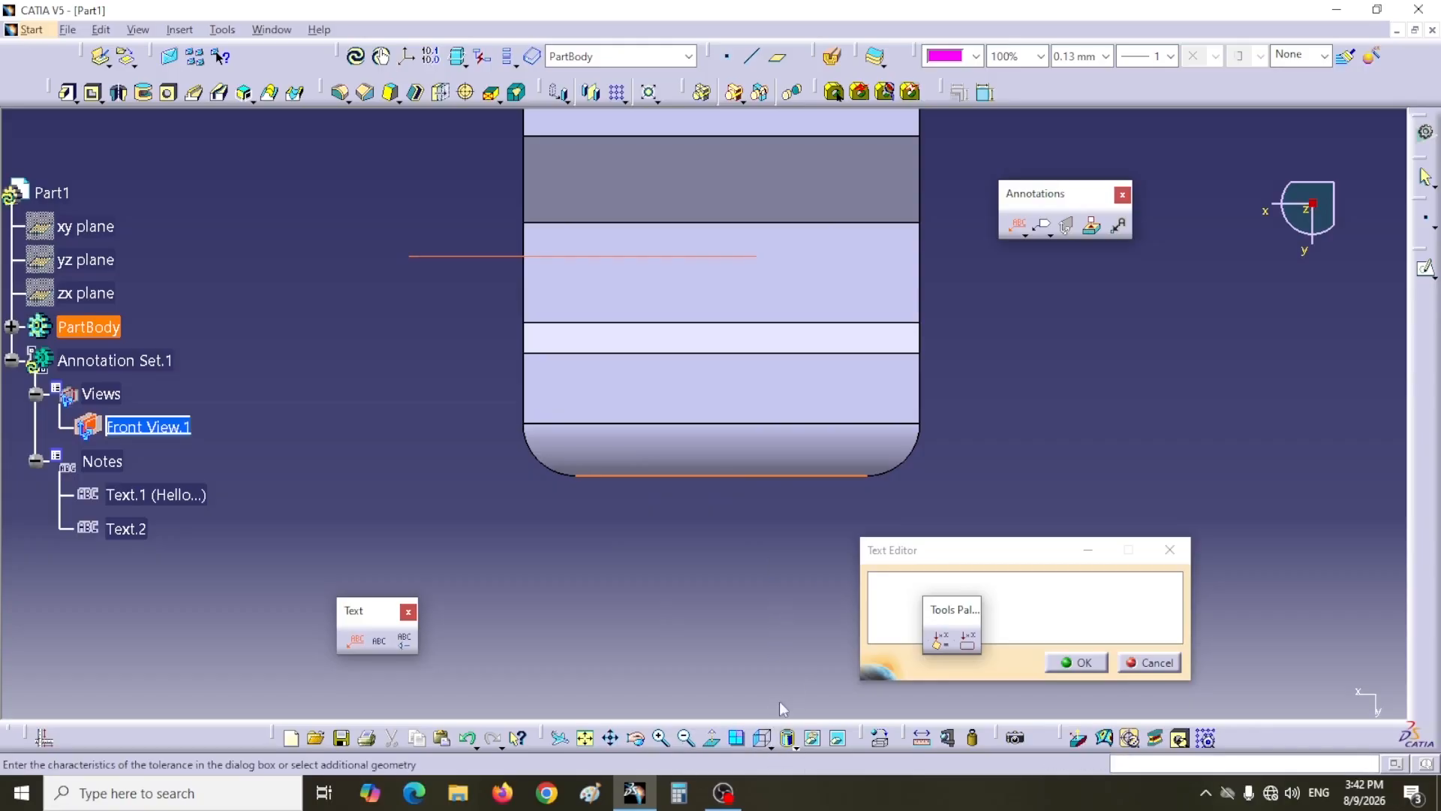
{"action": "left_click", "coordinate": [771, 747]}
{"action": "left_click", "coordinate": [786, 582]}
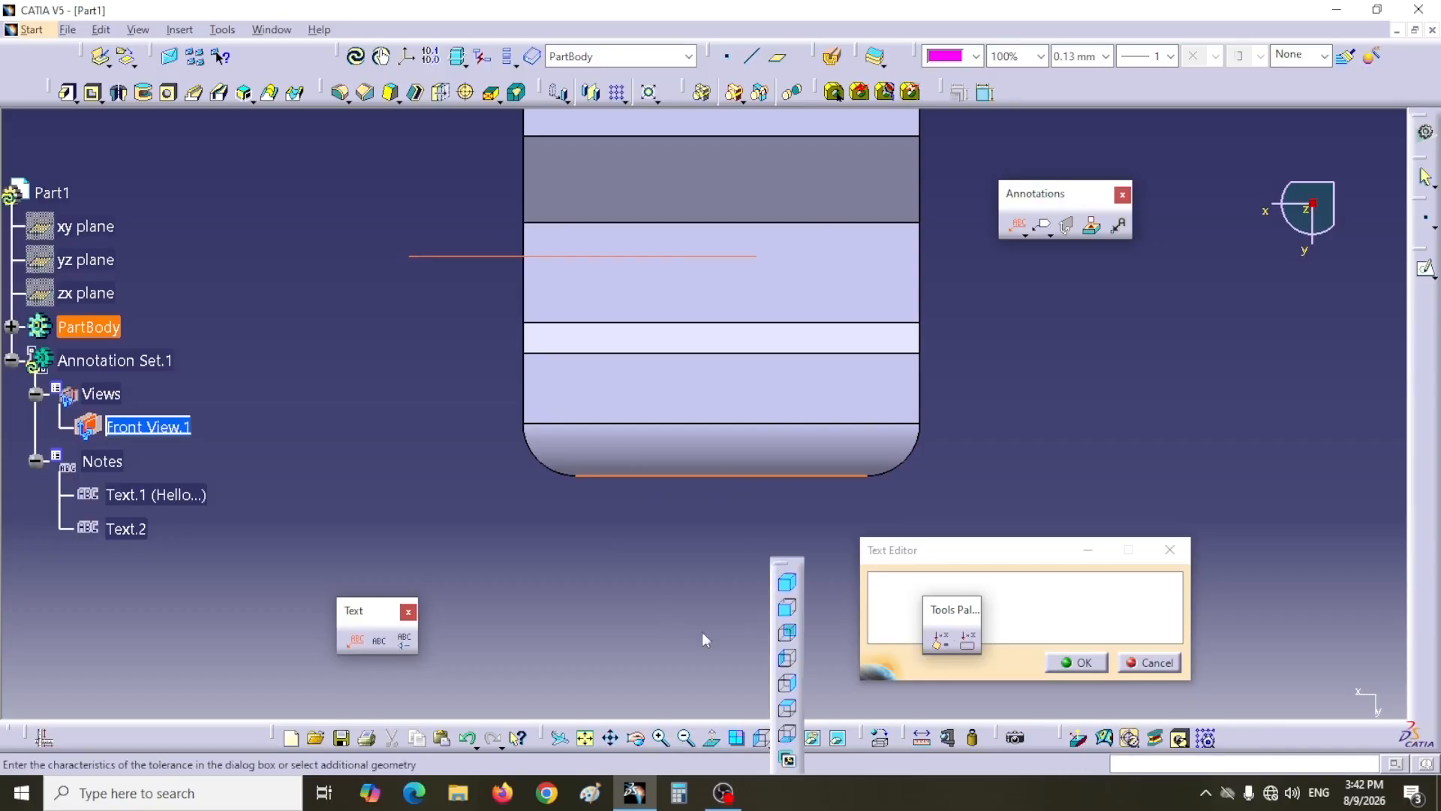
{"action": "middle_click_drag", "start_coordinate": [726, 545], "coordinate": [1019, 396]}
{"action": "middle_click_drag", "start_coordinate": [1170, 409], "coordinate": [894, 505]}
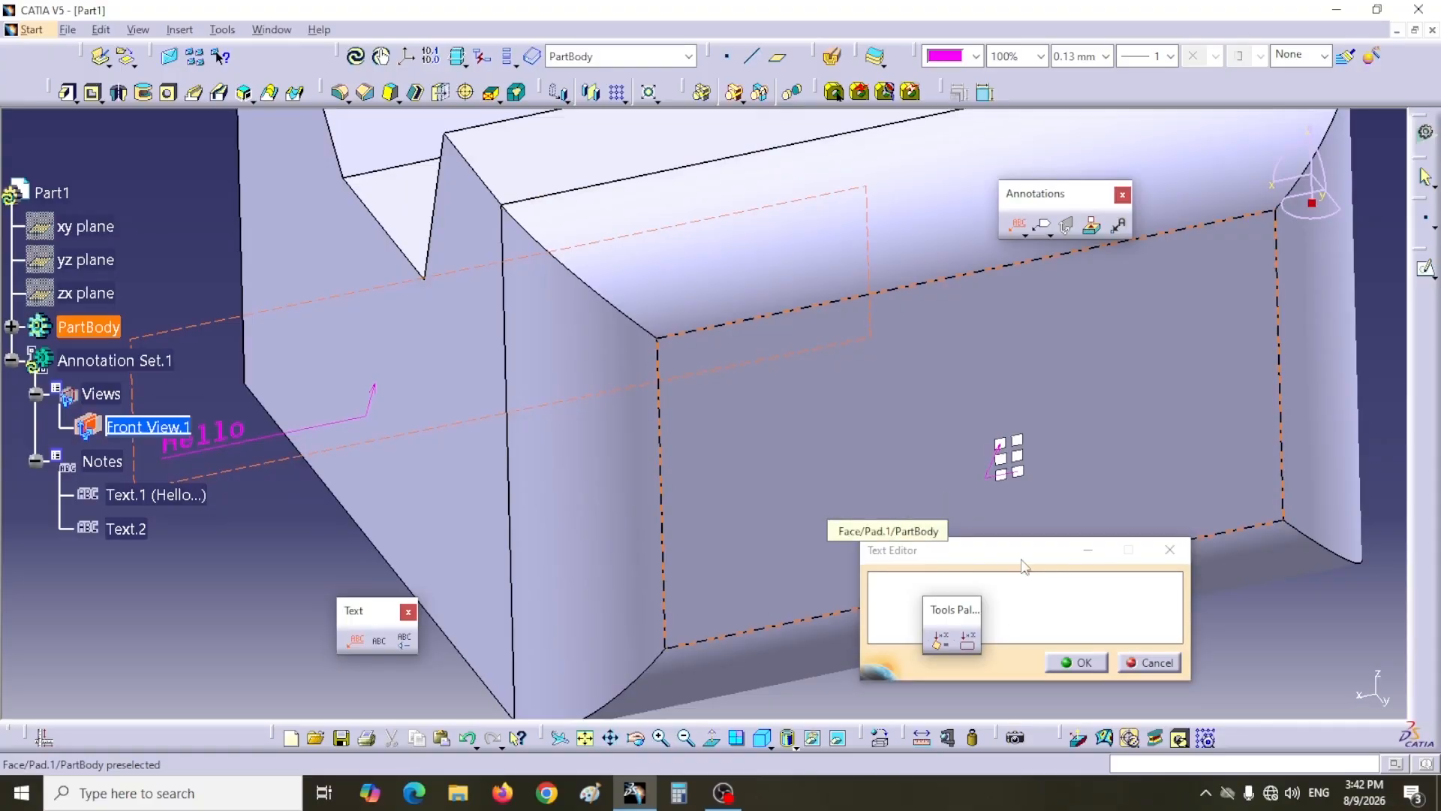
{"action": "left_click", "coordinate": [880, 595]}
{"action": "type", "text": "Hello"}
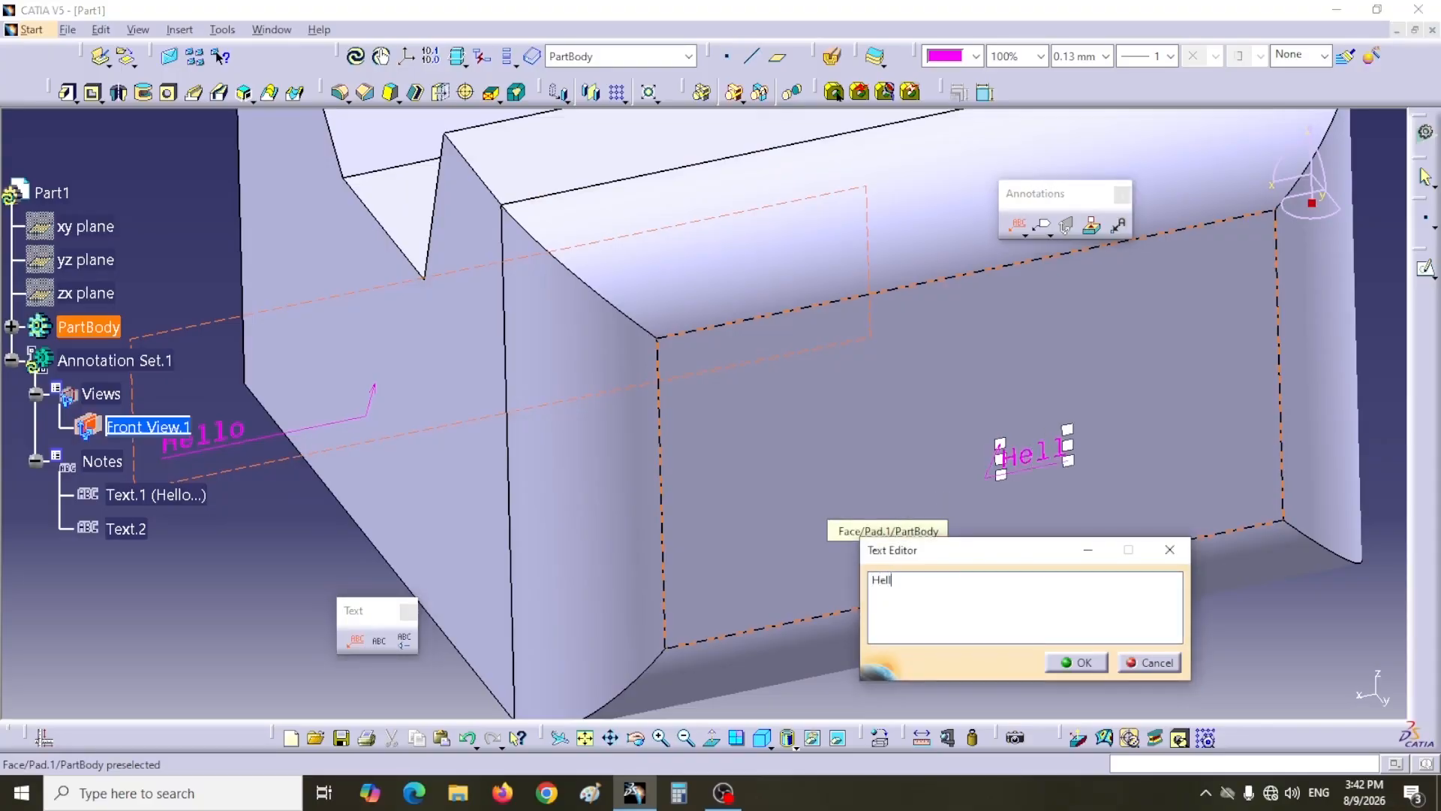
{"action": "left_click", "coordinate": [1078, 663]}
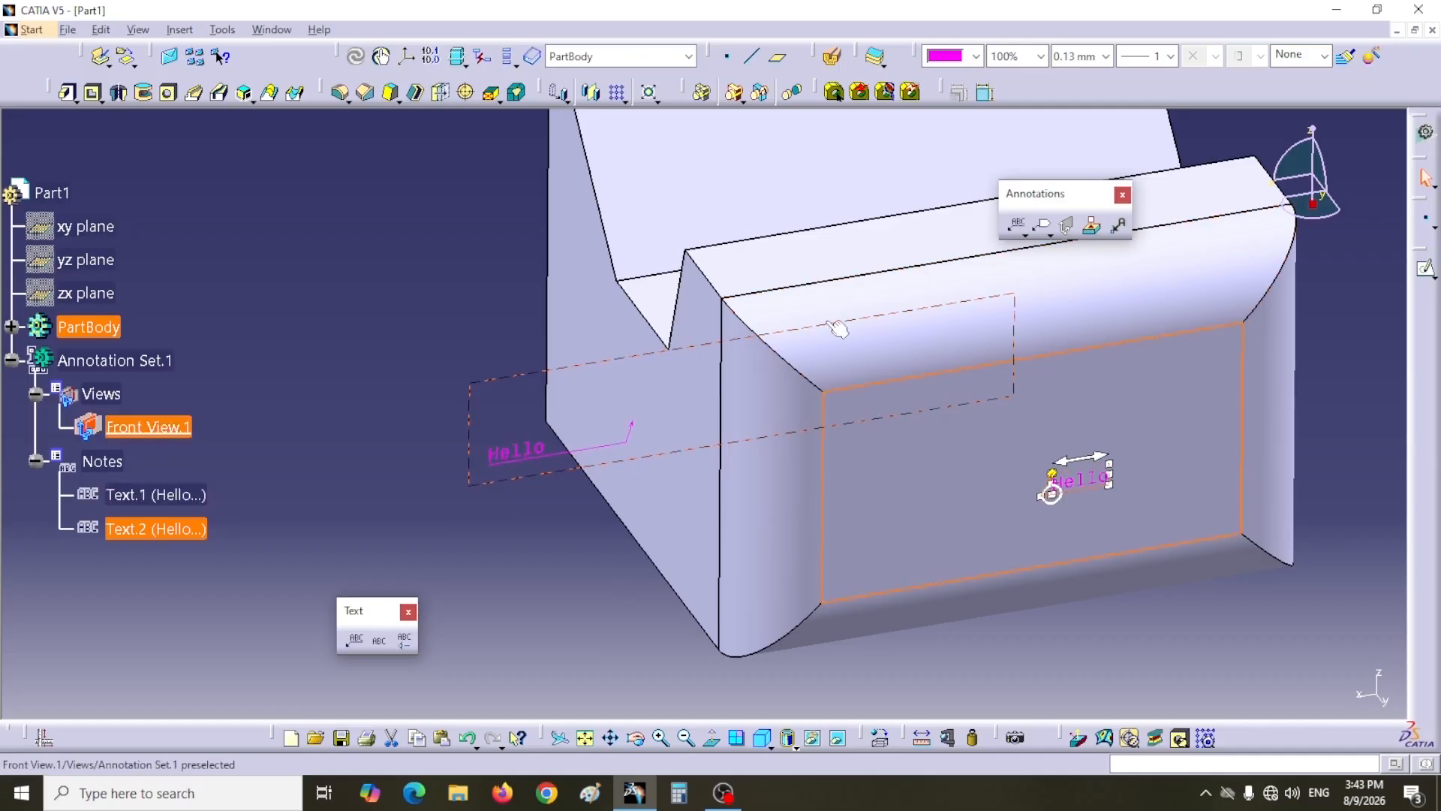
Step: Create a new View From Reference annotation plane, Front View.2, on the part's left side face
{"action": "left_click", "coordinate": [976, 409]}
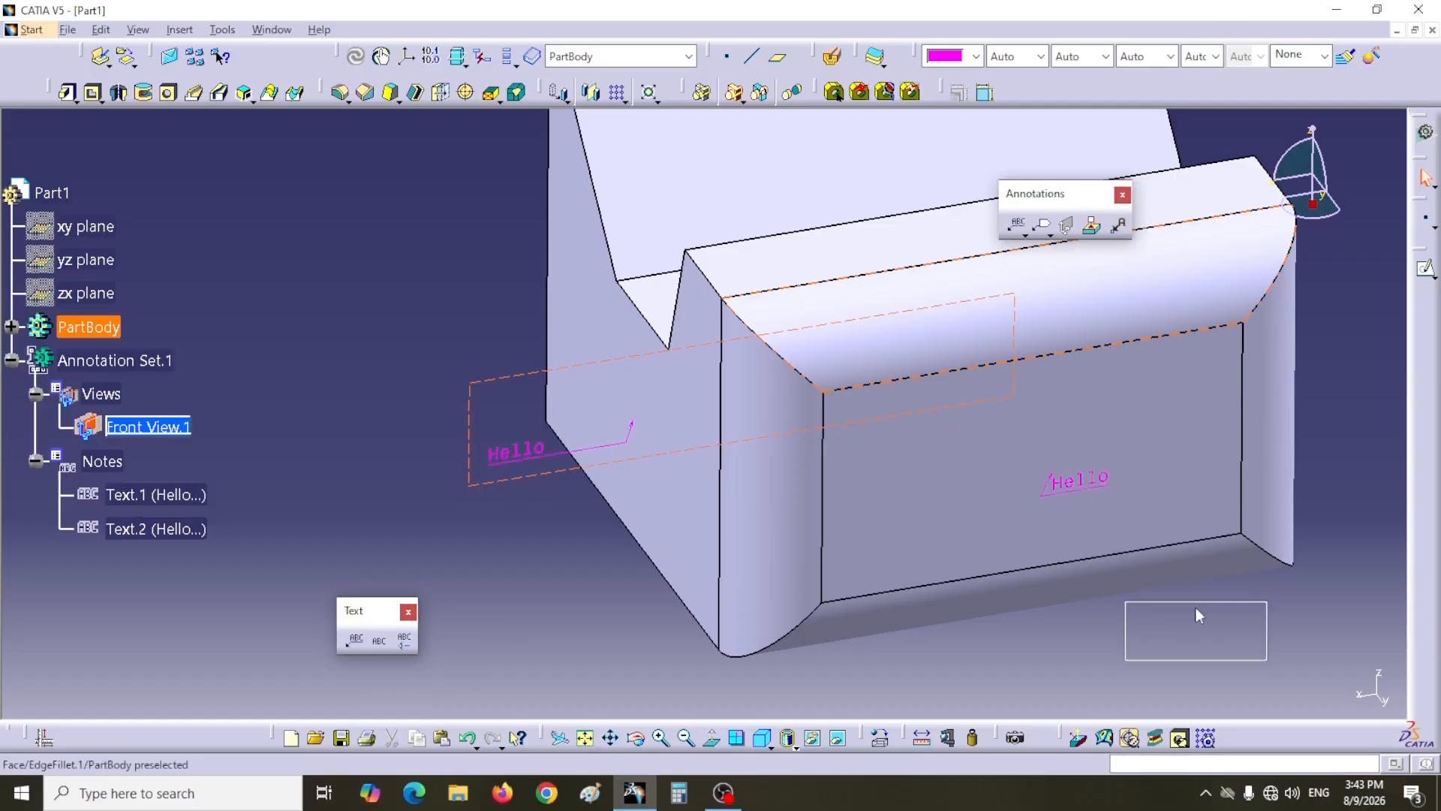
{"action": "left_click_drag", "start_coordinate": [533, 600], "coordinate": [533, 601]}
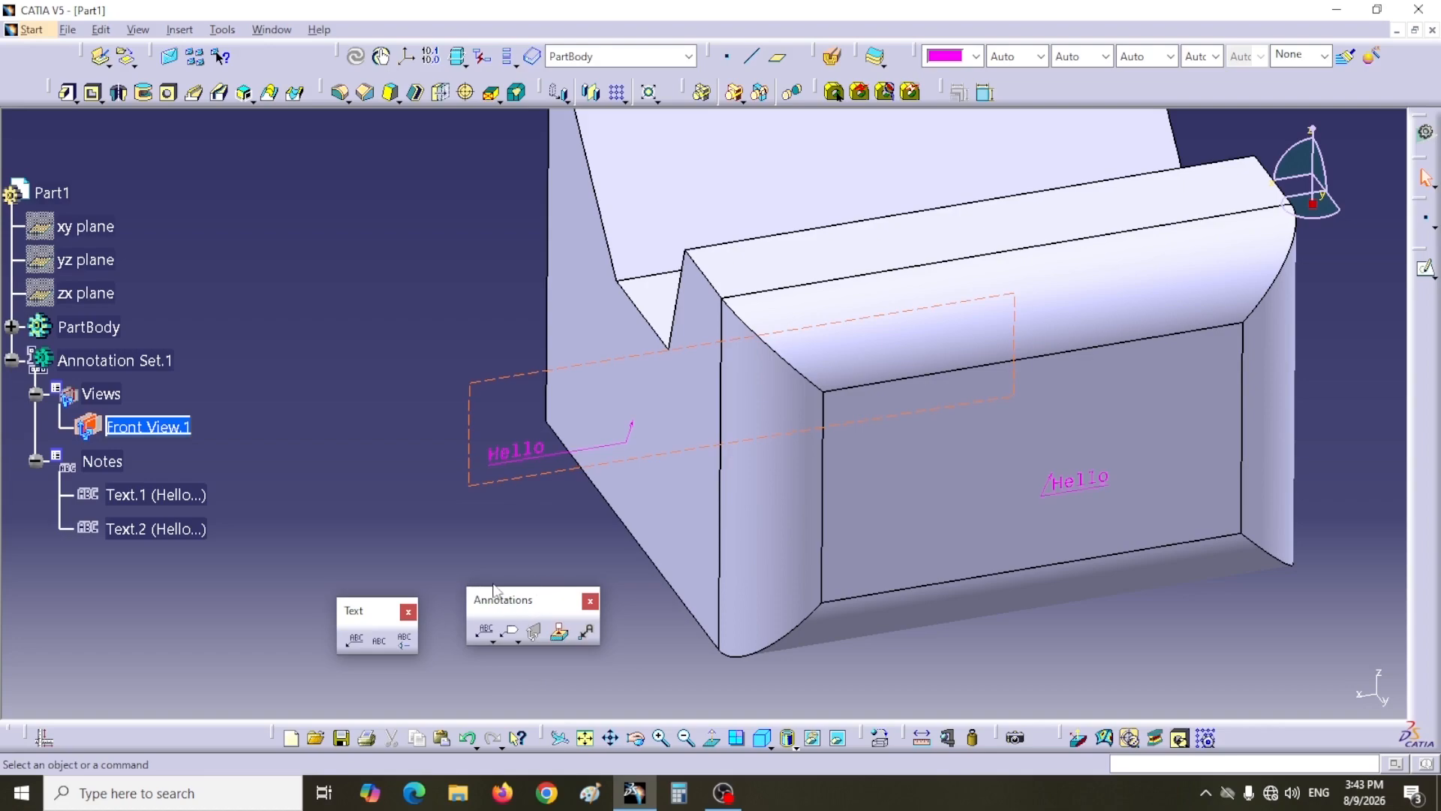
{"action": "left_click", "coordinate": [536, 636]}
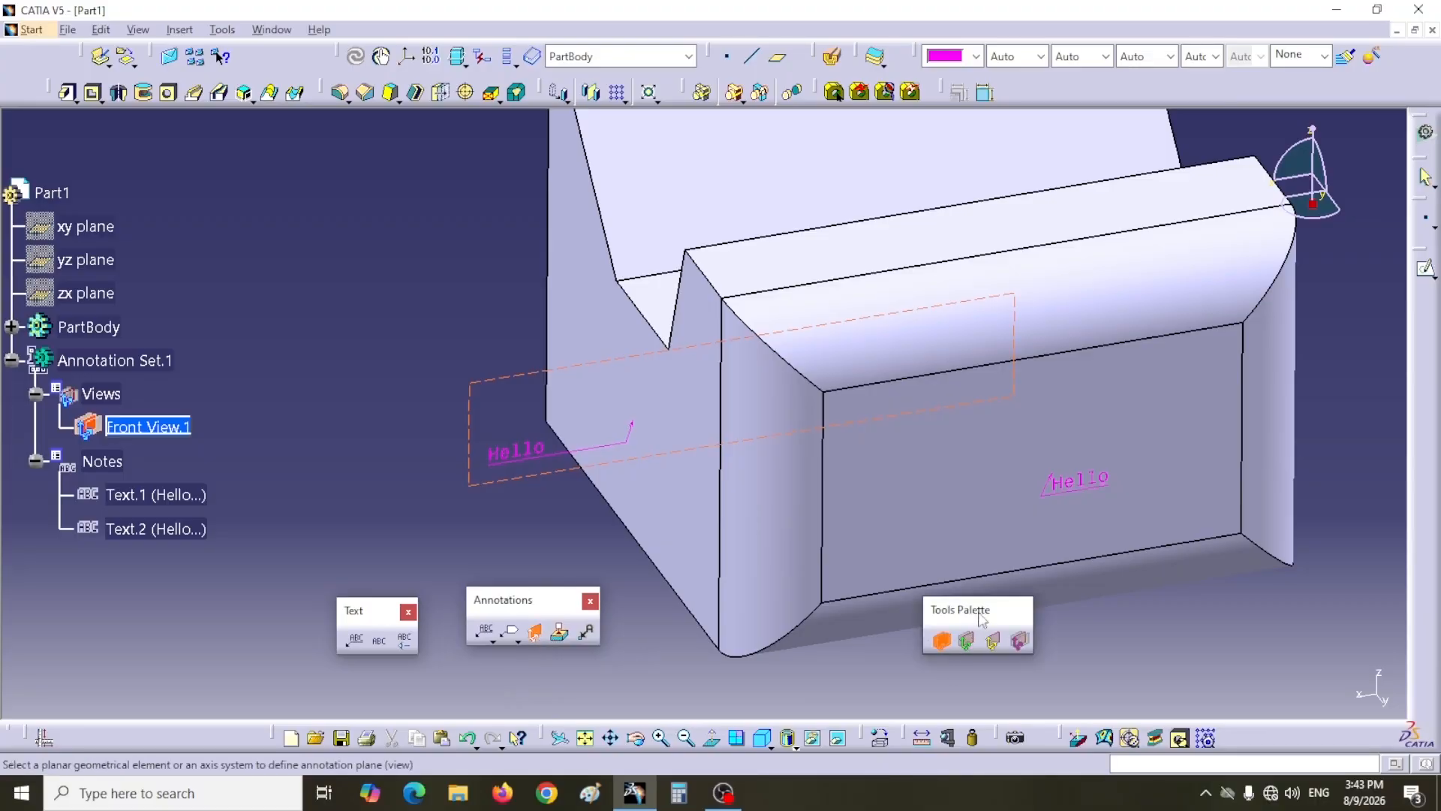
{"action": "mouse_move", "coordinate": [537, 659]}
{"action": "left_mouse_down"}
{"action": "mouse_move", "coordinate": [240, 657]}
{"action": "mouse_move", "coordinate": [196, 637]}
{"action": "left_mouse_up"}
{"action": "mouse_move", "coordinate": [533, 600]}
{"action": "left_mouse_down"}
{"action": "mouse_move", "coordinate": [1413, 475]}
{"action": "mouse_move", "coordinate": [1176, 397]}
{"action": "mouse_move", "coordinate": [1203, 129]}
{"action": "left_mouse_up"}
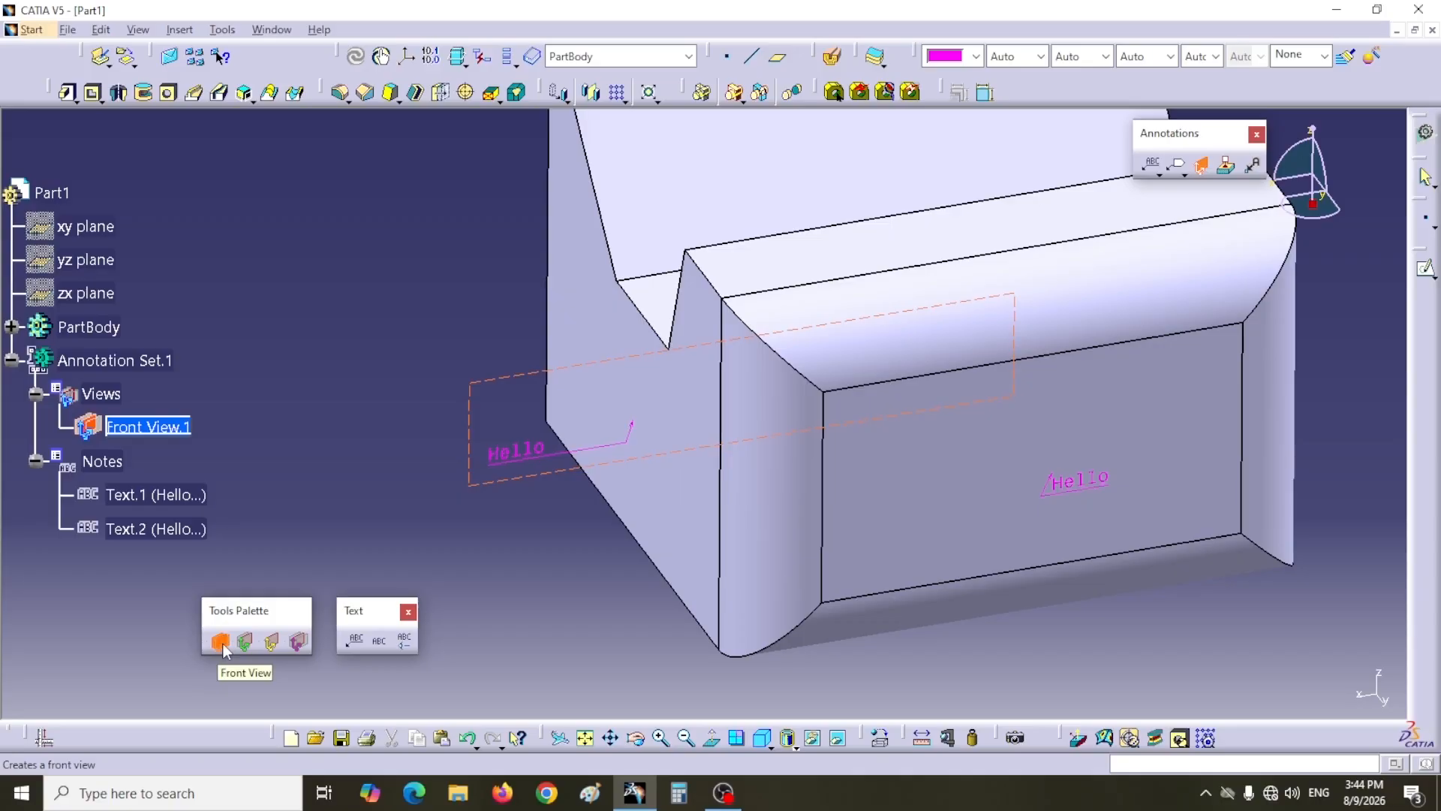
{"action": "left_click", "coordinate": [679, 505]}
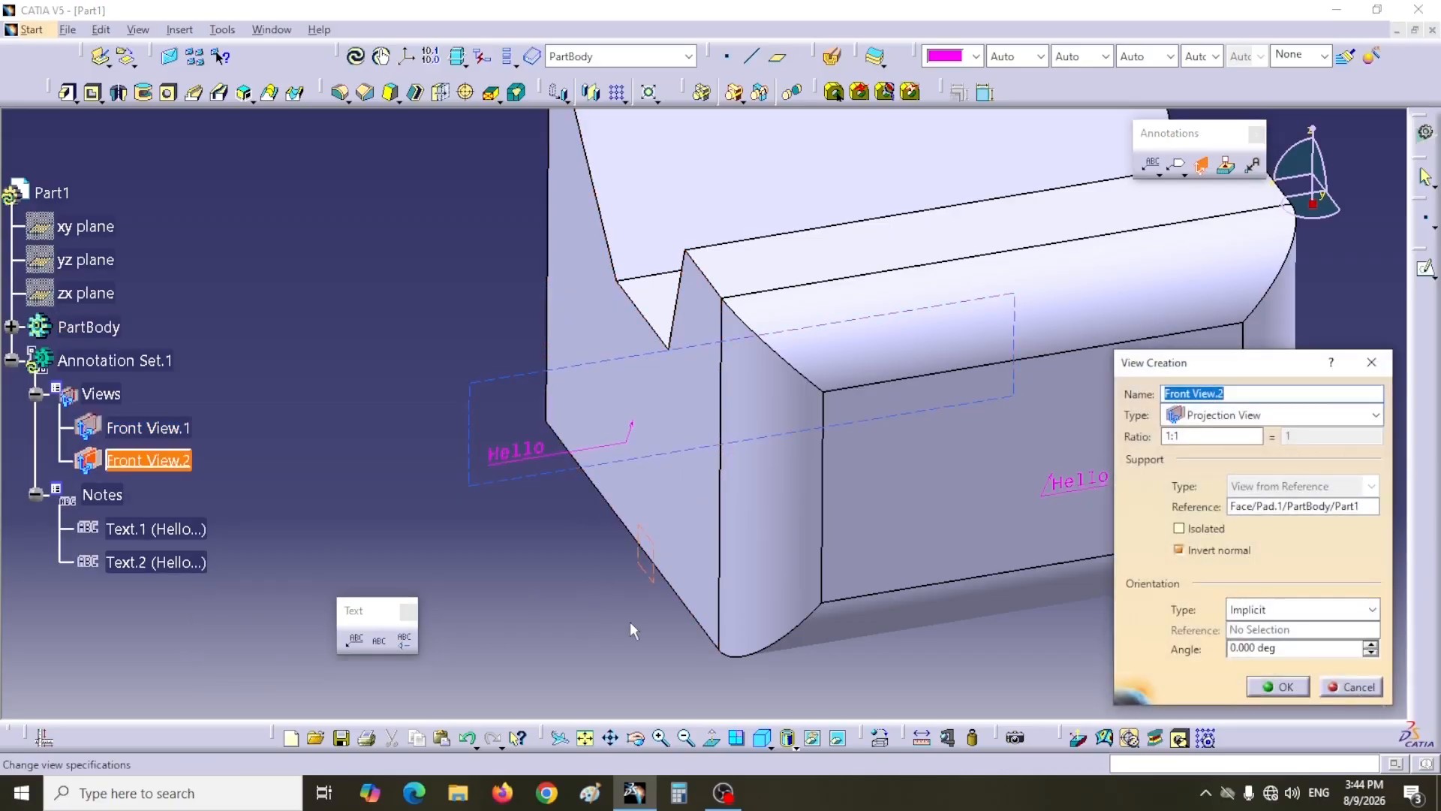
{"action": "middle_click_drag", "start_coordinate": [636, 619], "coordinate": [702, 601]}
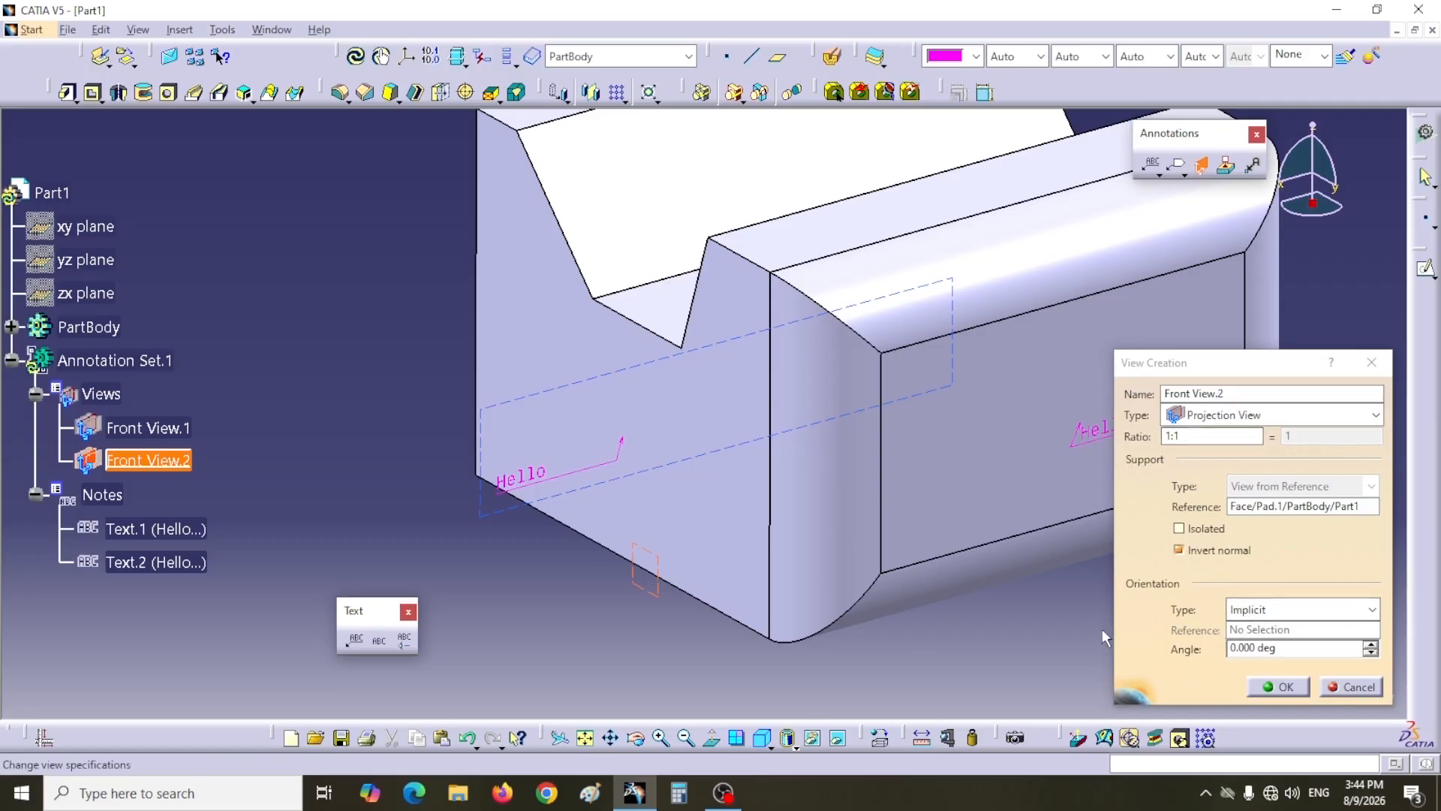
{"action": "left_click", "coordinate": [1276, 686]}
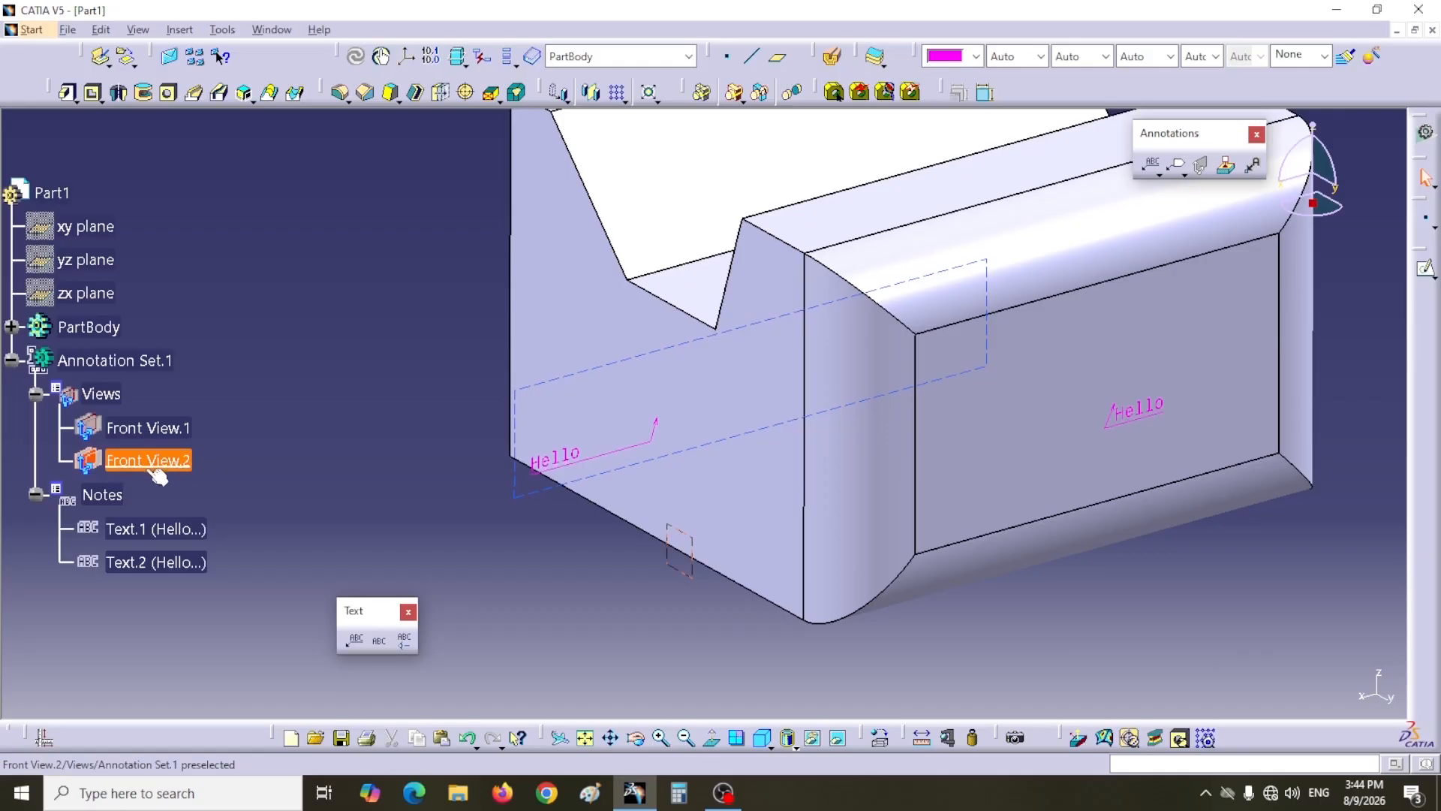
Step: Add a plain text Hello on the recessed front face in Front View.2
{"action": "left_click", "coordinate": [157, 469]}
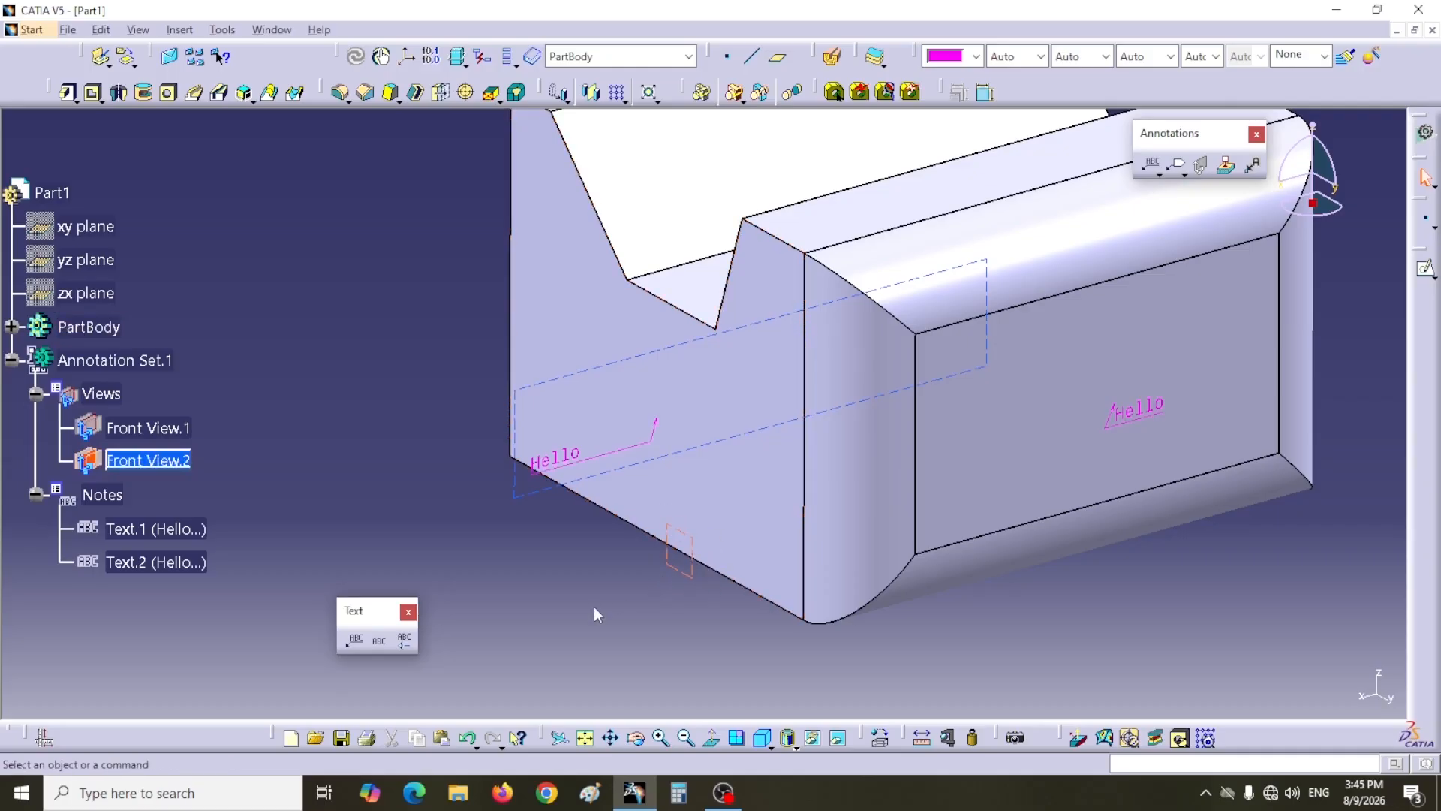
{"action": "left_click", "coordinate": [379, 640]}
{"action": "left_click", "coordinate": [1049, 473]}
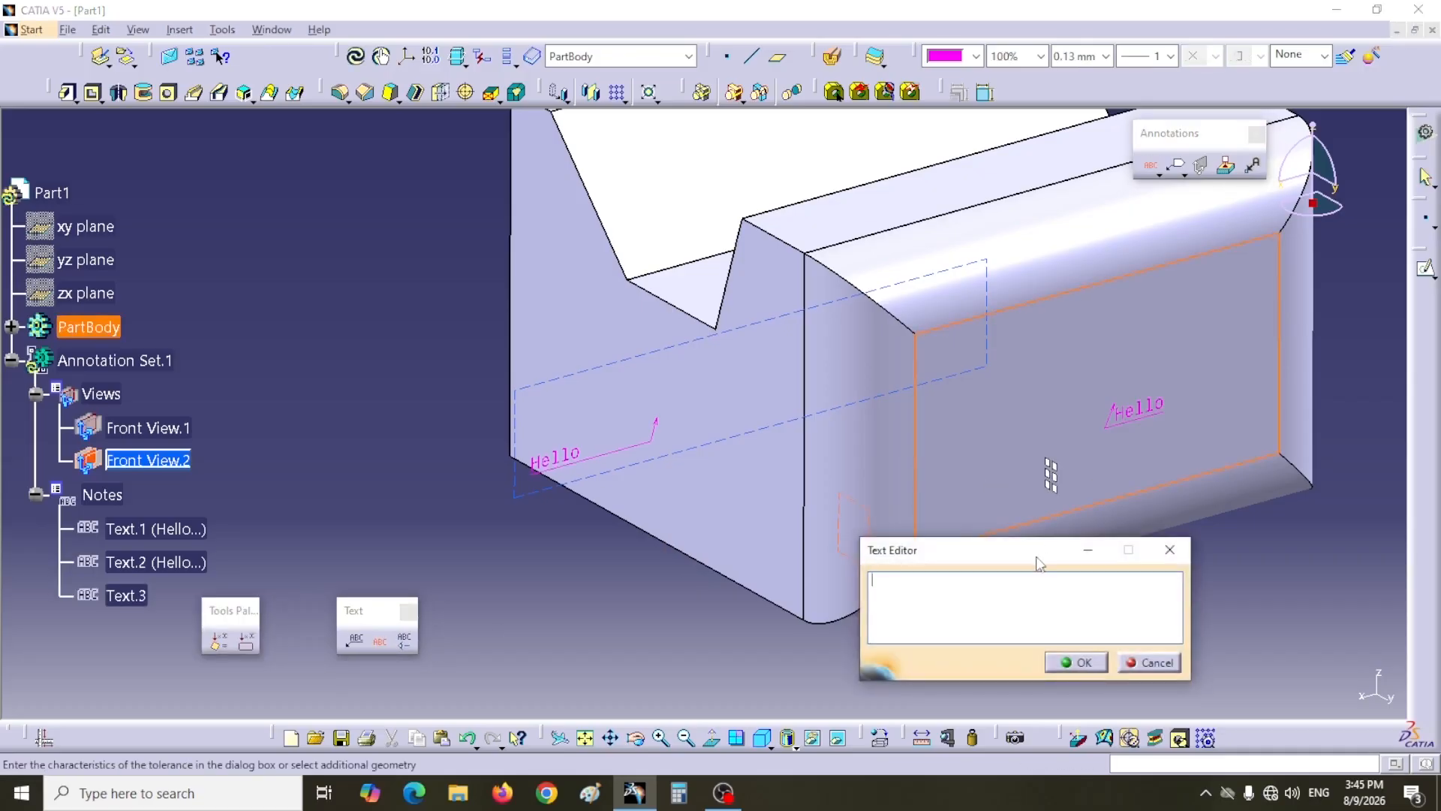
{"action": "type", "text": "Hello"}
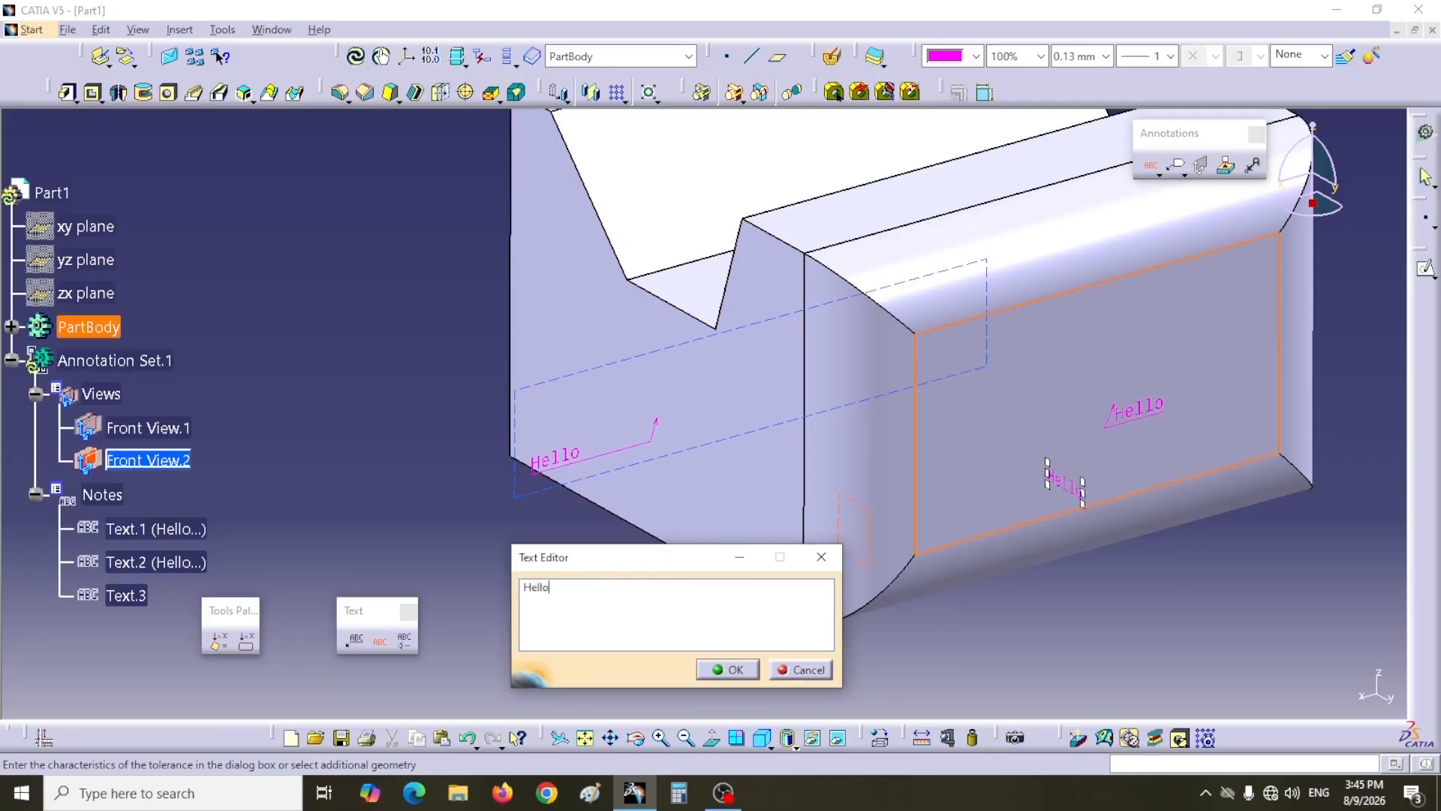
{"action": "left_click", "coordinate": [727, 669]}
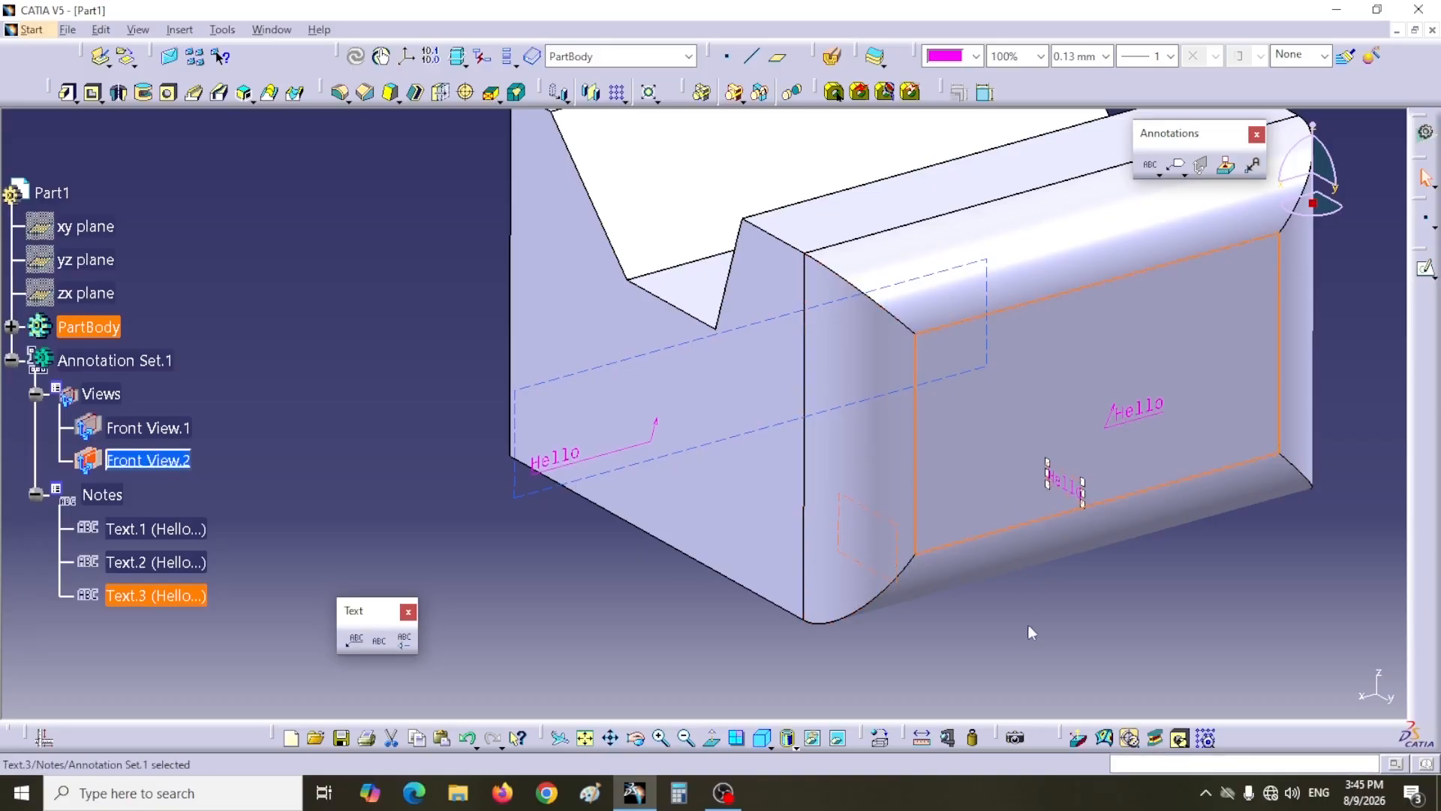
Step: Open the properties of Text.1 and apply a cyan line color to it
{"action": "left_click", "coordinate": [153, 461]}
{"action": "left_click", "coordinate": [143, 534]}
{"action": "right_click", "coordinate": [143, 535]}
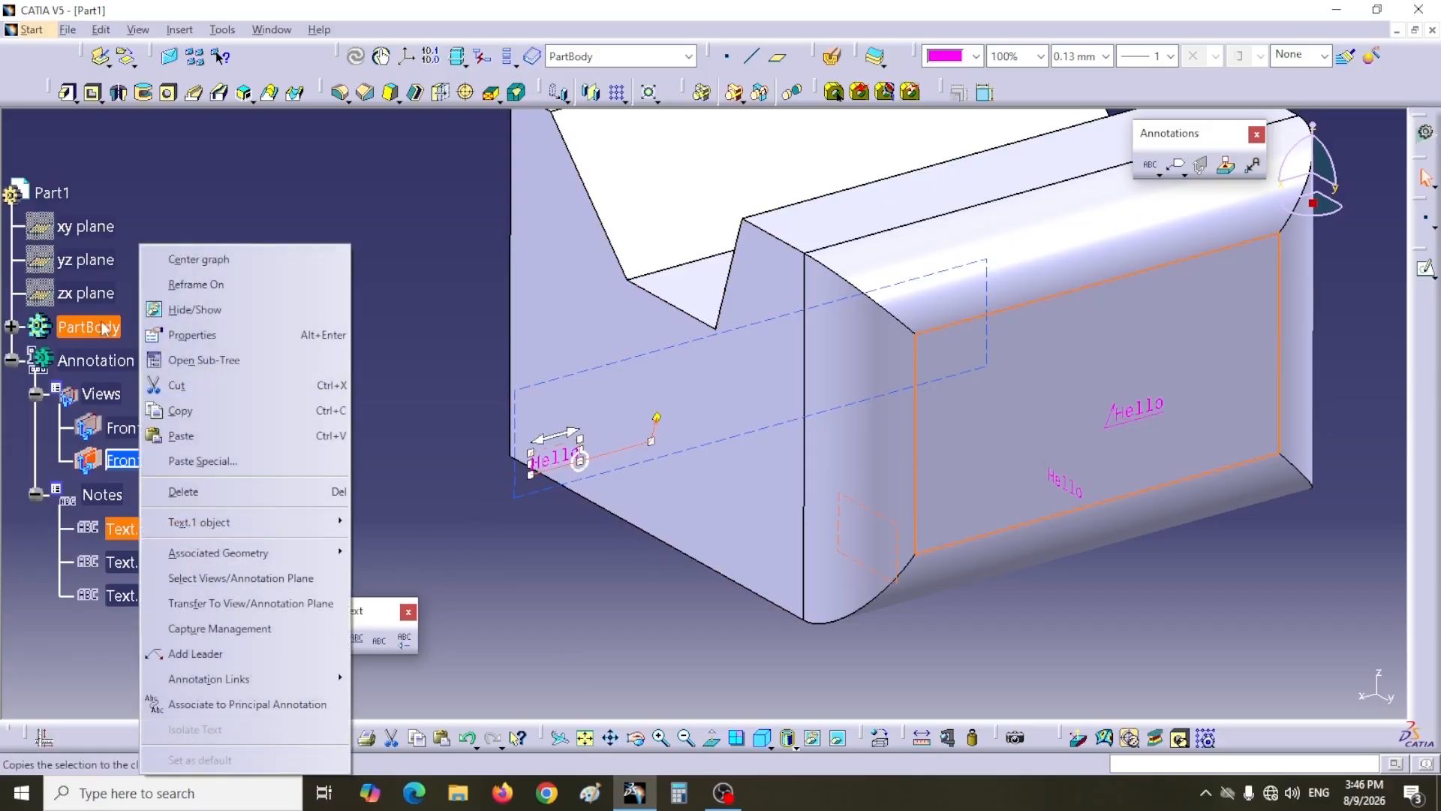
{"action": "left_click", "coordinate": [192, 335]}
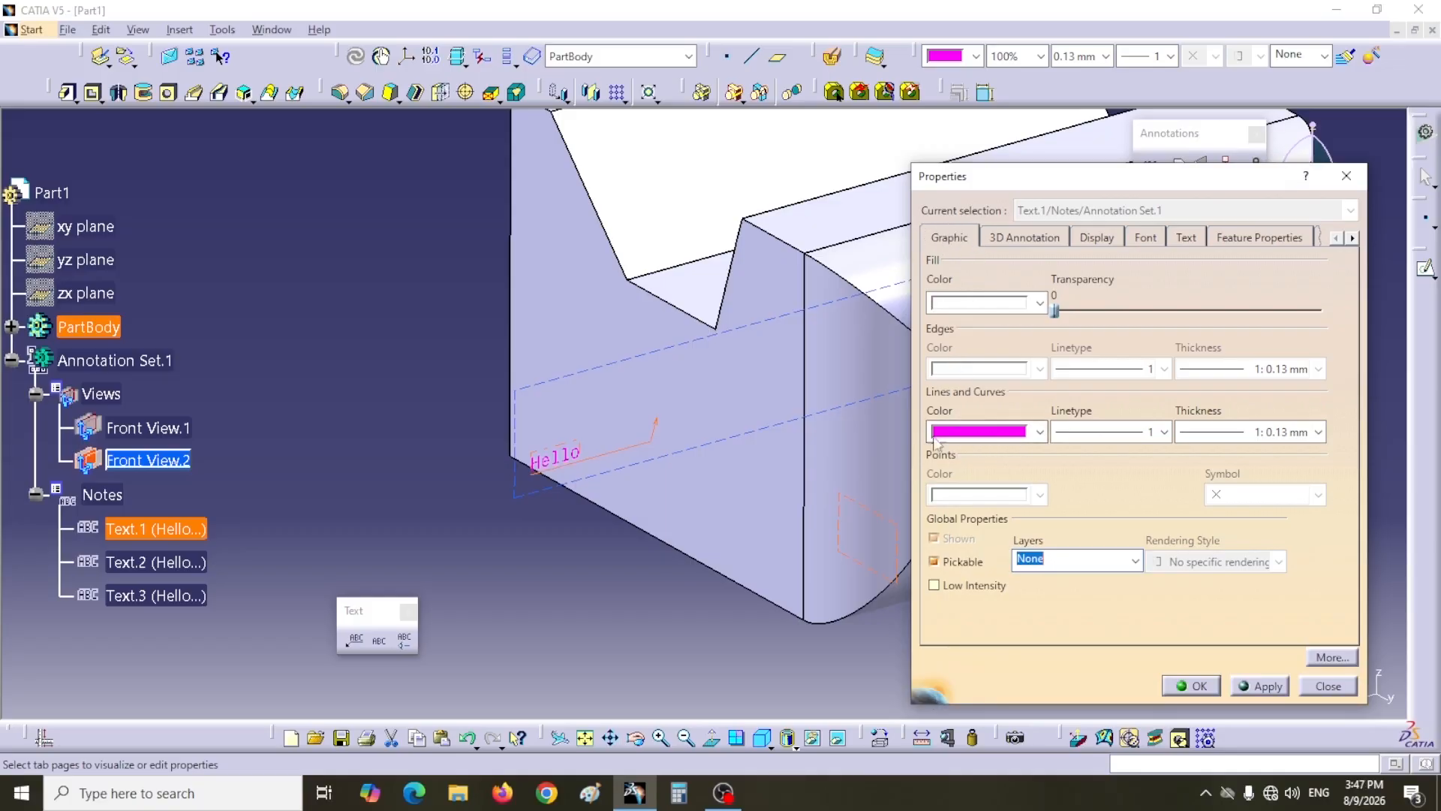
{"action": "left_click", "coordinate": [1041, 436]}
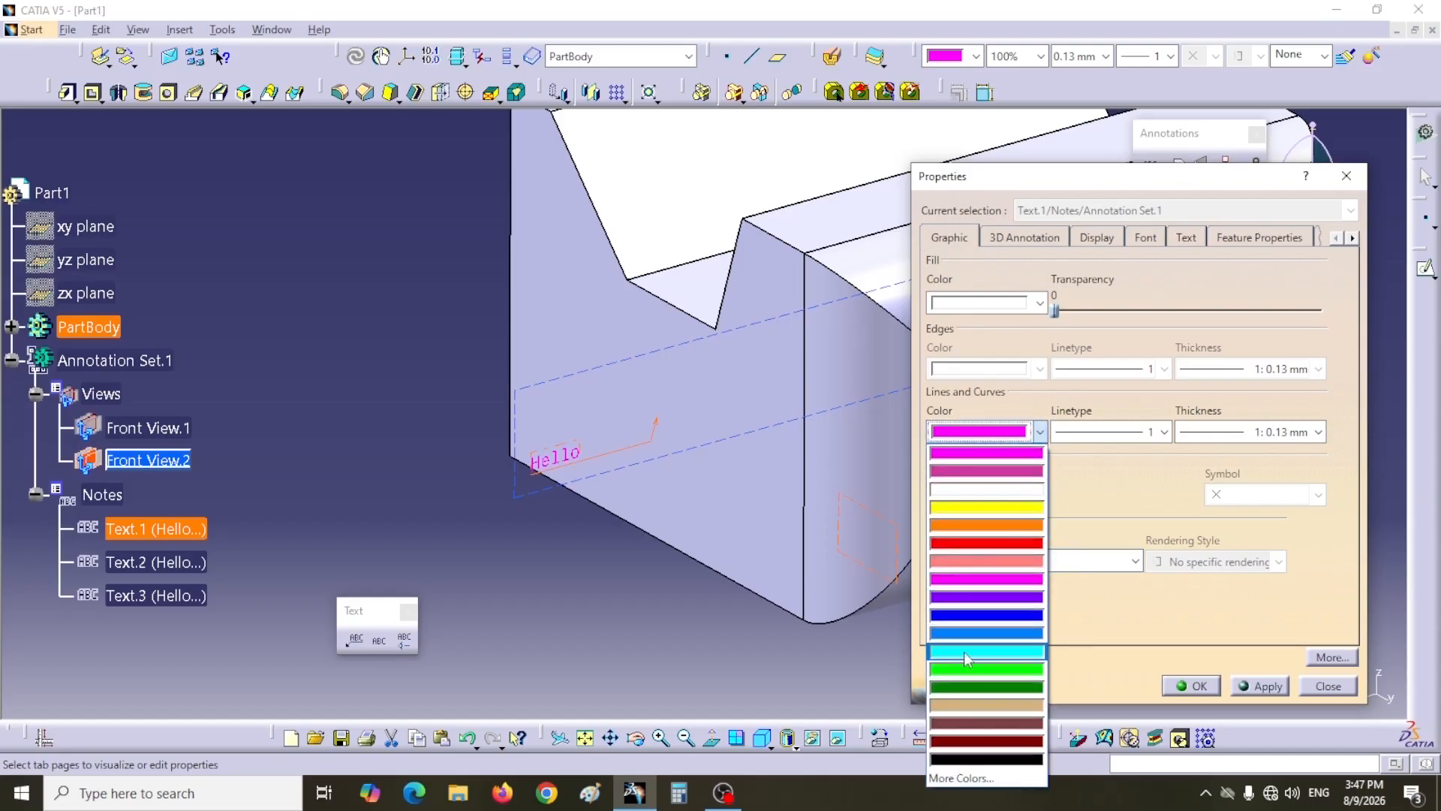
{"action": "left_click", "coordinate": [964, 654]}
{"action": "left_click", "coordinate": [1259, 686]}
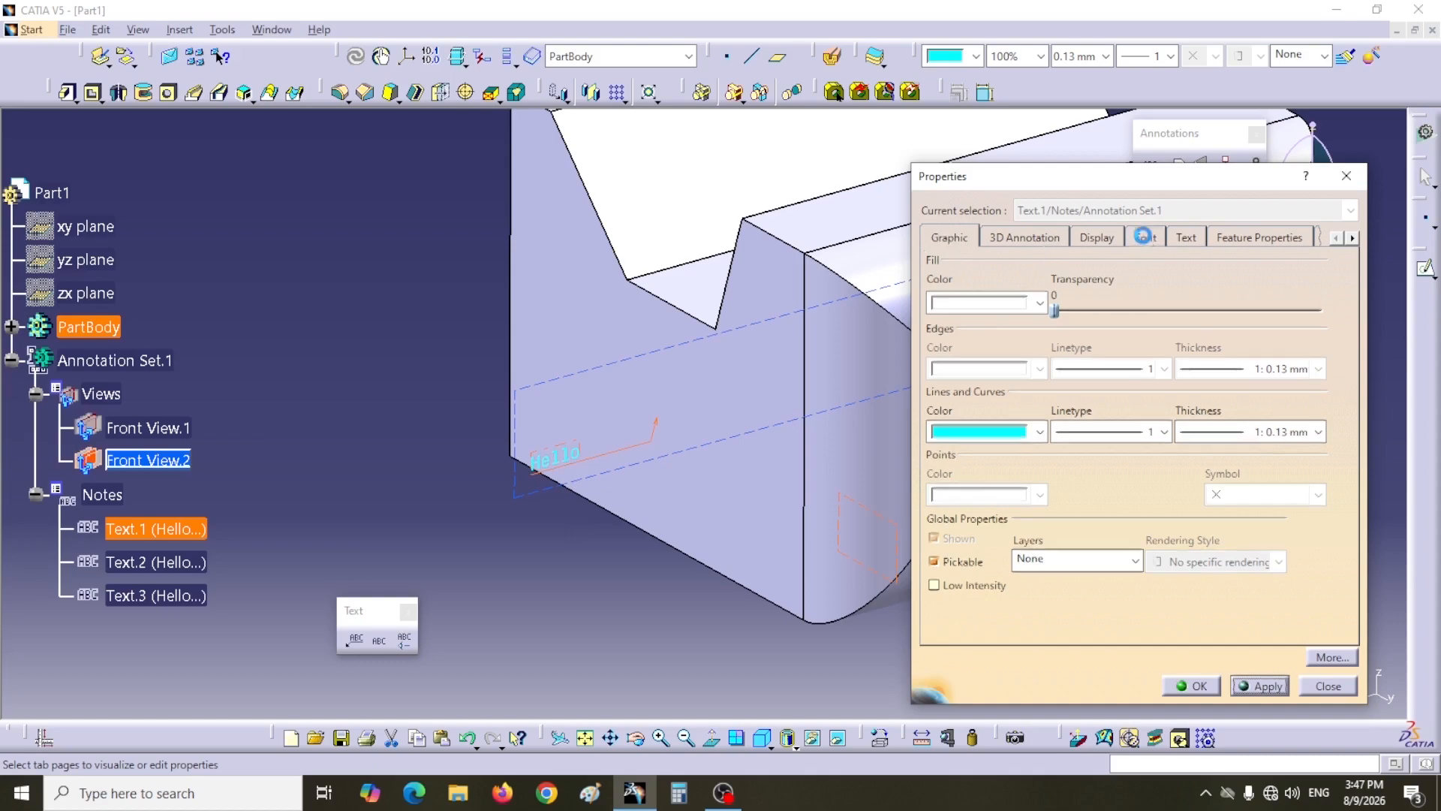
Step: Set Text.1's font style to Bold and size to 7.000 mm, and apply
{"action": "left_click", "coordinate": [1145, 238]}
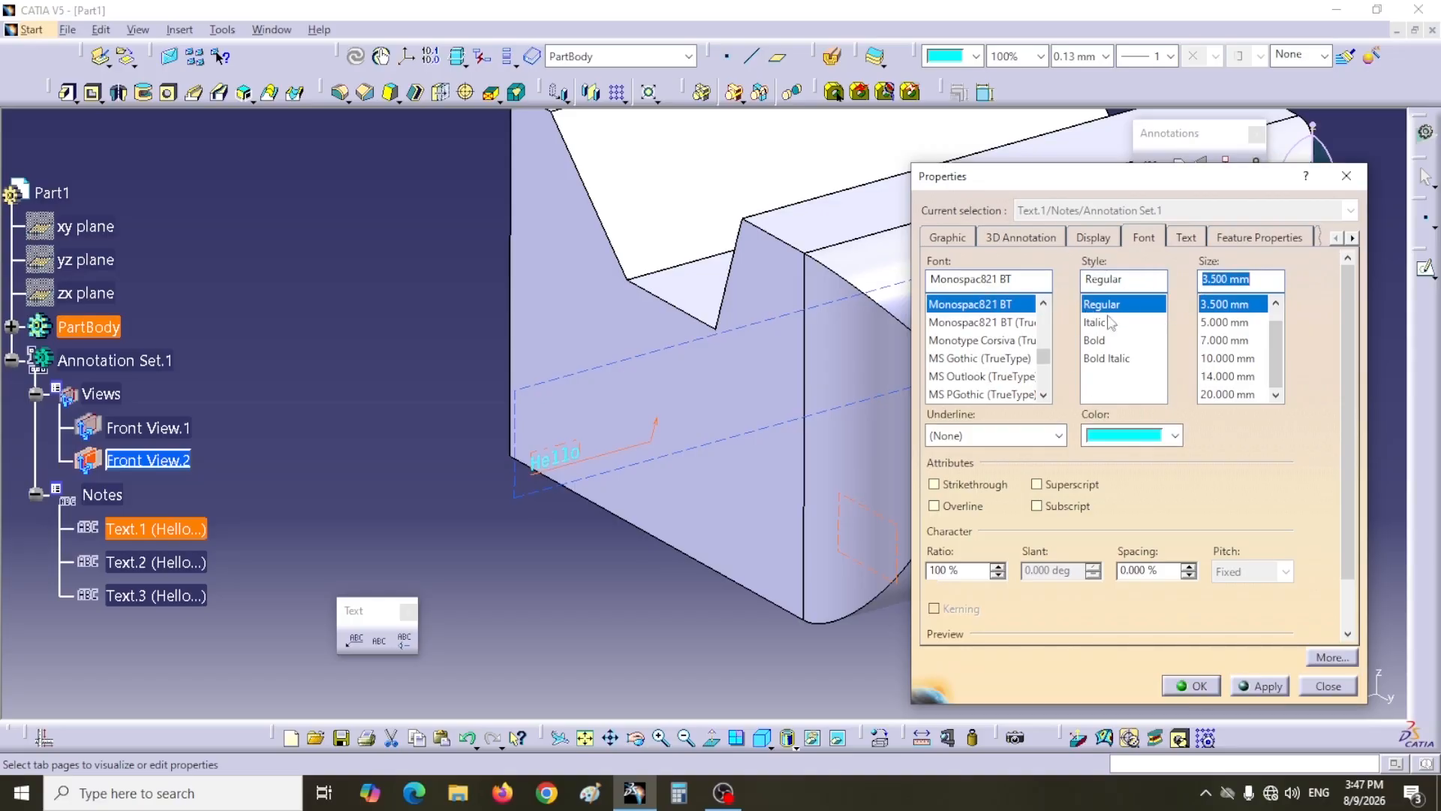
{"action": "left_click", "coordinate": [1099, 341]}
{"action": "left_click", "coordinate": [1219, 342]}
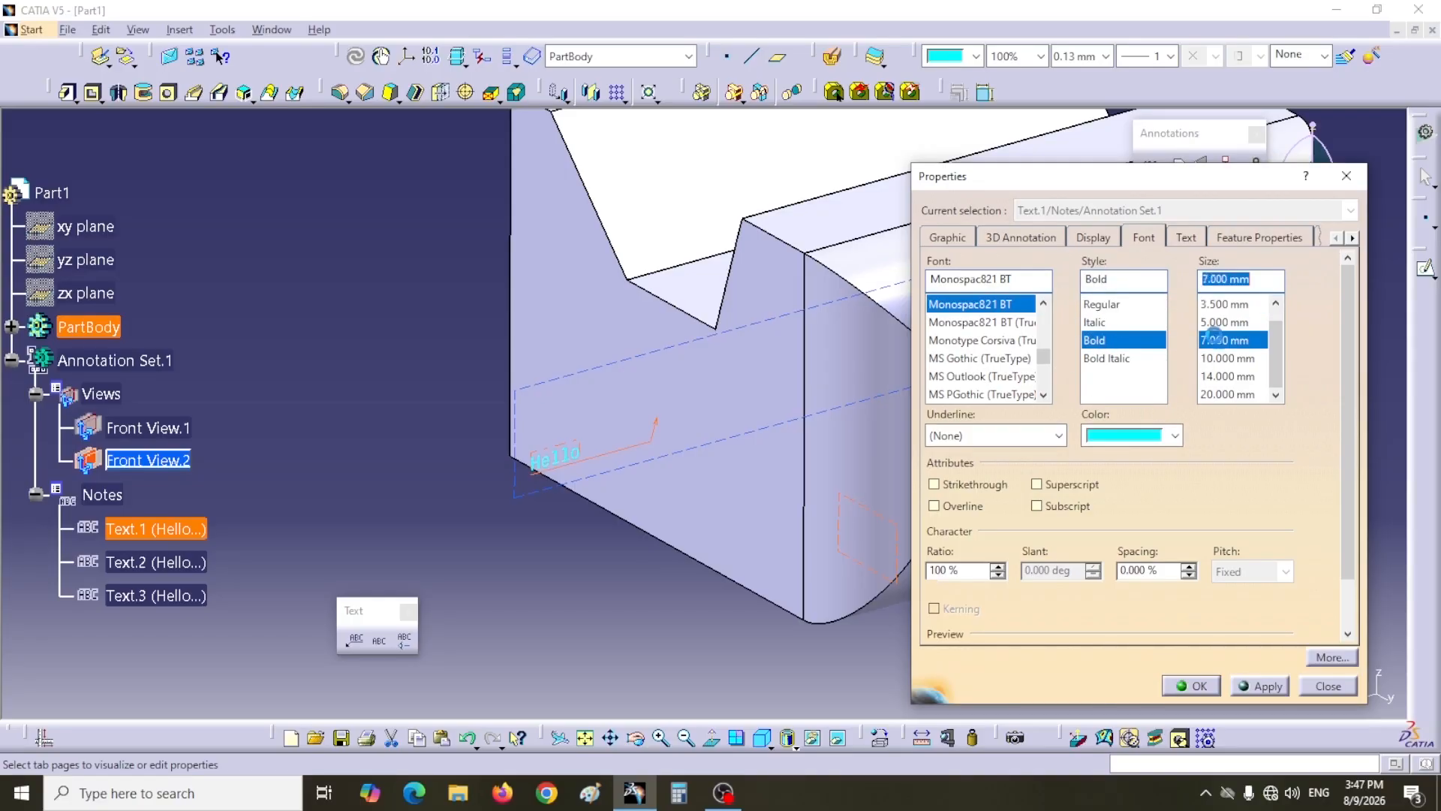
{"action": "left_click", "coordinate": [1262, 677]}
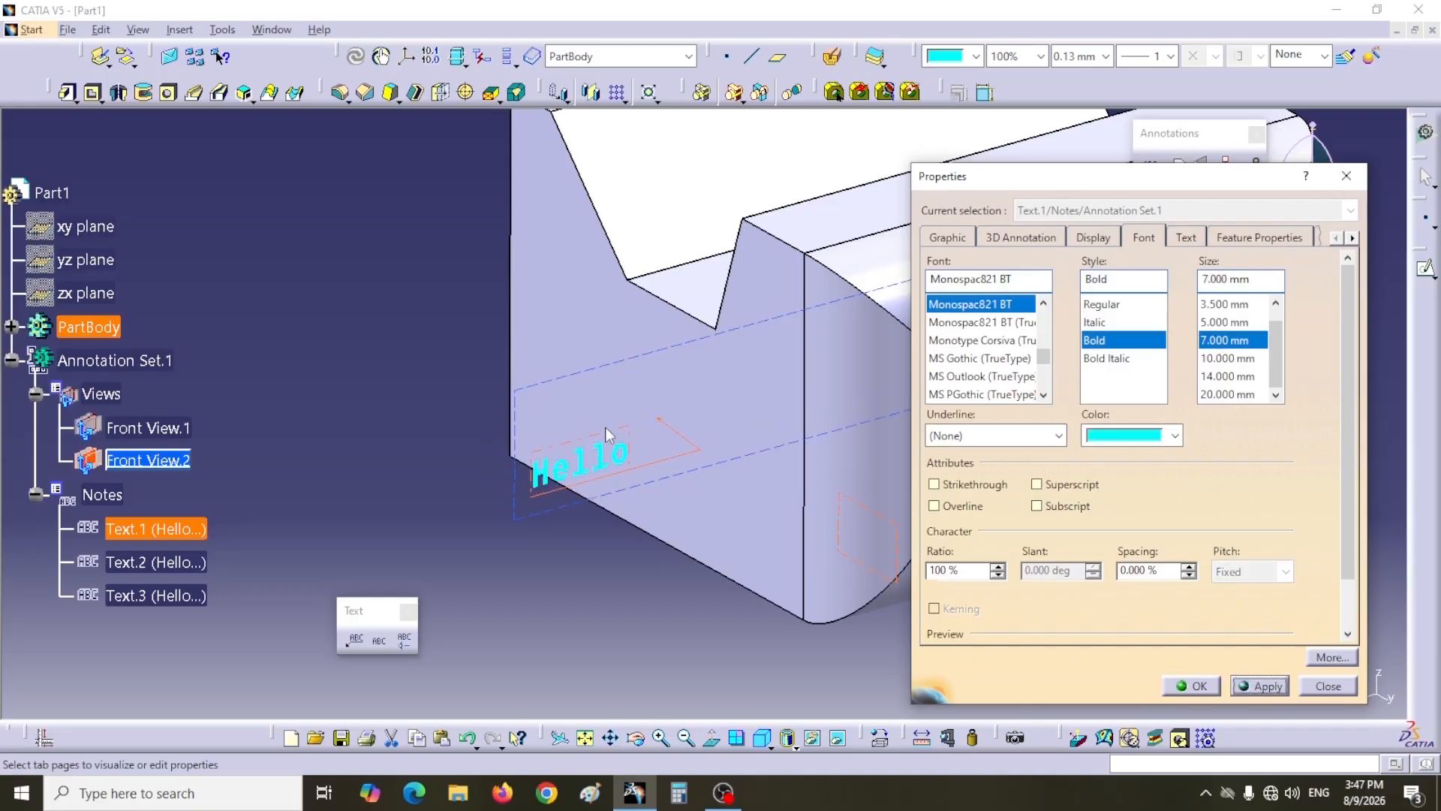
Step: Set Text.1's orientation to Vertical and apply
{"action": "left_click", "coordinate": [1184, 237]}
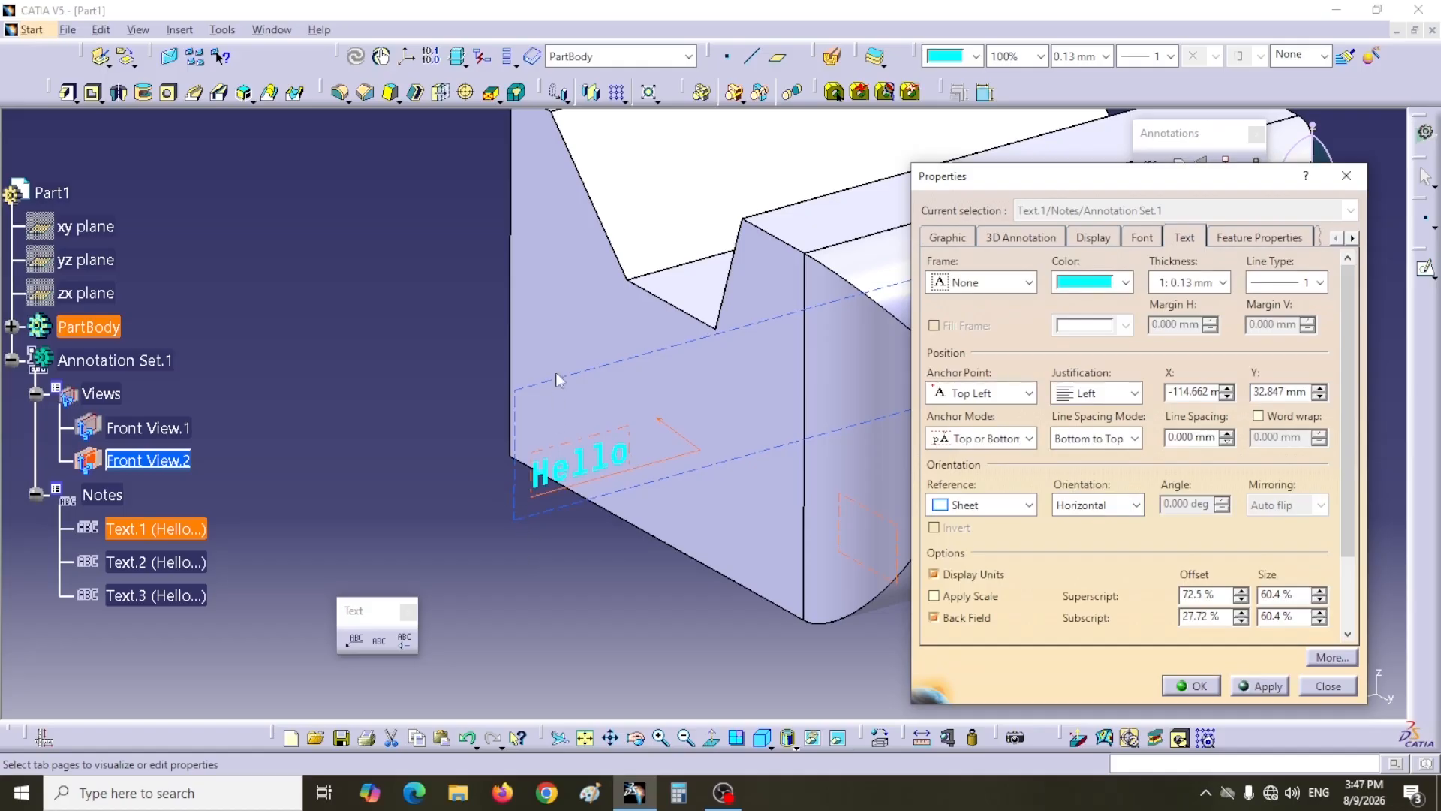
{"action": "left_click", "coordinate": [1136, 504]}
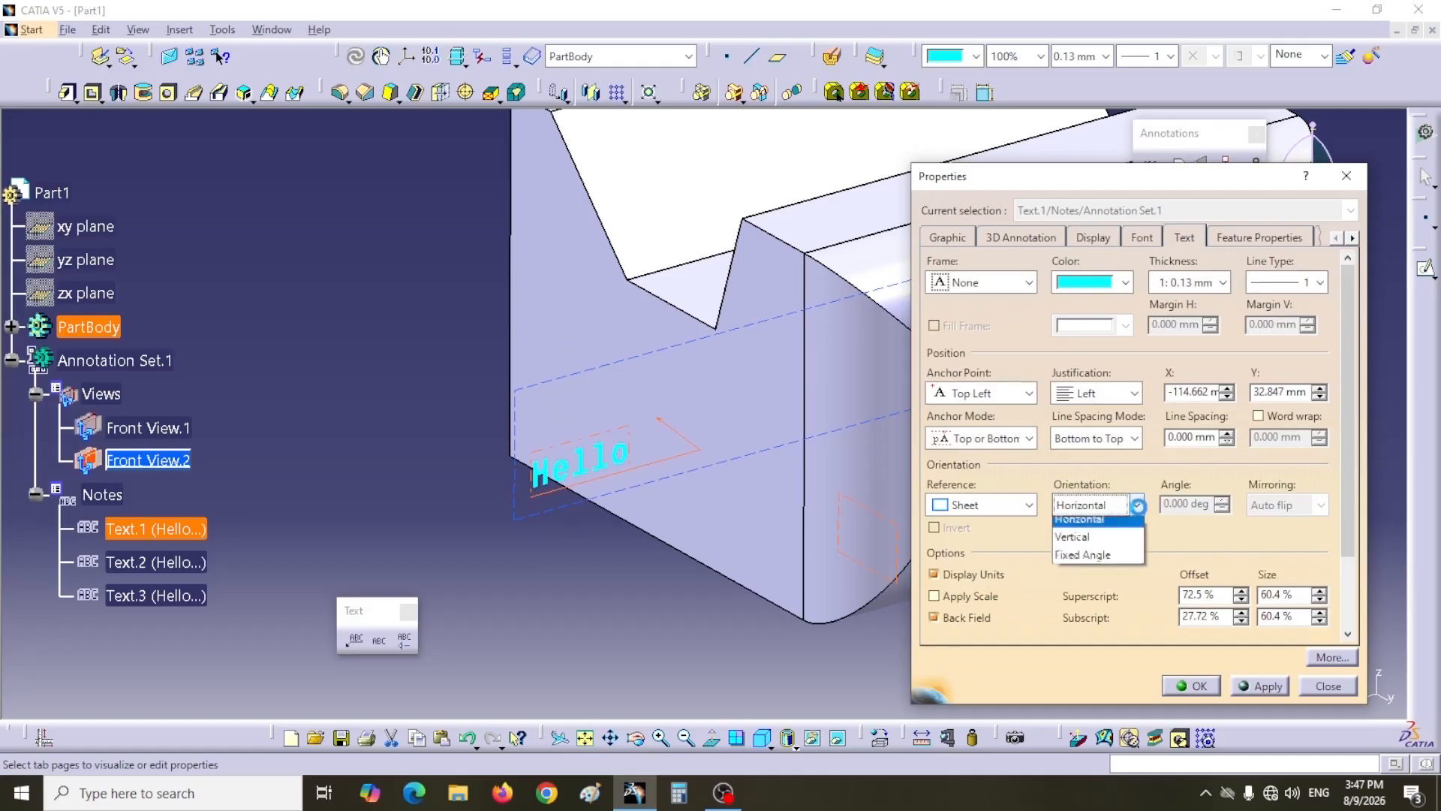
{"action": "left_click", "coordinate": [1088, 536]}
{"action": "left_click", "coordinate": [1261, 685]}
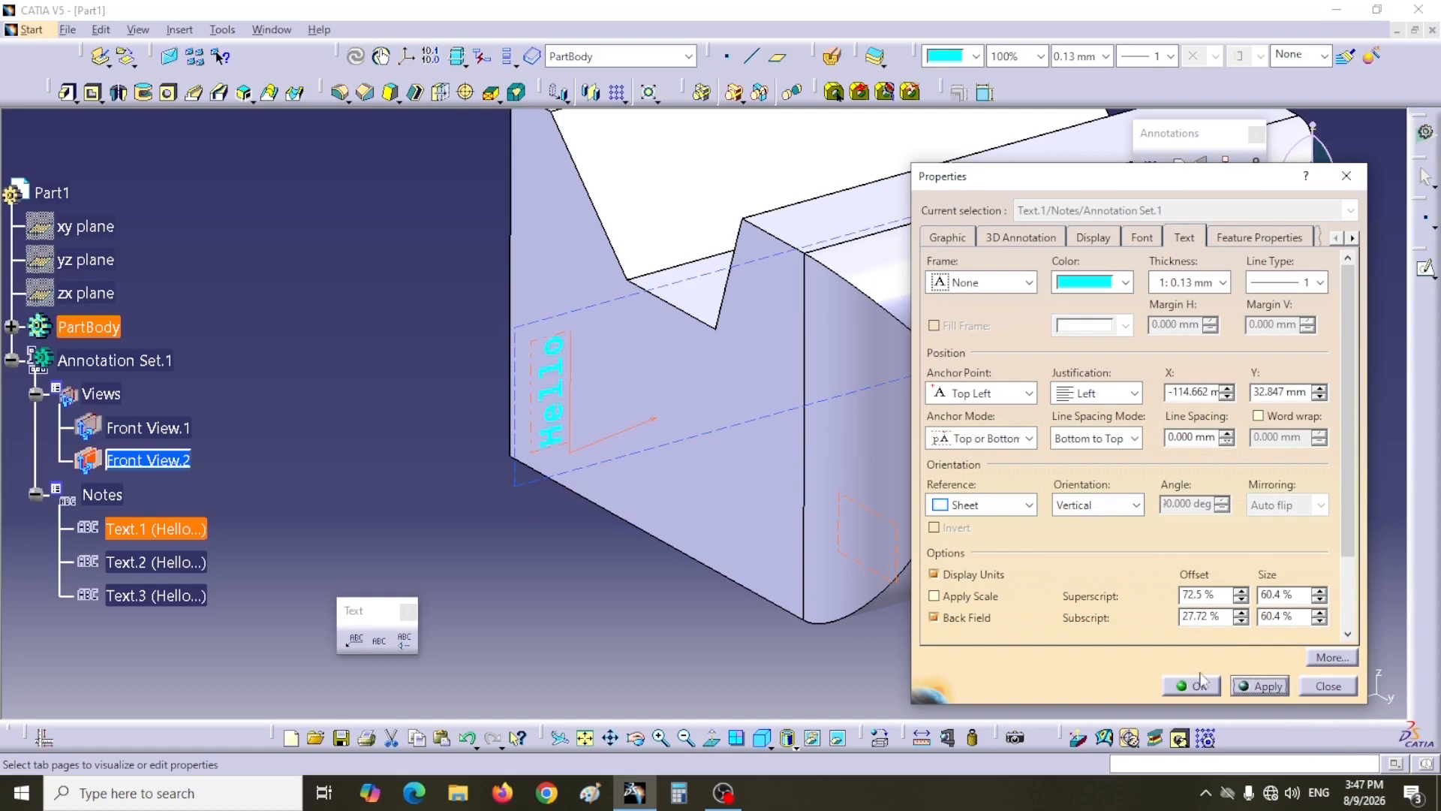
Step: Set Text.1's orientation back to Horizontal and confirm the properties
{"action": "left_click", "coordinate": [1136, 508]}
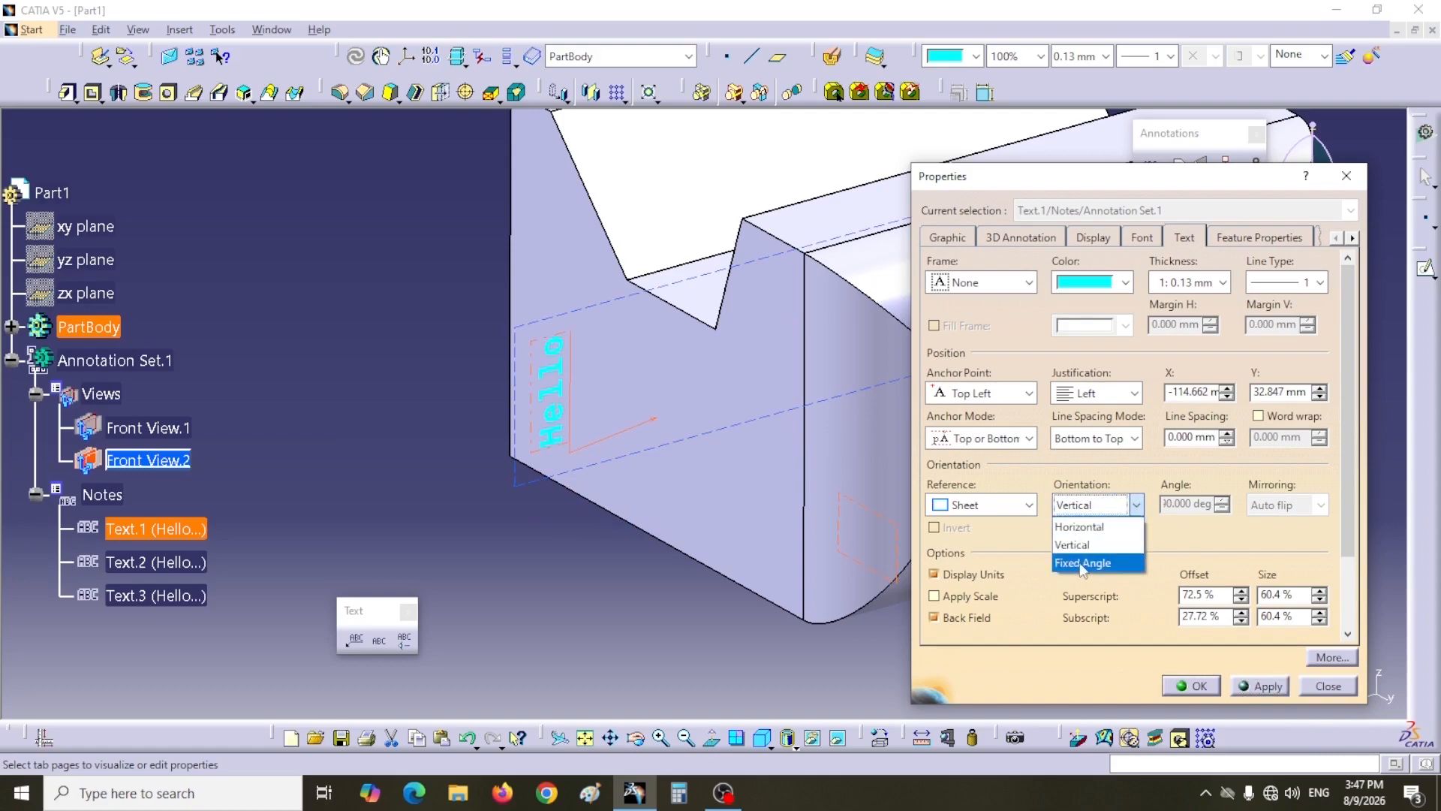
{"action": "left_click", "coordinate": [1081, 526]}
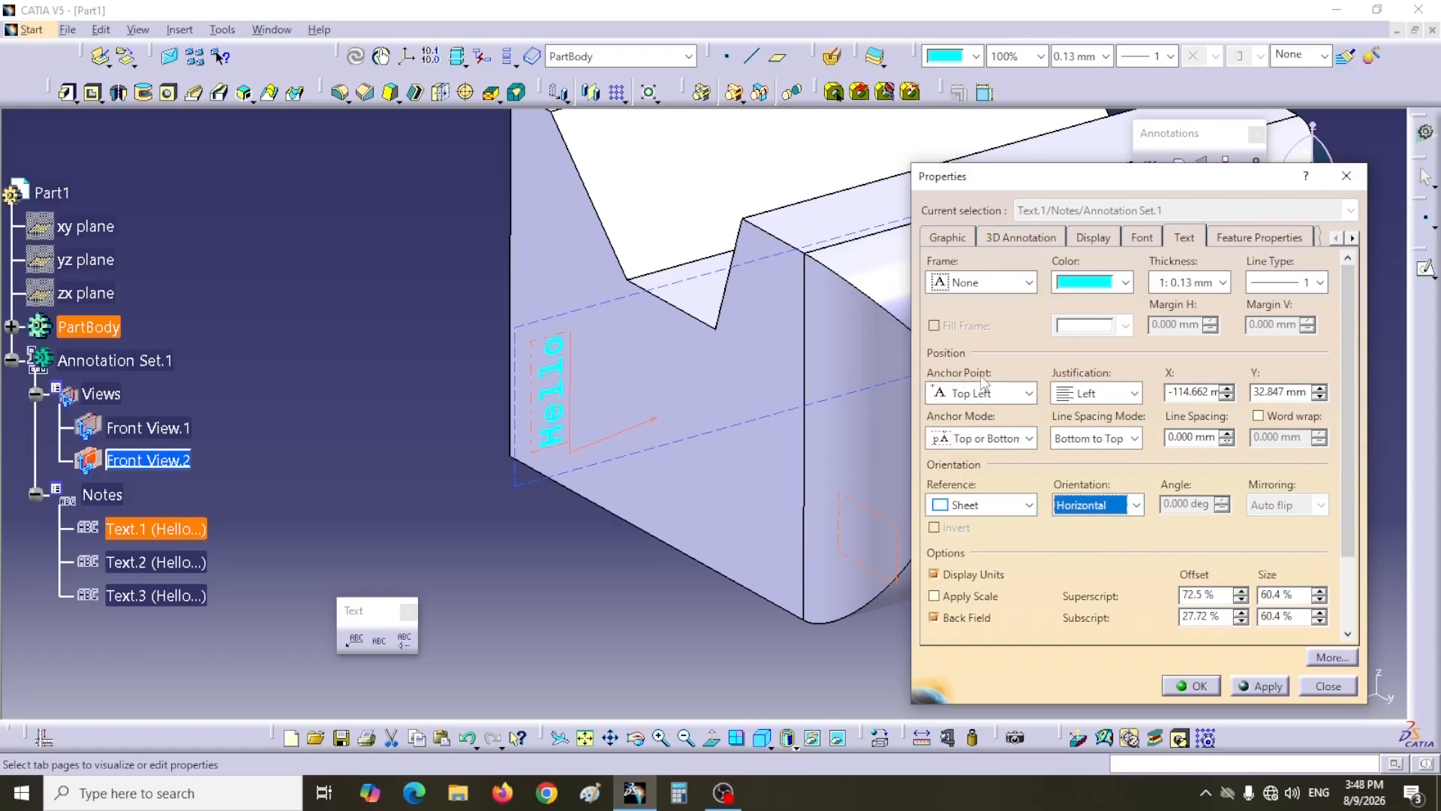
{"action": "left_click", "coordinate": [1028, 392]}
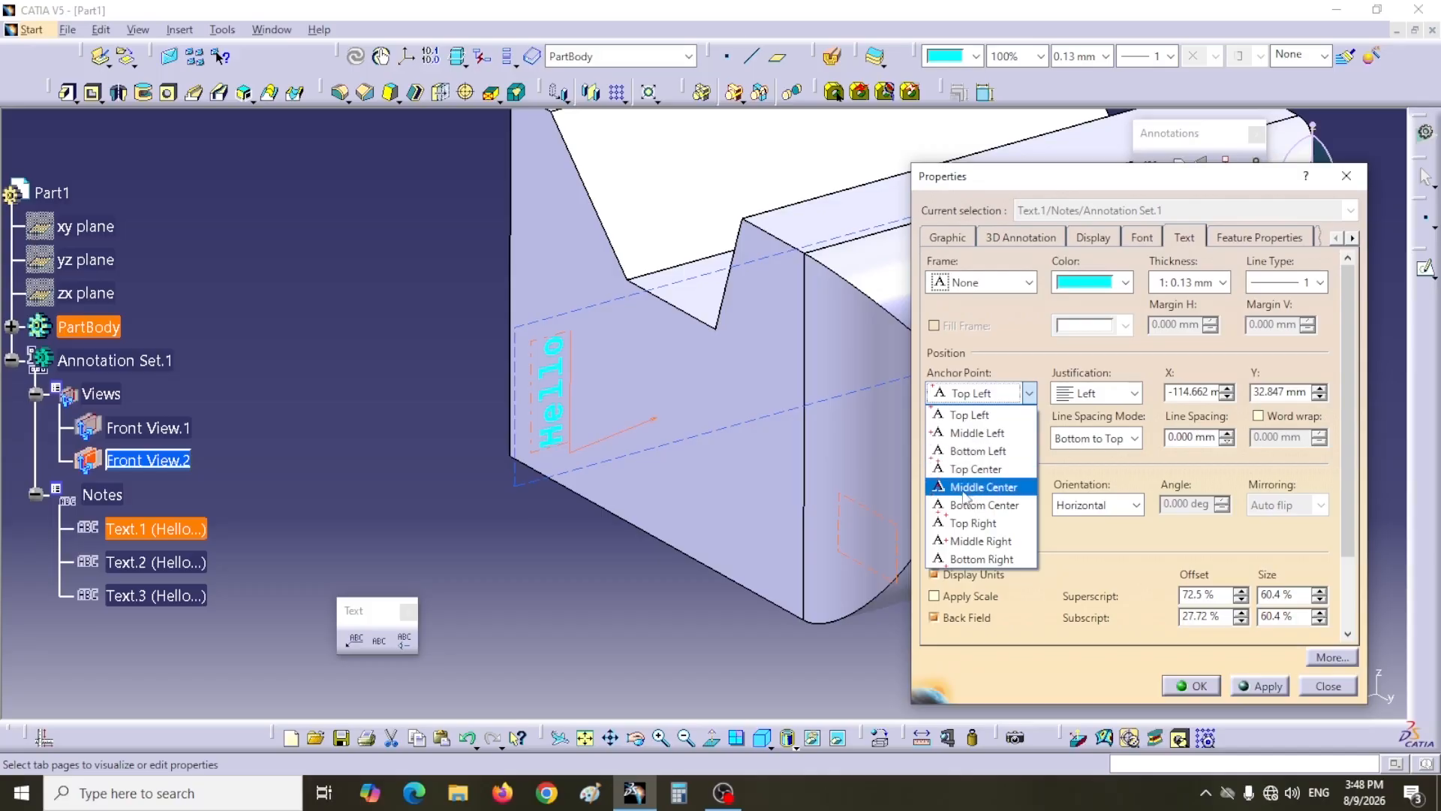
{"action": "left_click", "coordinate": [1013, 379]}
{"action": "left_click", "coordinate": [1192, 686]}
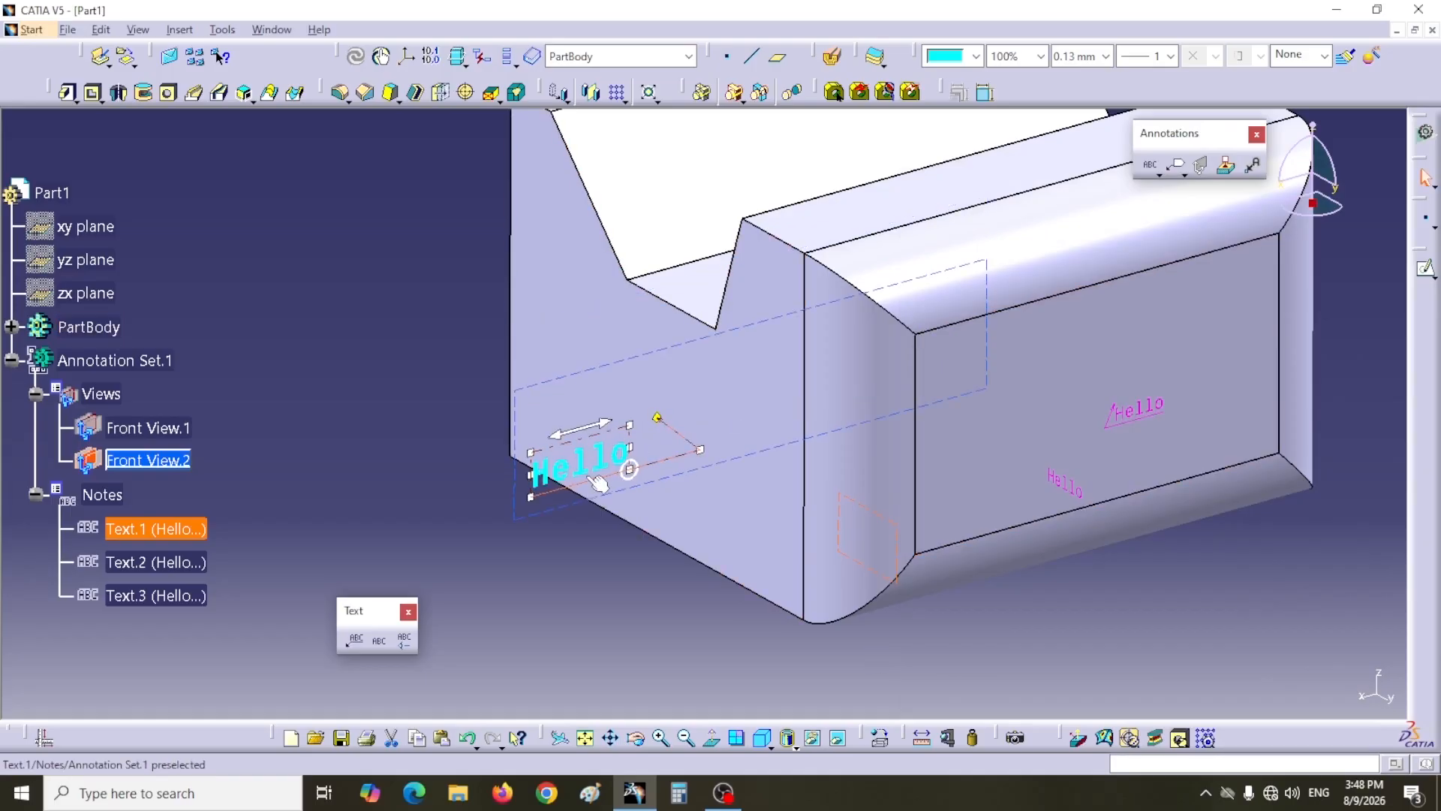
Step: Edit Text.1's definition so its text reads "Hello every body"
{"action": "right_click", "coordinate": [139, 534]}
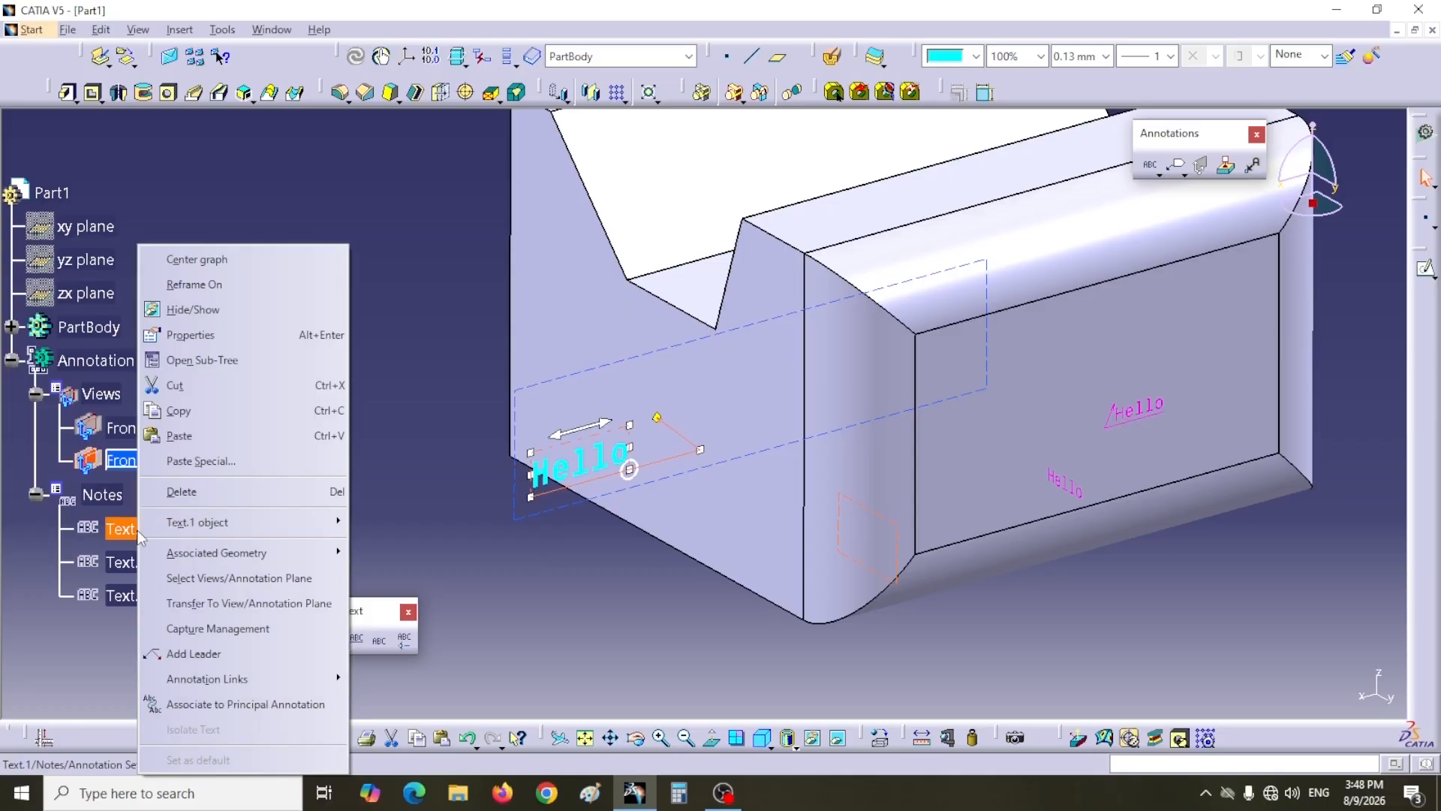
{"action": "mouse_move", "coordinate": [197, 527]}
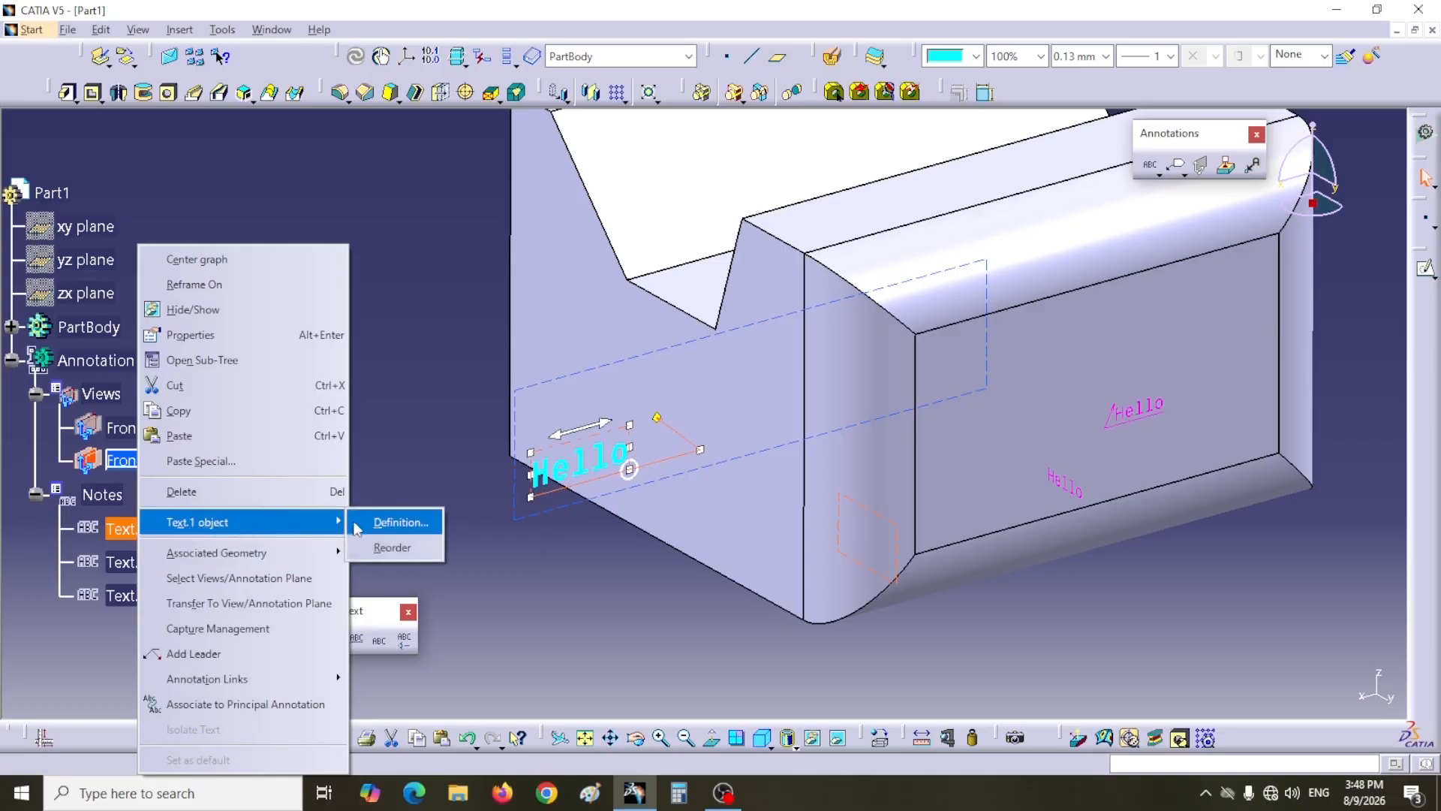
{"action": "left_click", "coordinate": [398, 522]}
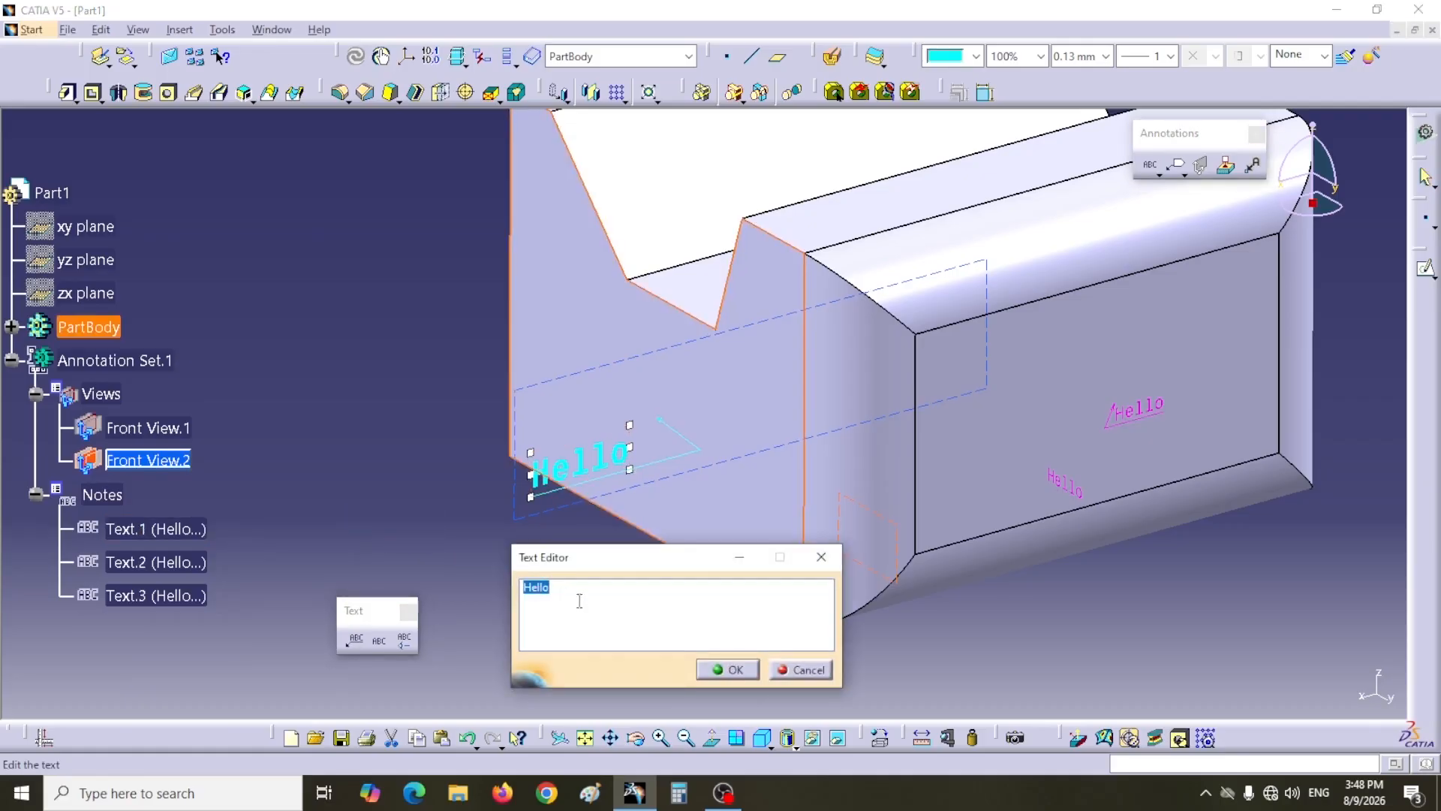
{"action": "left_click_drag", "start_coordinate": [634, 567], "coordinate": [649, 552]}
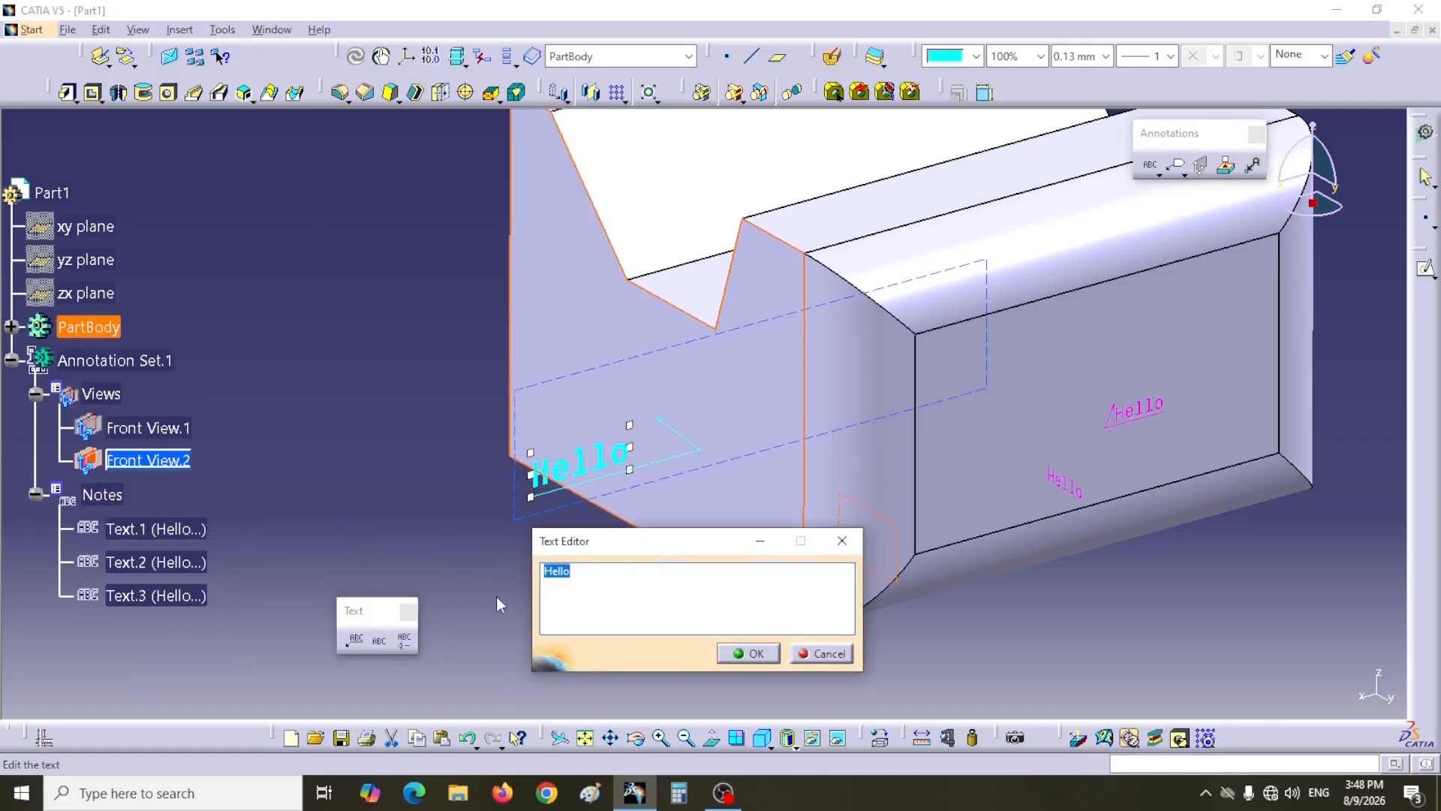
{"action": "left_click", "coordinate": [608, 583]}
{"action": "type", "text": "every bo"}
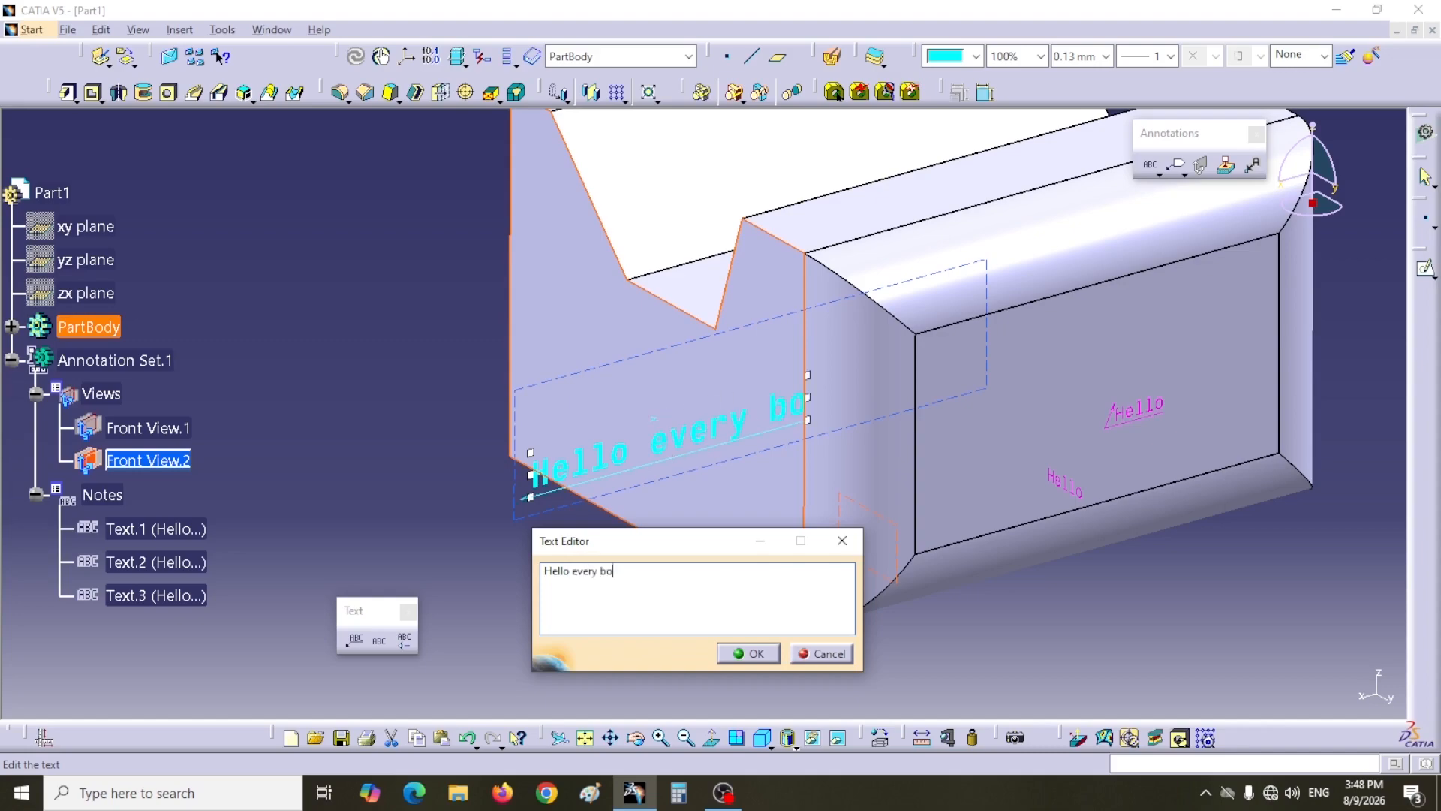
{"action": "type", "text": "dy"}
{"action": "left_click", "coordinate": [753, 654]}
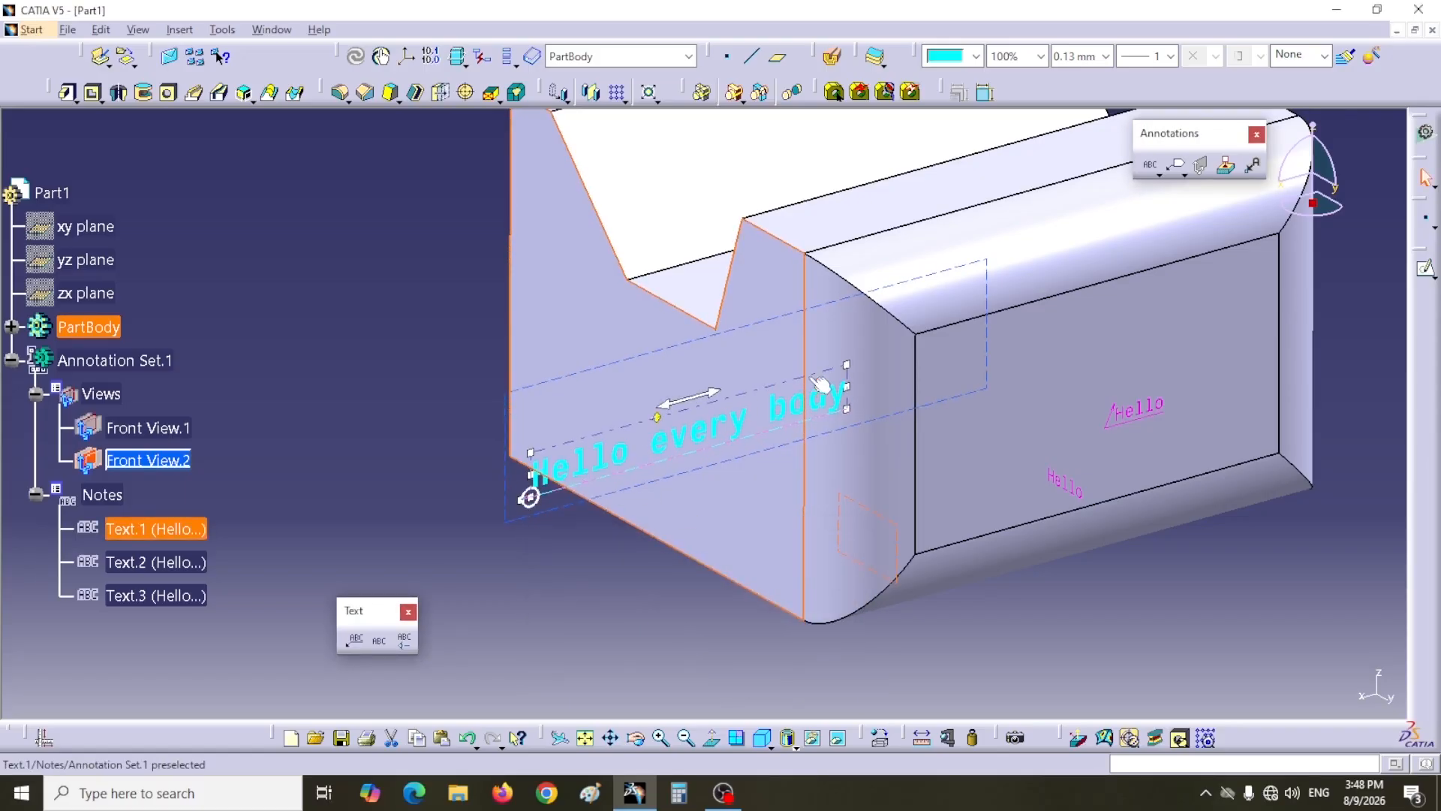
Step: Toggle Text.1's Parallel To Screen display option on and off, applying each time, then close the properties
{"action": "right_click", "coordinate": [142, 526]}
{"action": "left_click", "coordinate": [187, 337]}
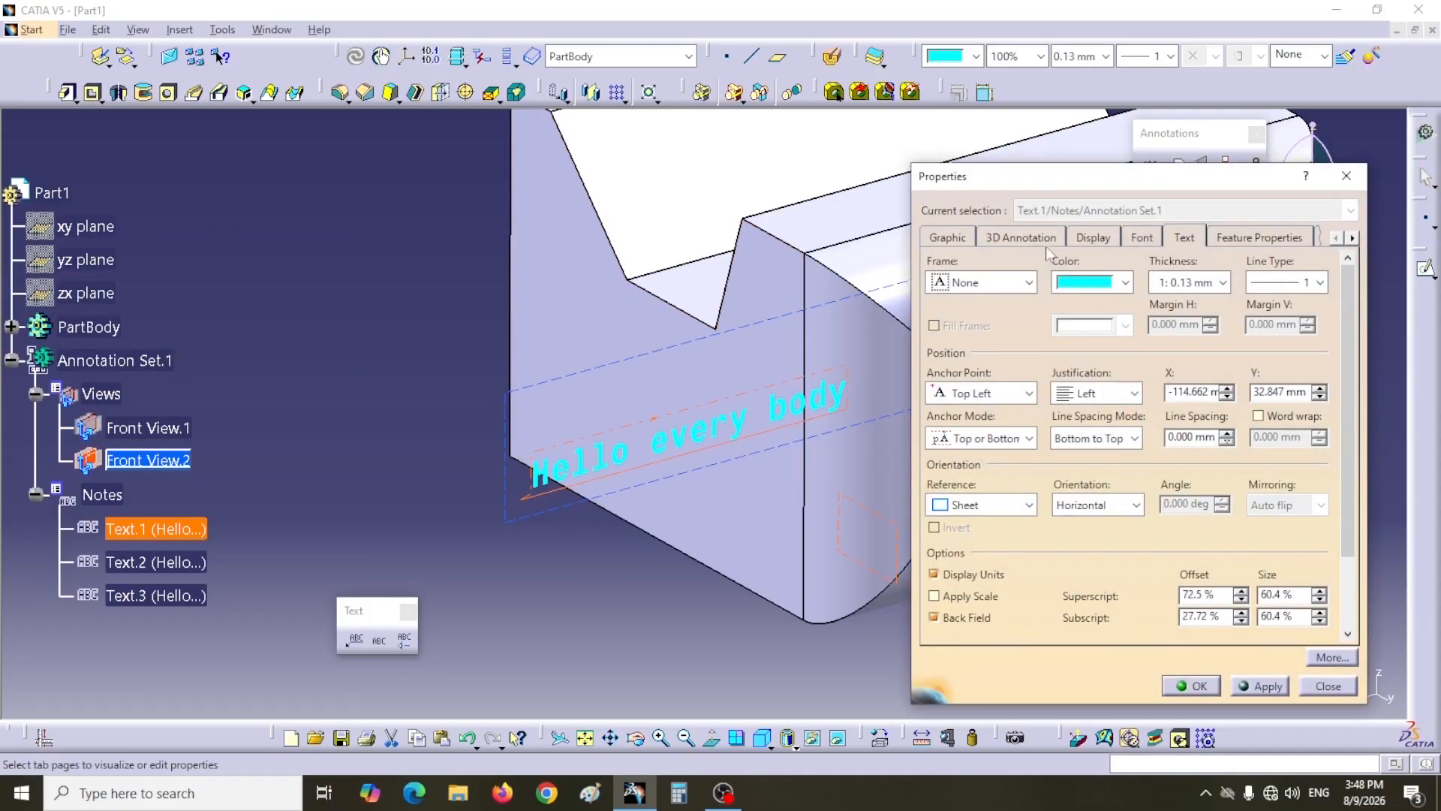
{"action": "left_click", "coordinate": [1090, 237]}
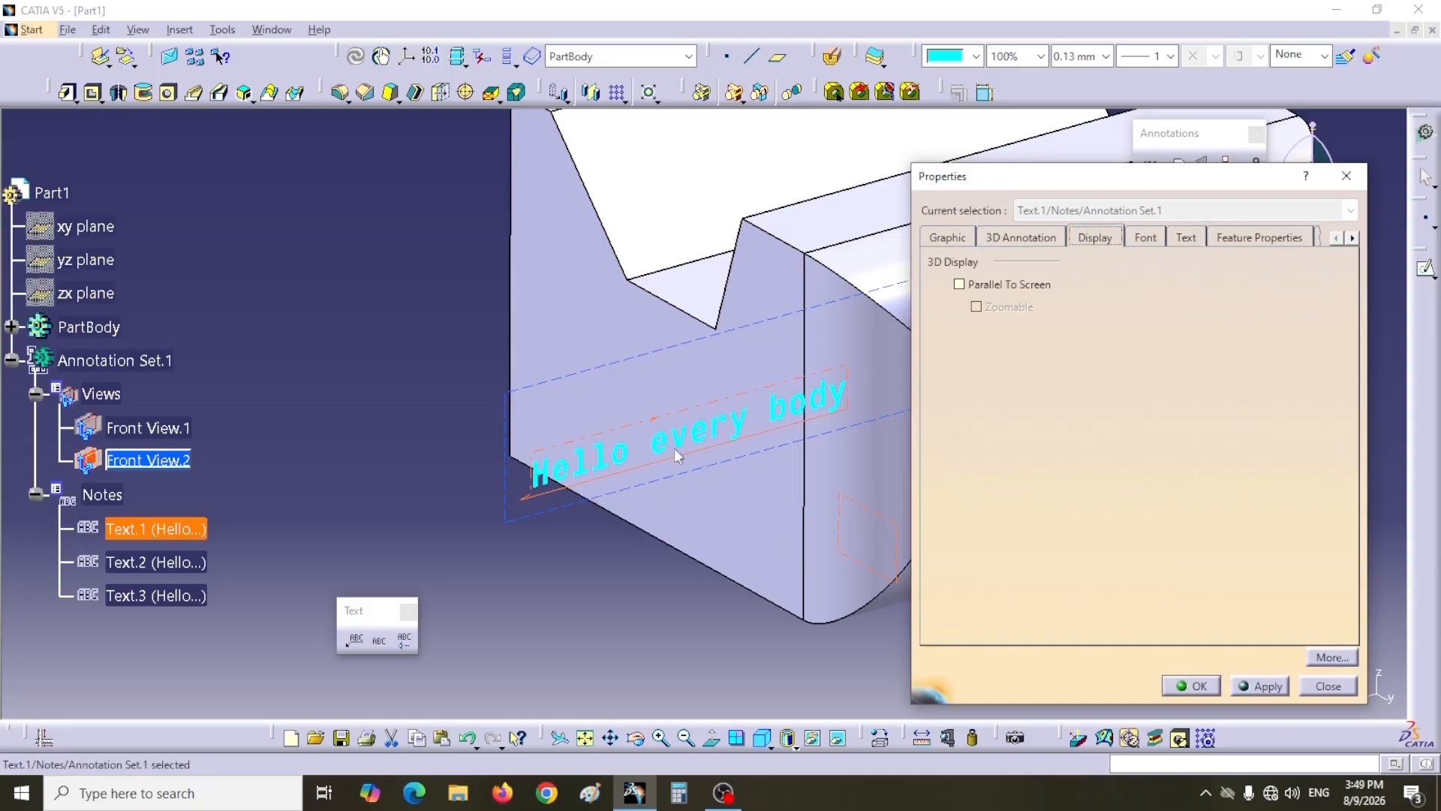
{"action": "left_click", "coordinate": [959, 283]}
{"action": "left_click", "coordinate": [1259, 684]}
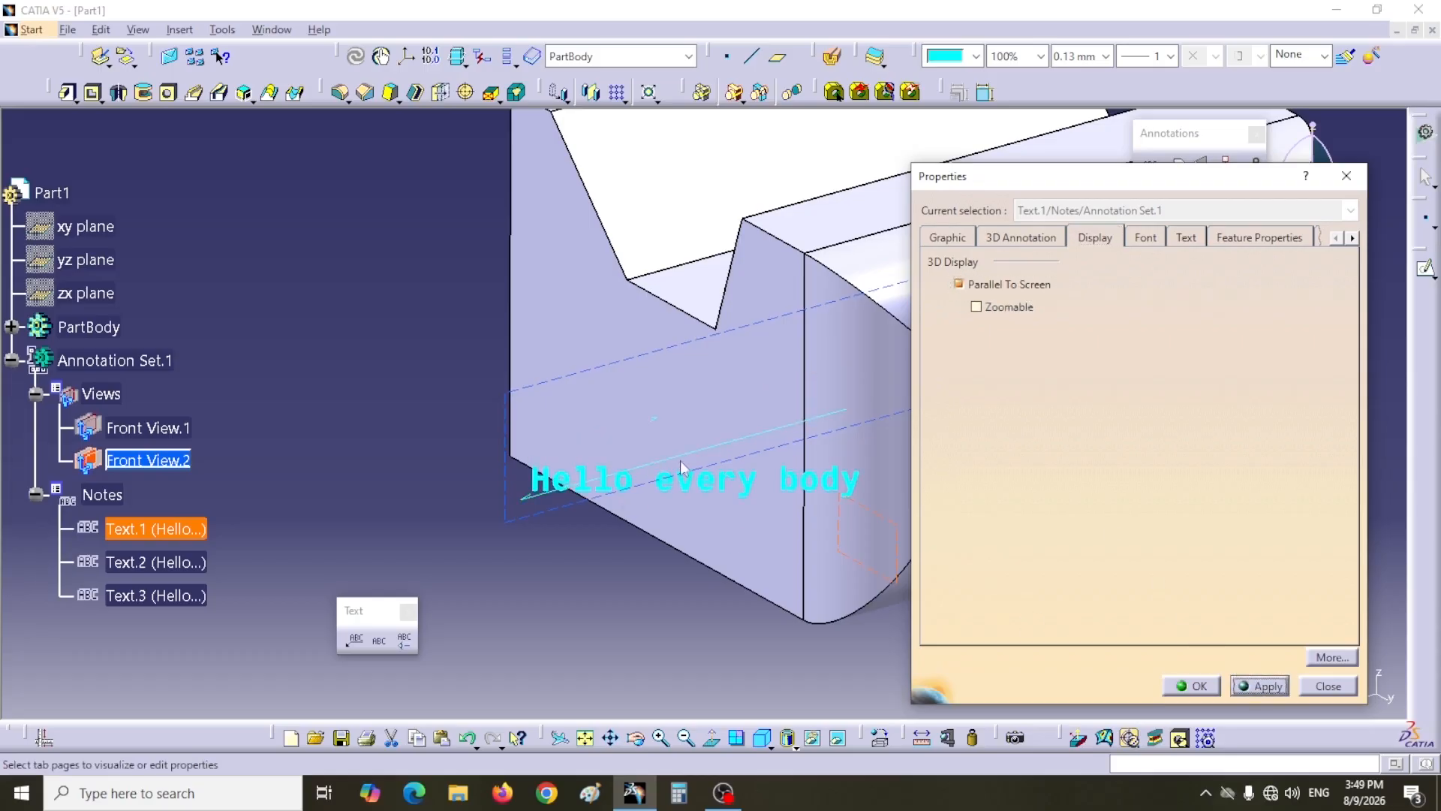
{"action": "left_click", "coordinate": [959, 283]}
{"action": "left_click", "coordinate": [1251, 686]}
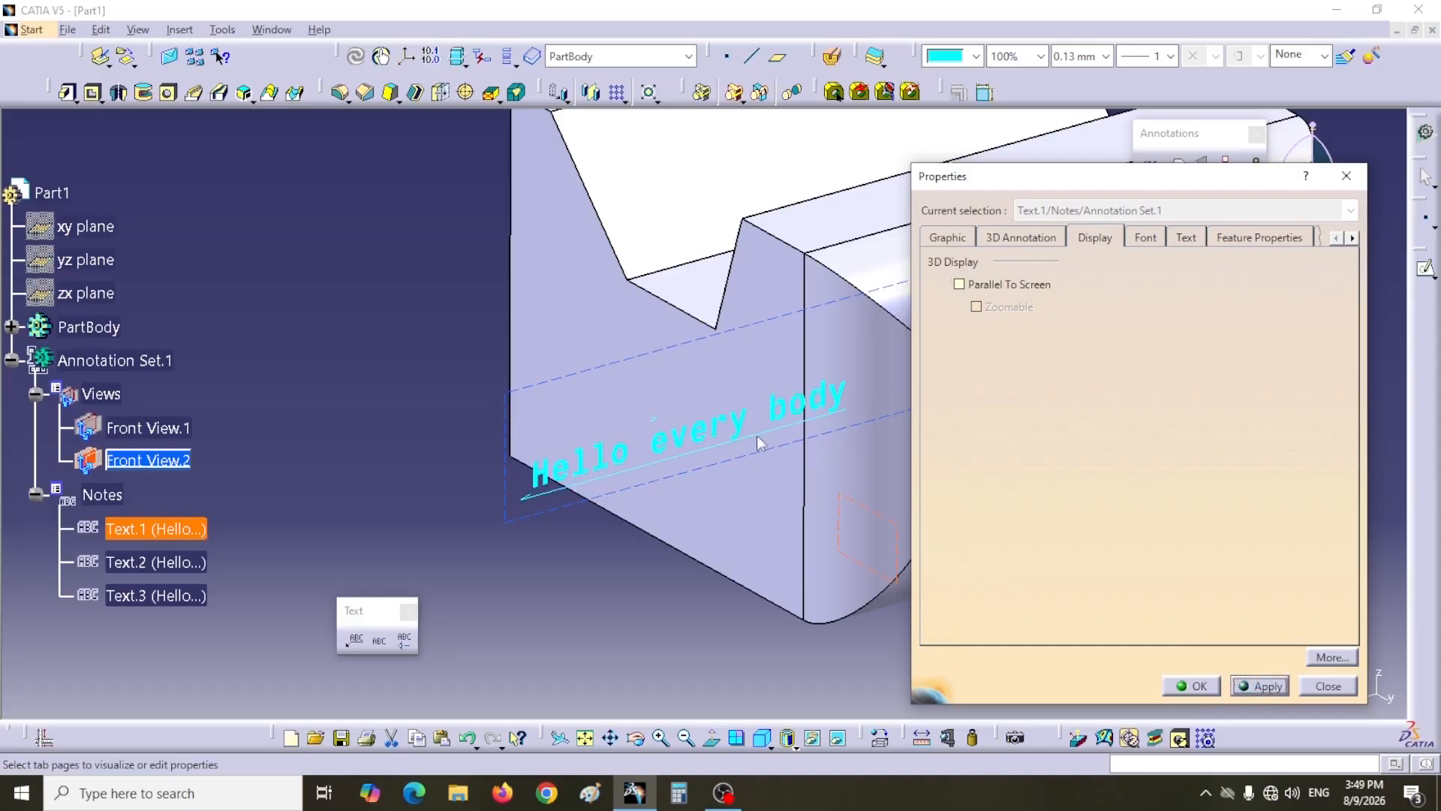
{"action": "key", "text": "Escape"}
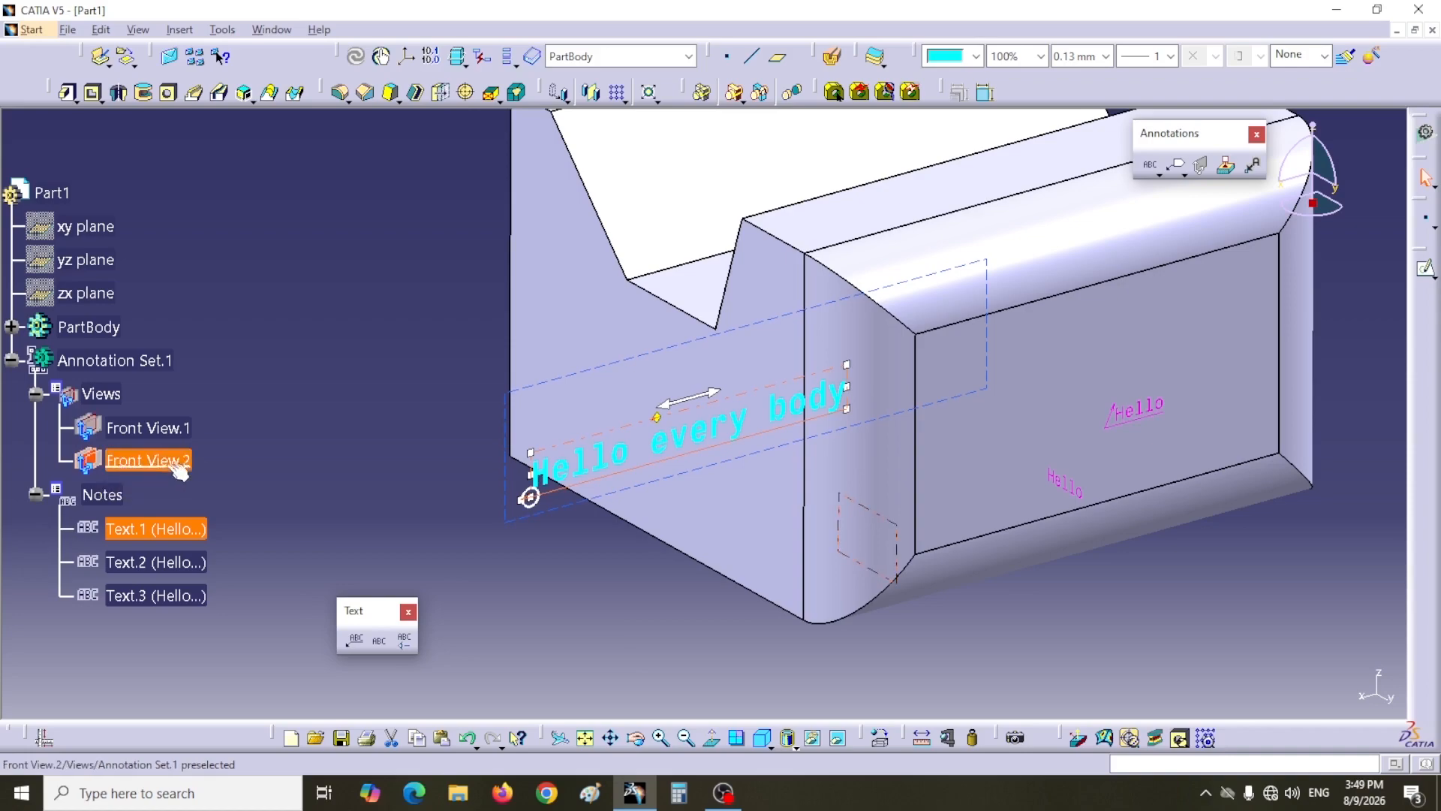
Step: Rename the view Front View.2 to "my view" in its properties
{"action": "right_click", "coordinate": [125, 462]}
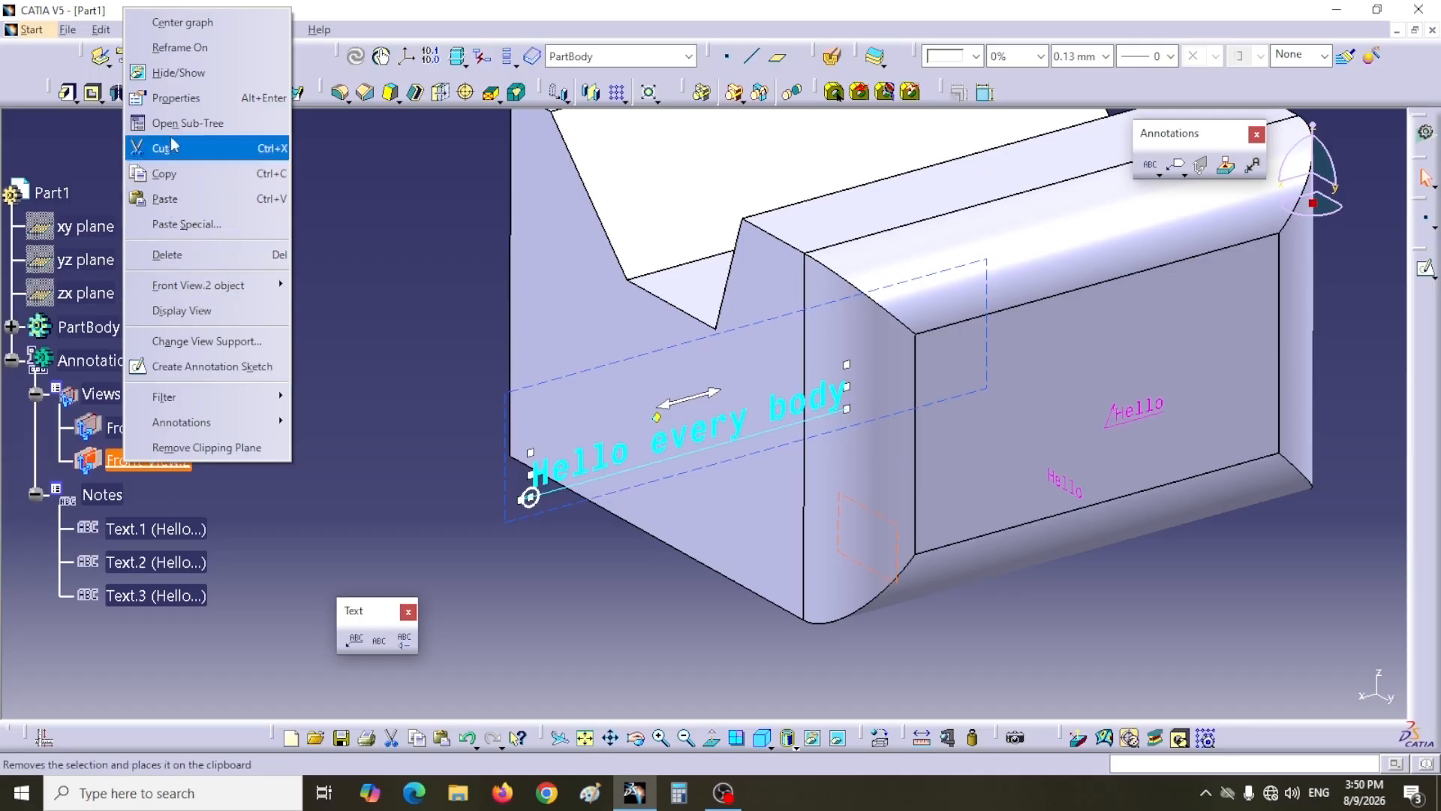
{"action": "left_click", "coordinate": [174, 103]}
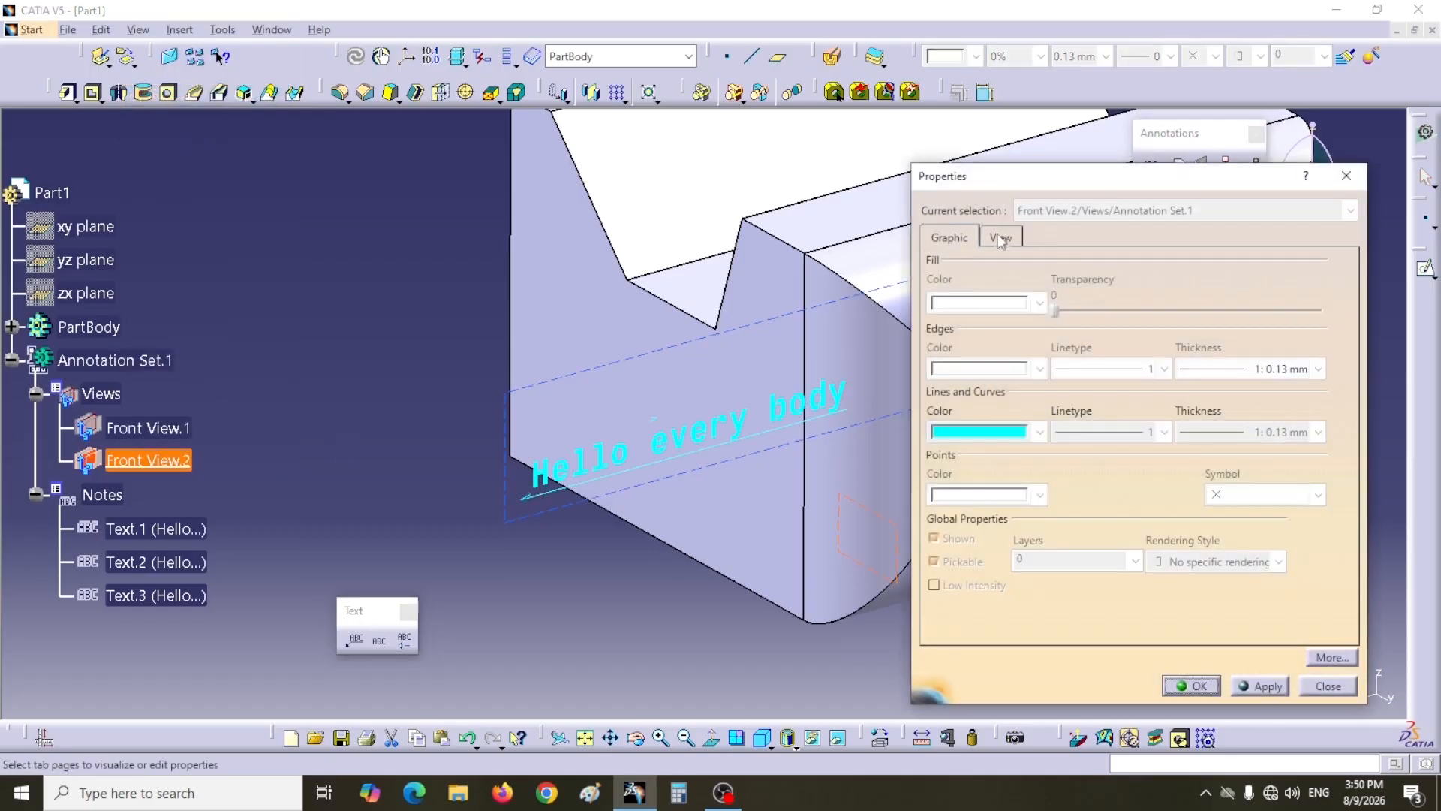
{"action": "left_click", "coordinate": [1002, 238]}
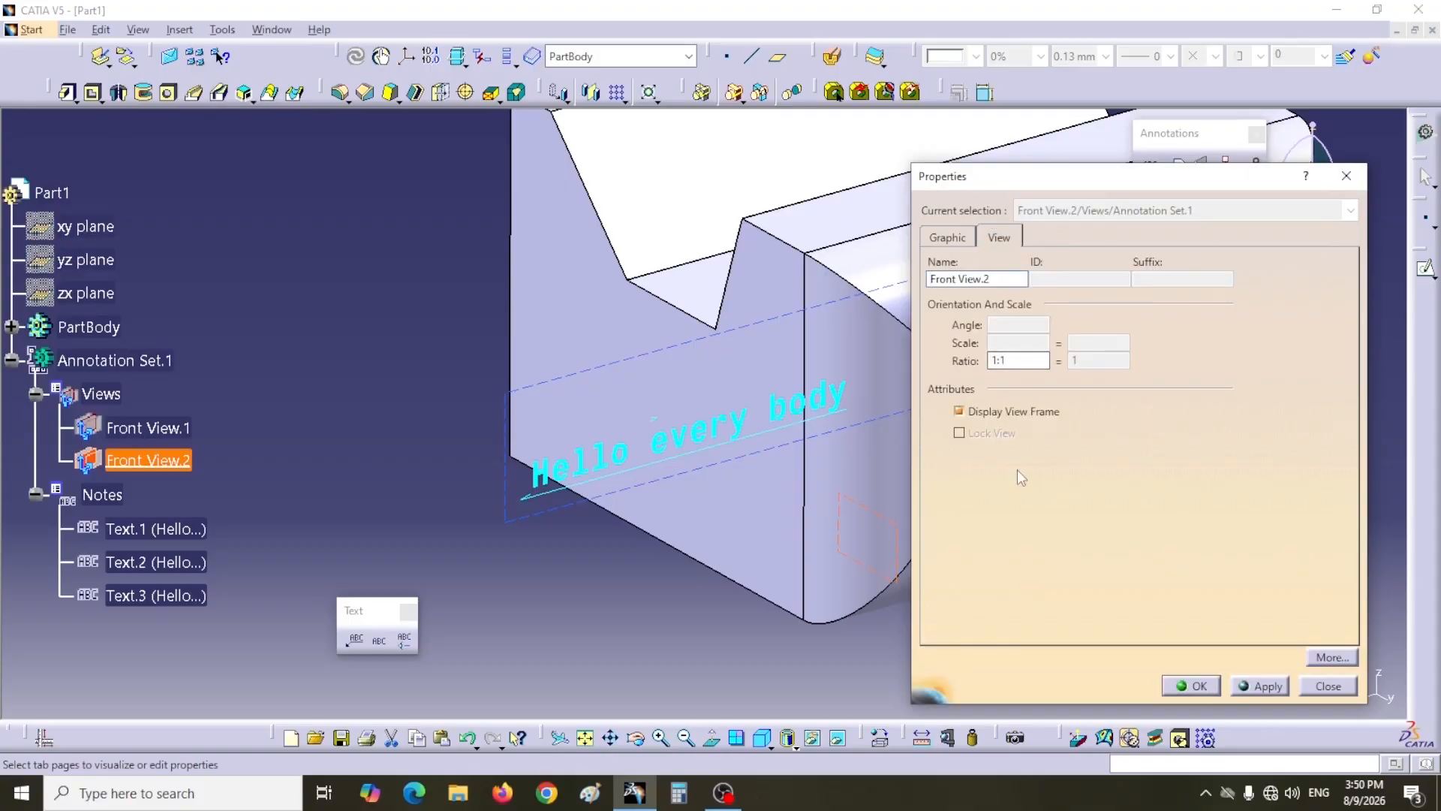
{"action": "left_click_drag", "start_coordinate": [990, 278], "coordinate": [929, 279]}
{"action": "type", "text": "my view"}
{"action": "left_click", "coordinate": [1260, 685]}
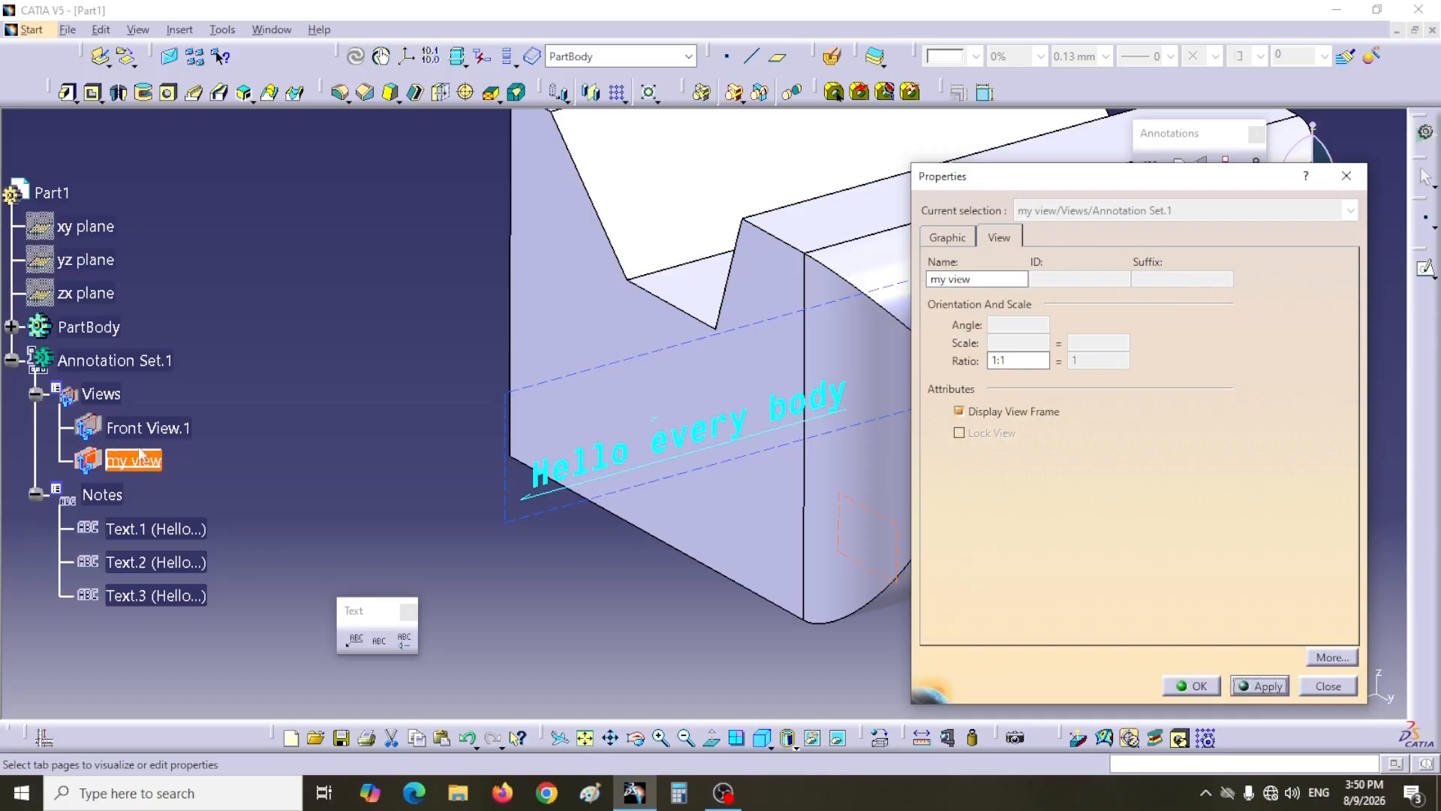
{"action": "left_click", "coordinate": [1192, 685]}
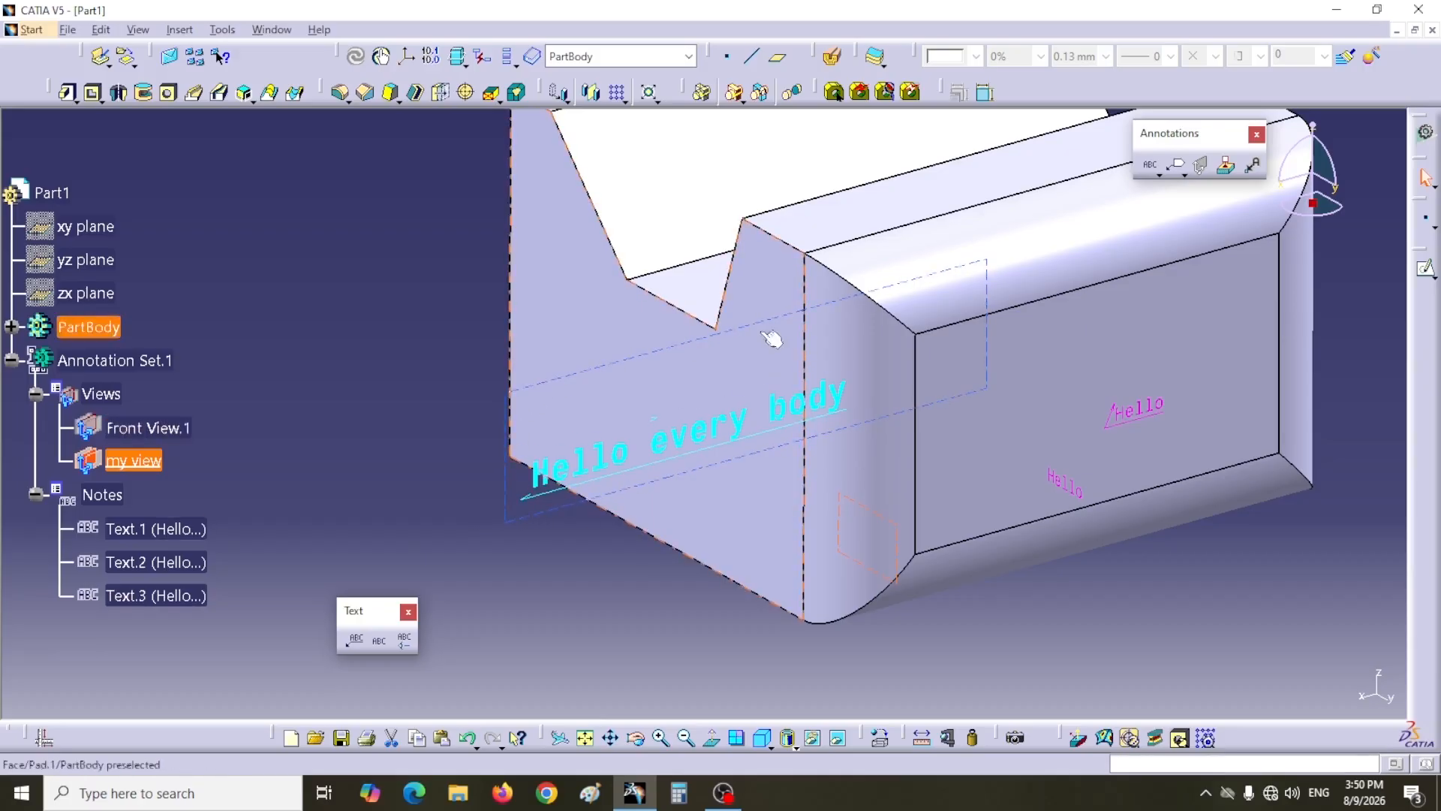
Step: Change Front View.1's view support orientation to Z Axis with a 45 deg angle
{"action": "right_click", "coordinate": [152, 435]}
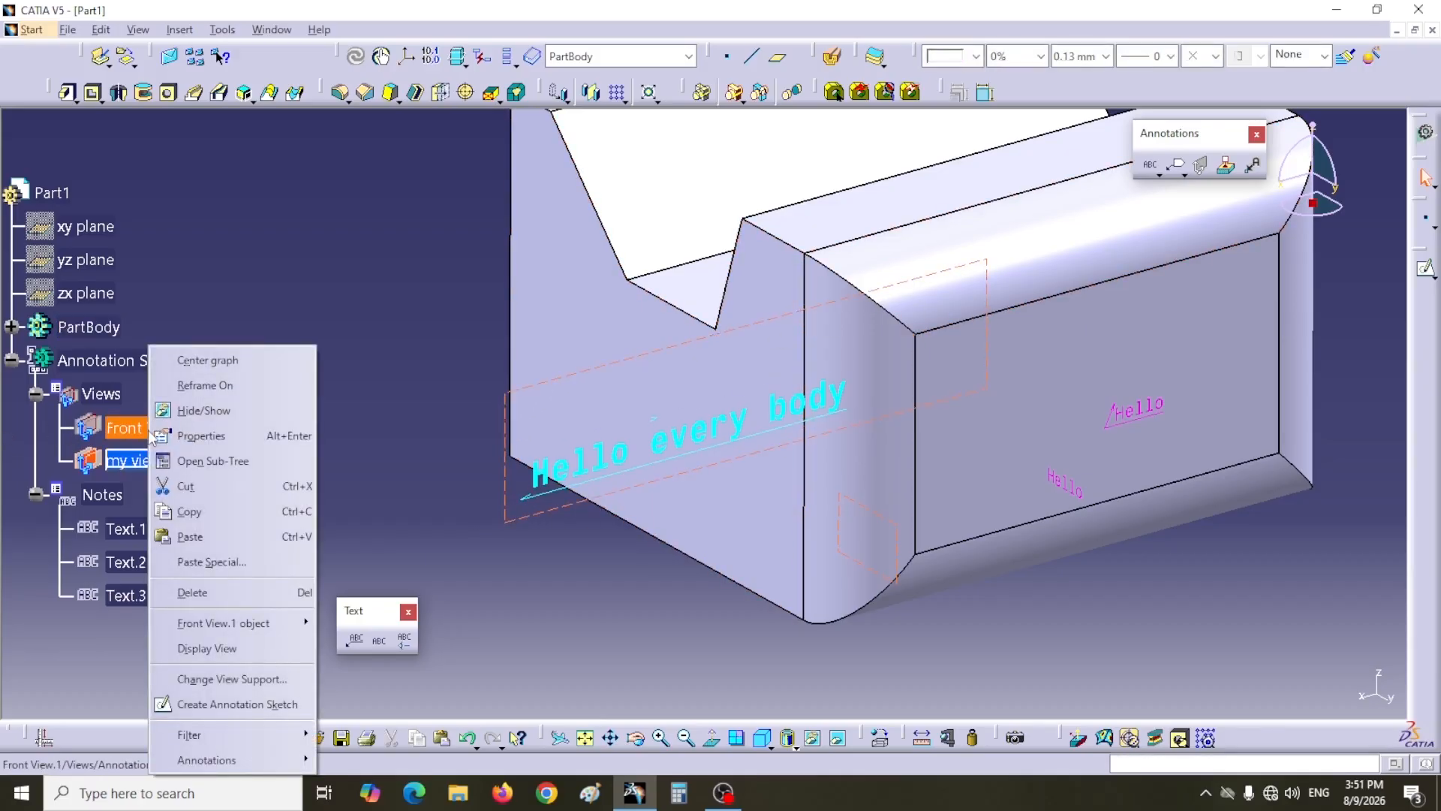
{"action": "left_click", "coordinate": [223, 680]}
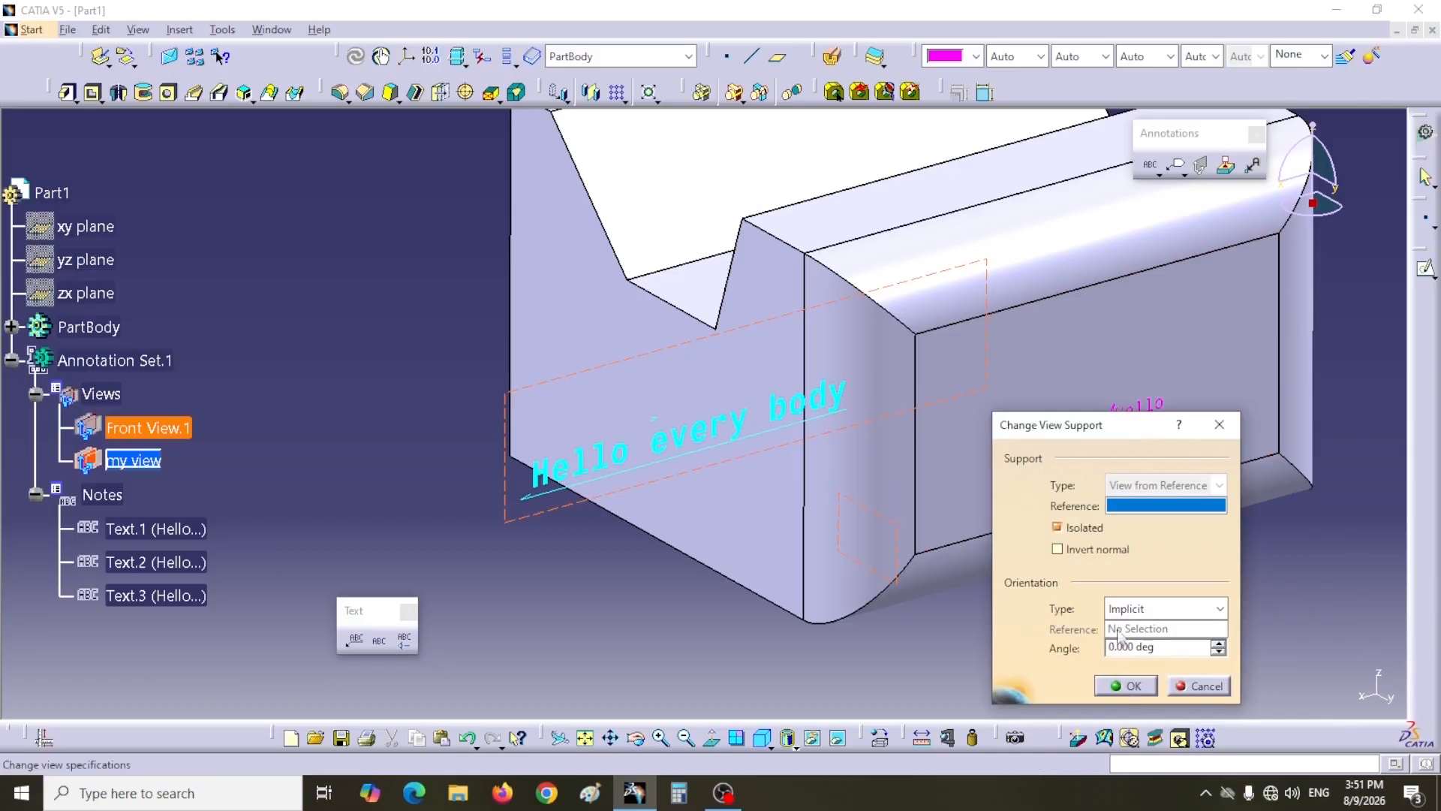
{"action": "left_click", "coordinate": [1216, 610]}
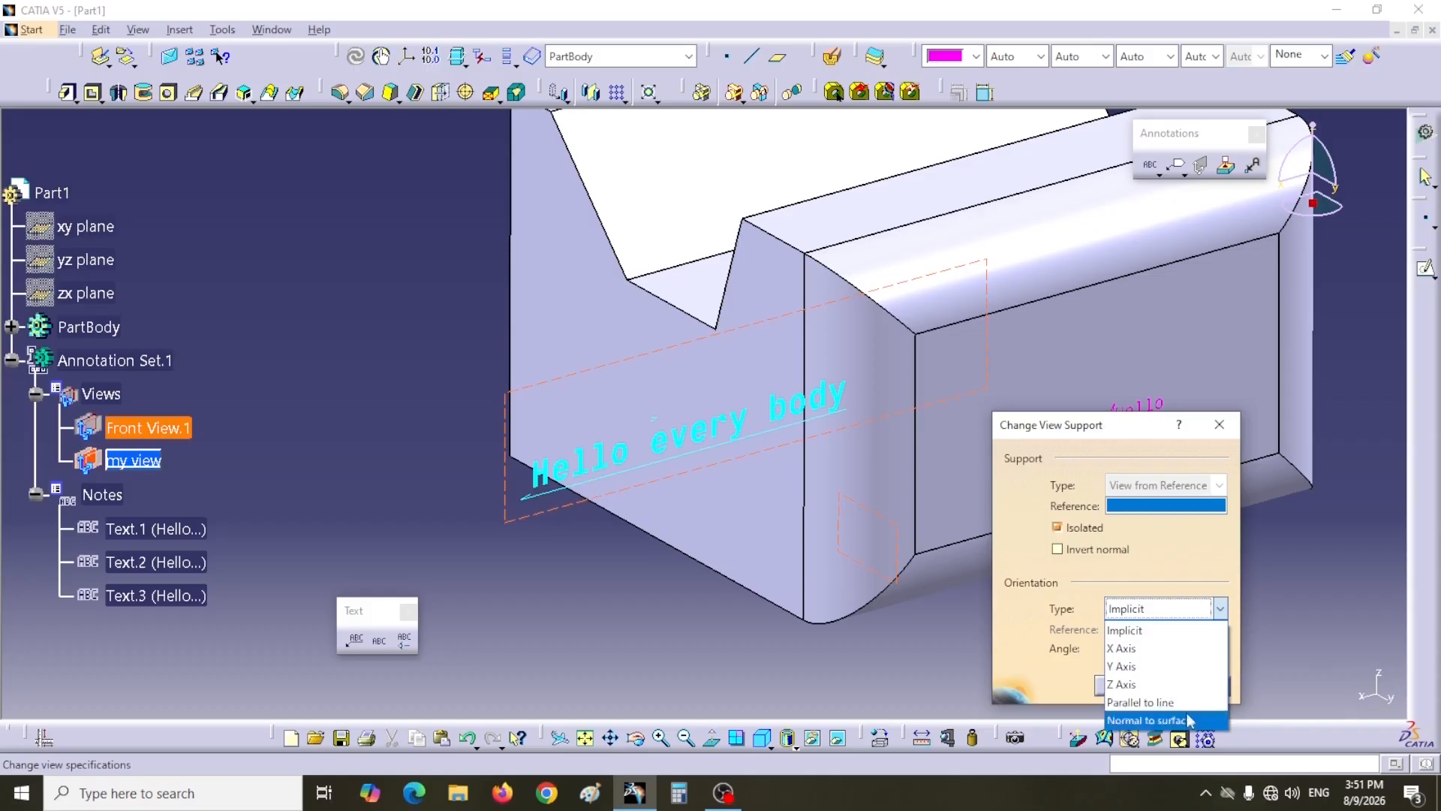
{"action": "left_click", "coordinate": [1118, 684]}
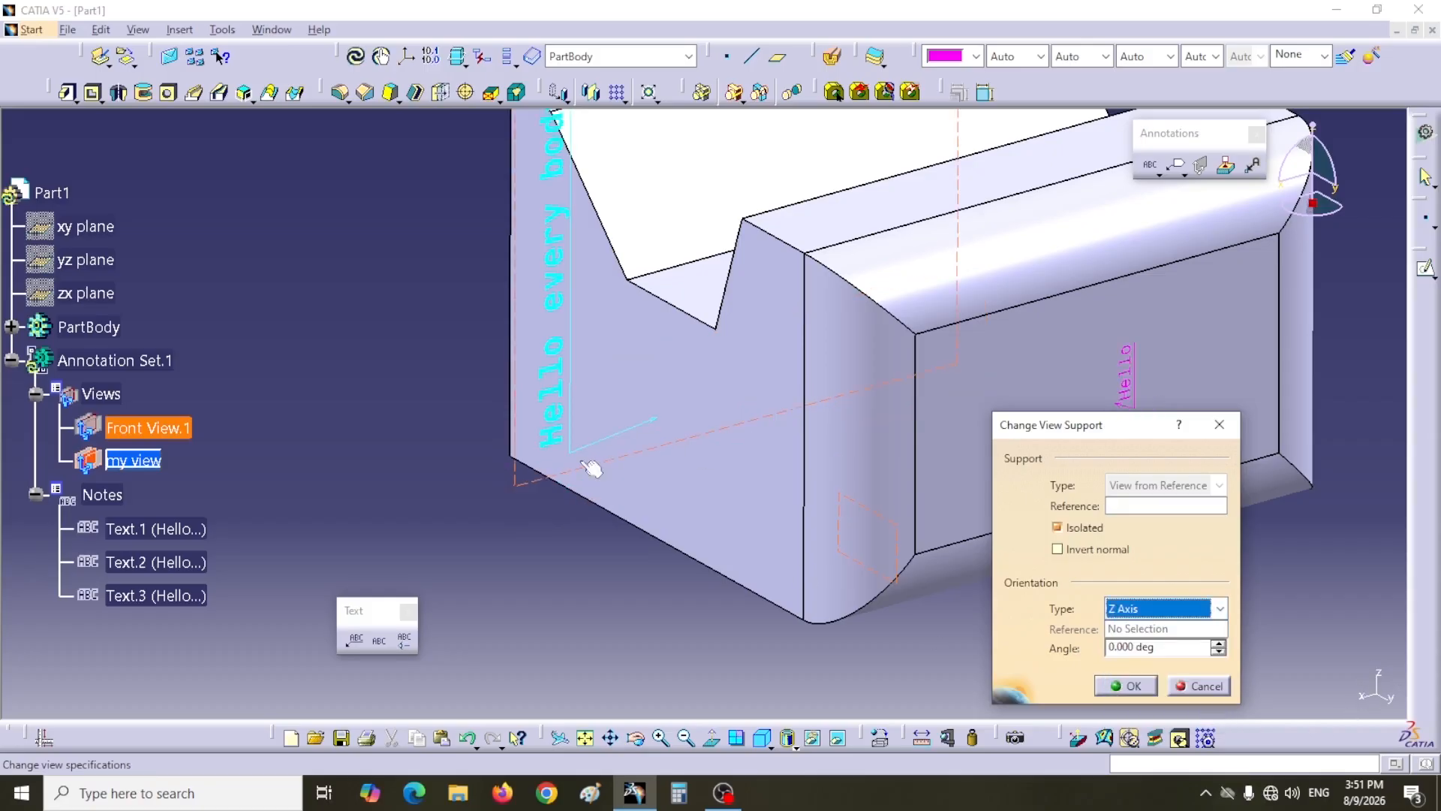
{"action": "middle_click_drag", "start_coordinate": [633, 497], "coordinate": [616, 645]}
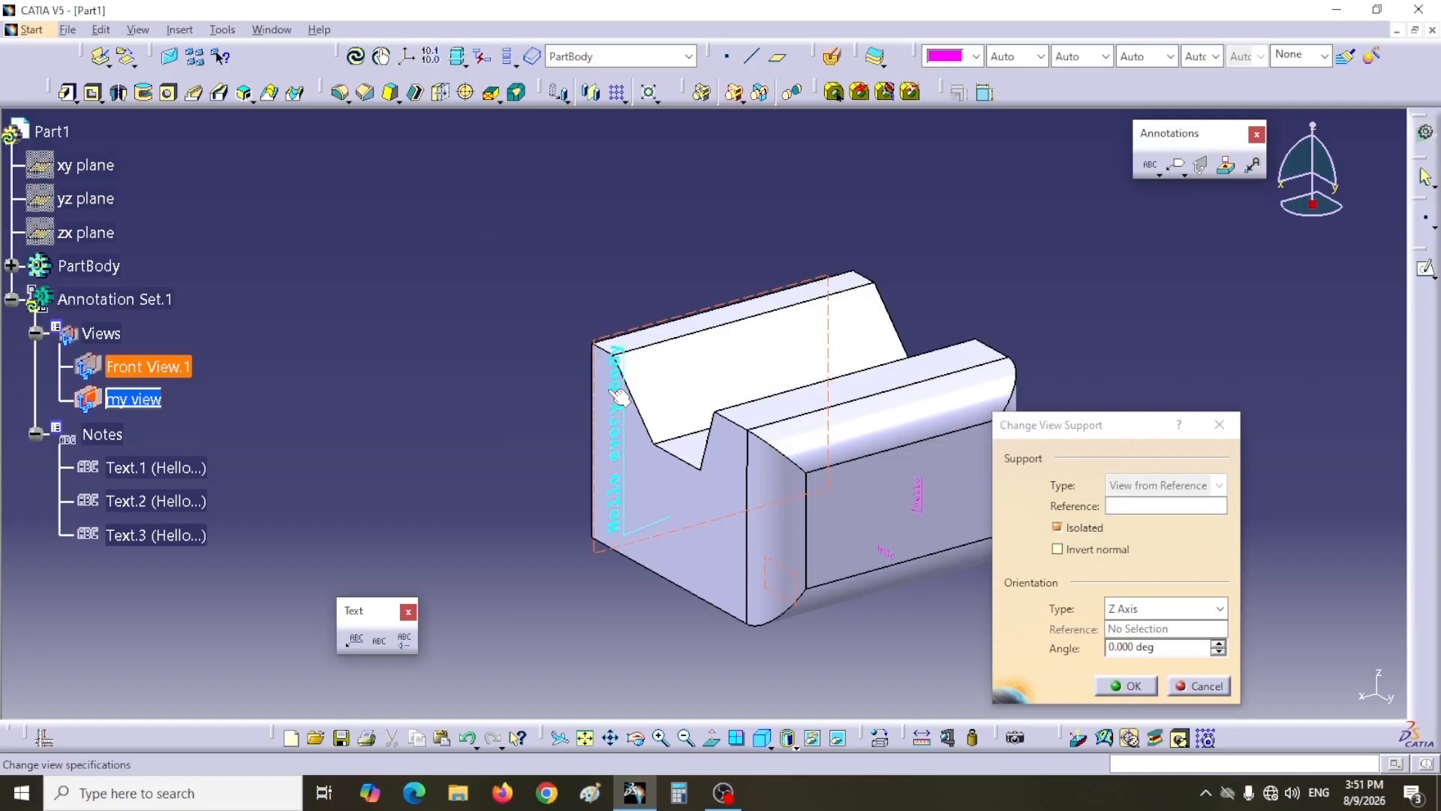
{"action": "left_click", "coordinate": [1164, 647]}
{"action": "left_click_drag", "start_coordinate": [1164, 647], "coordinate": [1105, 648]}
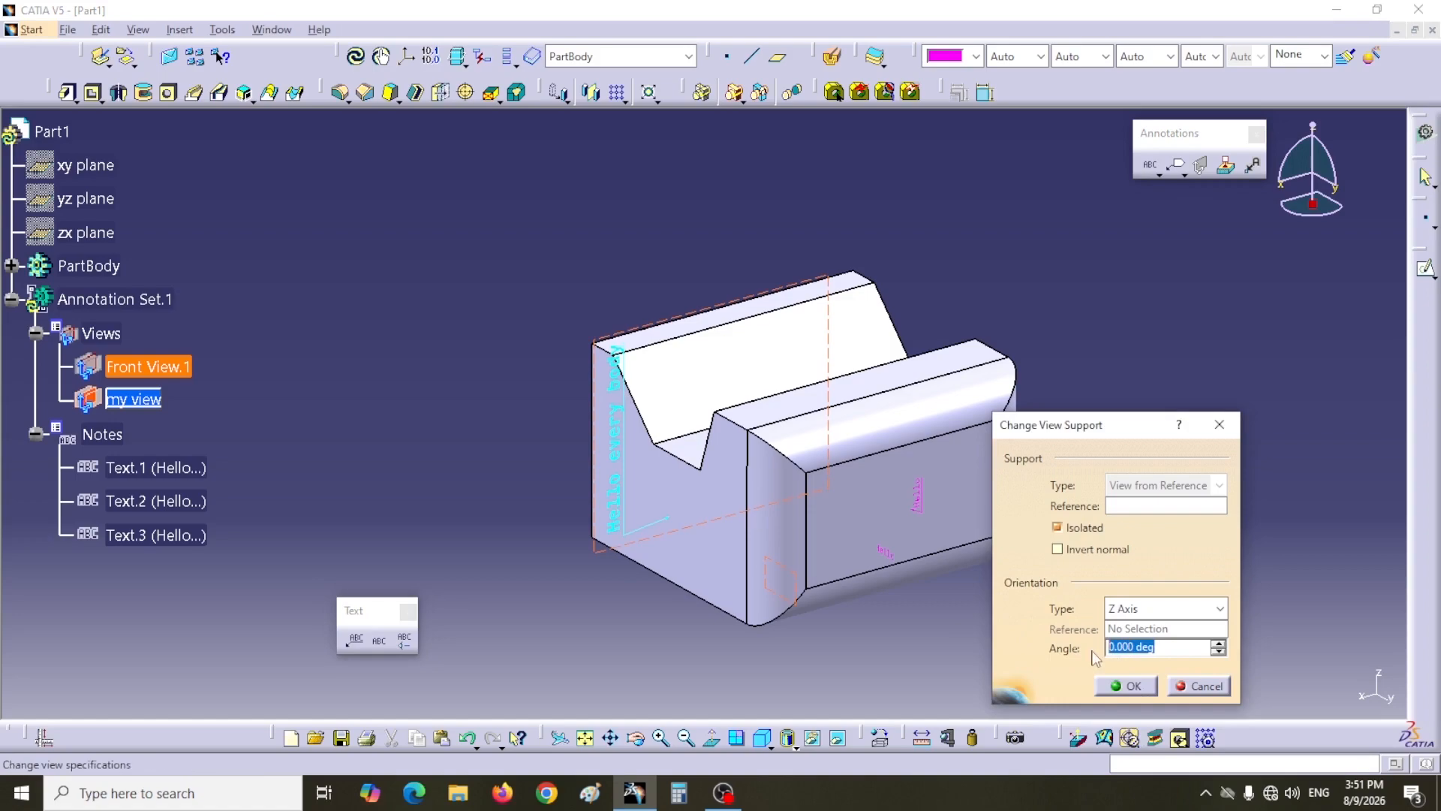
{"action": "type", "text": "45"}
{"action": "left_click", "coordinate": [1145, 691]}
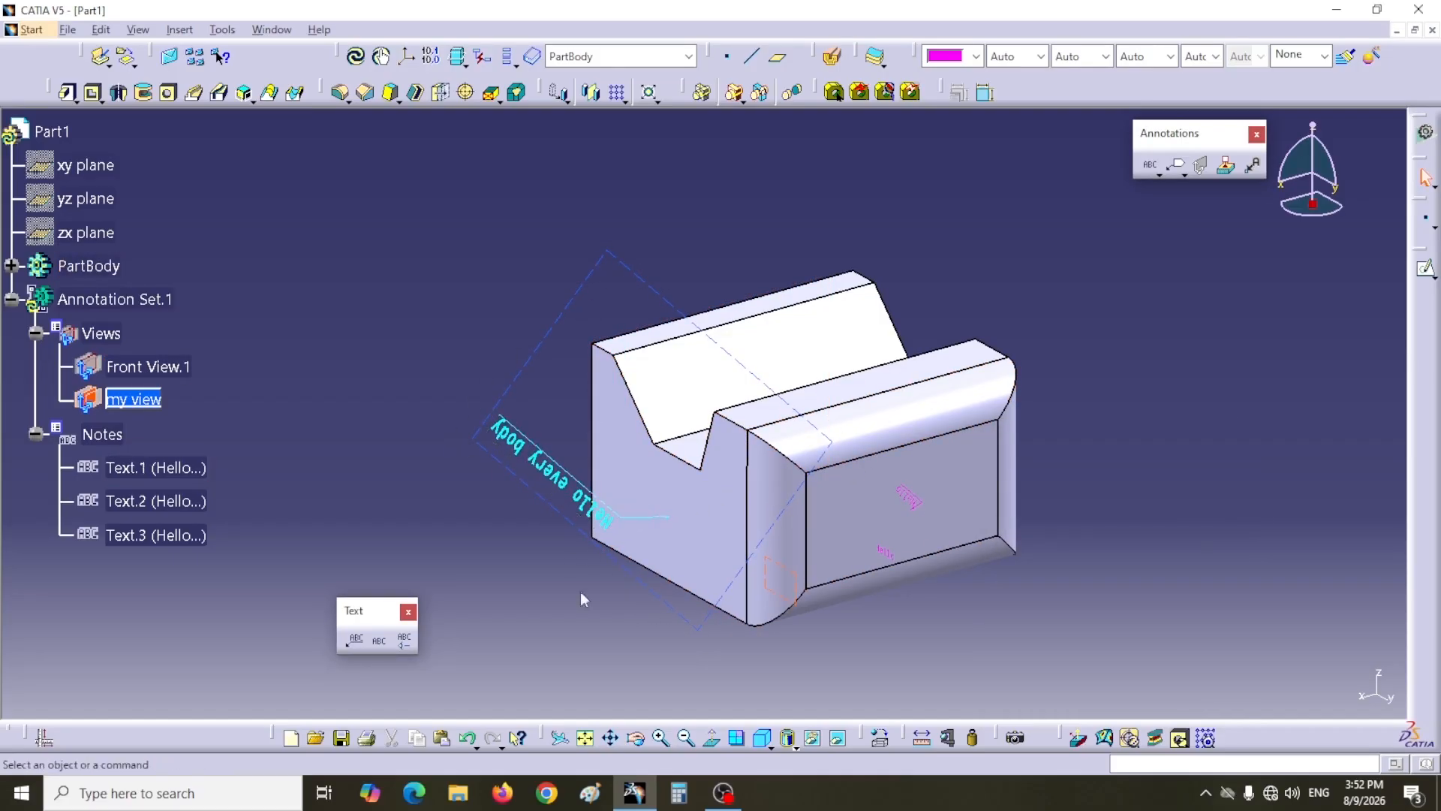
{"action": "middle_click_drag", "start_coordinate": [919, 559], "coordinate": [941, 656]}
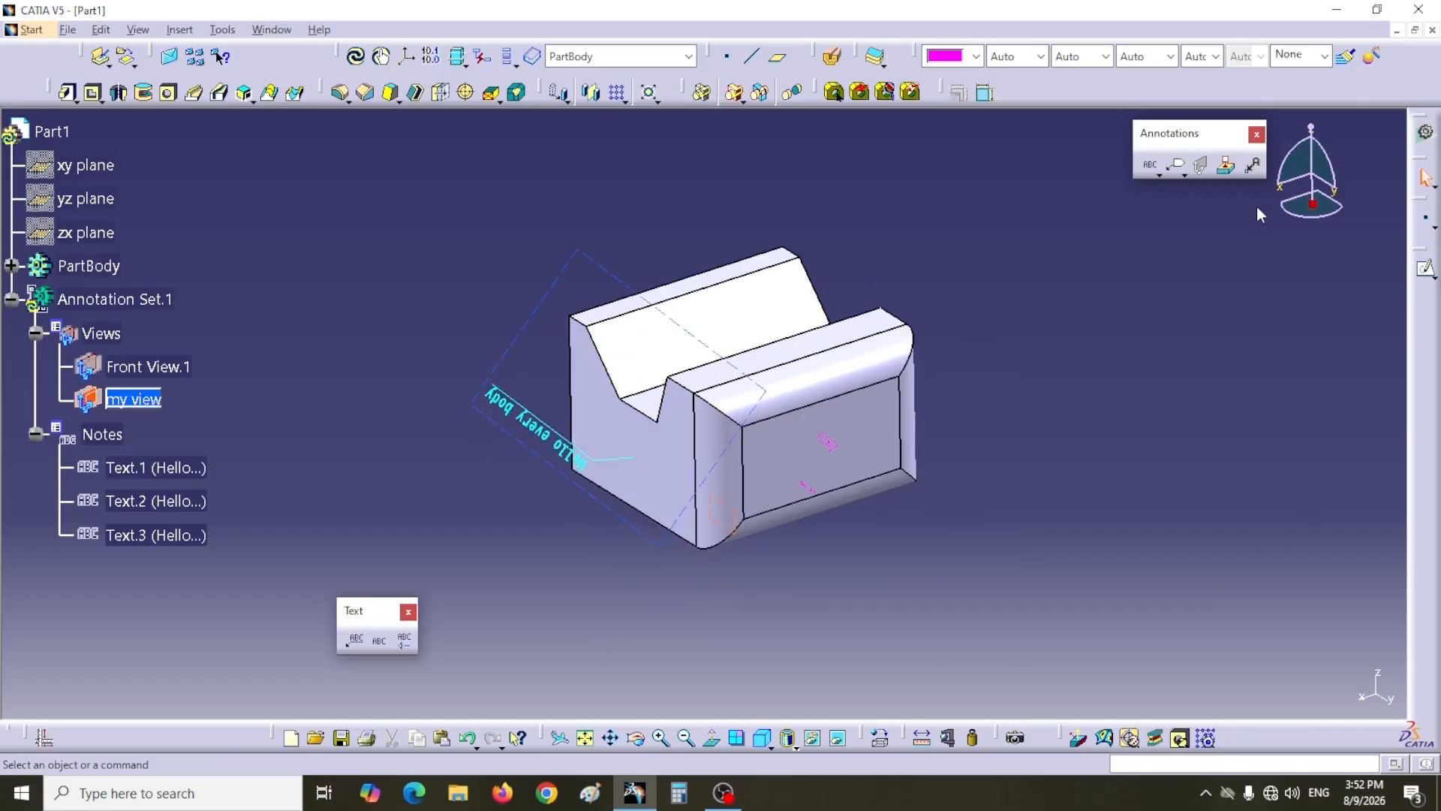